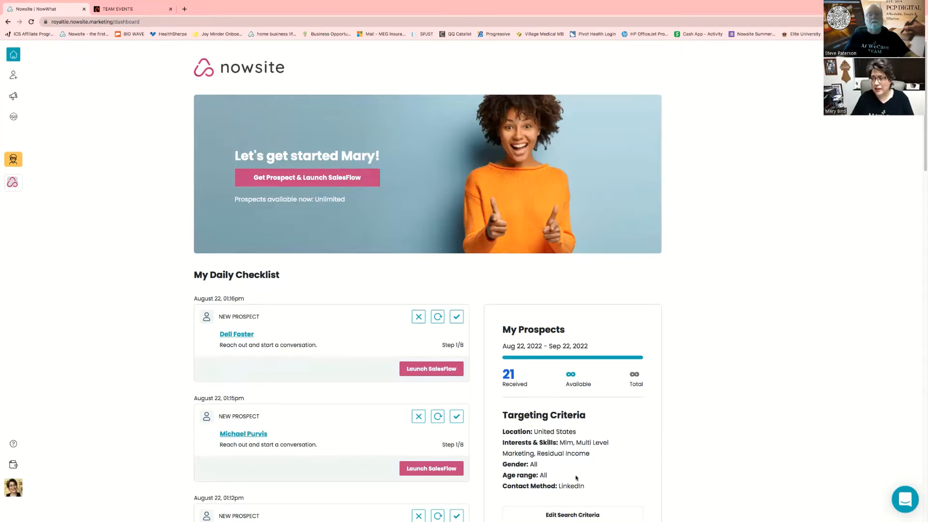
Scroll down the dashboard and open Edit Search Criteria under Targeting Criteria
scroll(617, 475, down, 1)
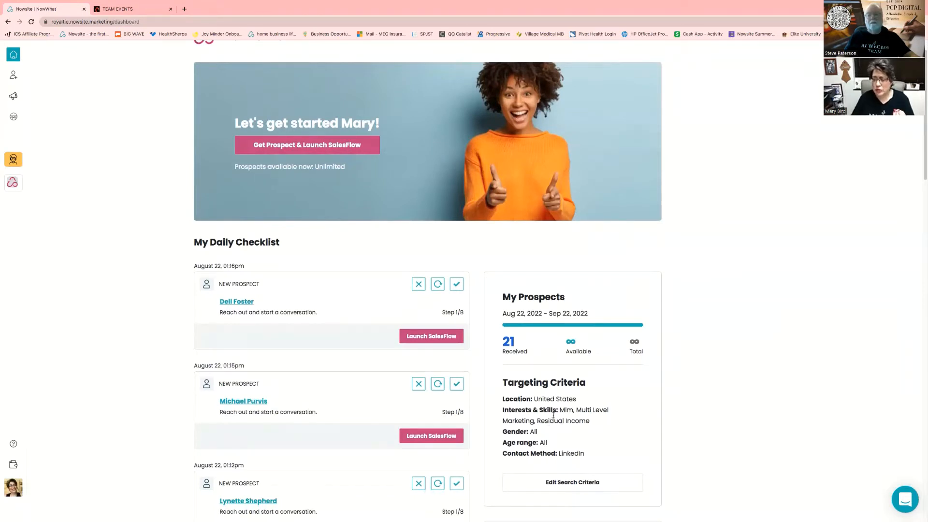
click(561, 484)
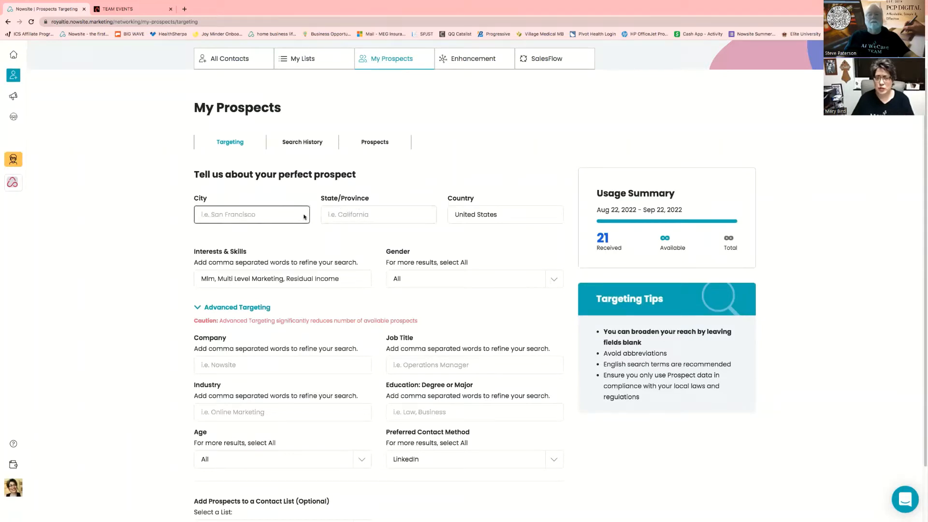
Replace the Interests & Skills entry with 'Mlm Marketing, Mlm' picked from the suggestions
click(207, 211)
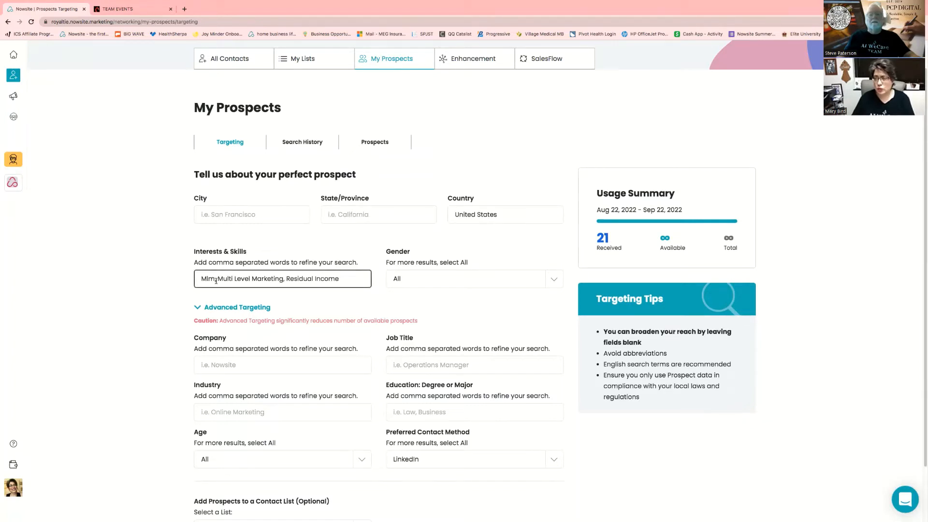
drag(348, 281, 147, 281)
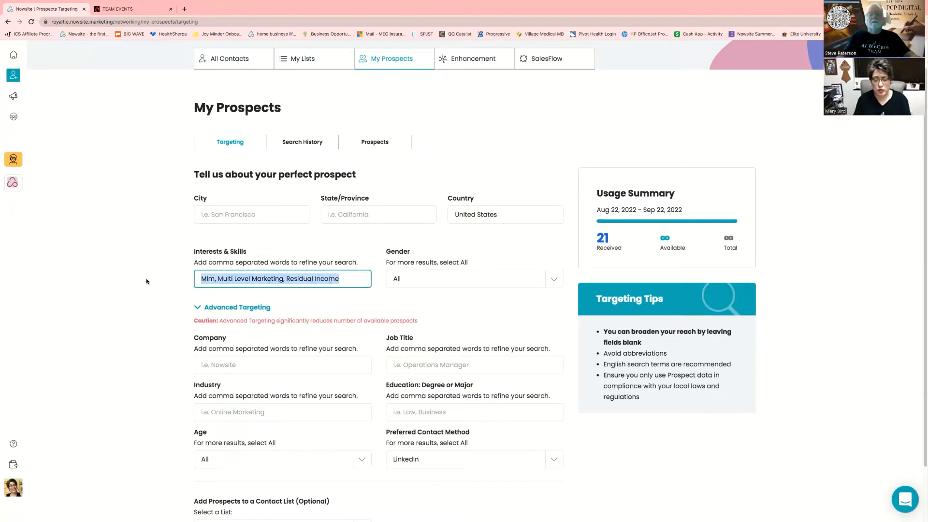
text(MLM)
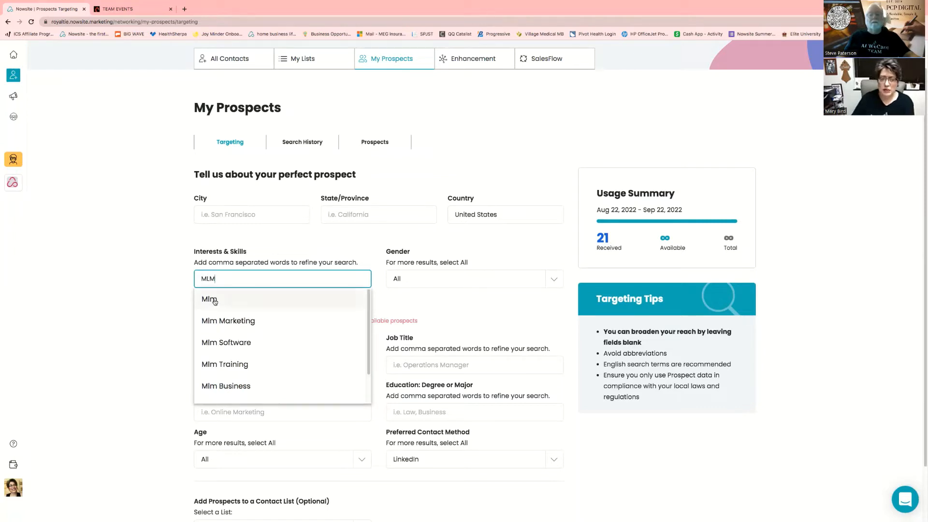
click(219, 320)
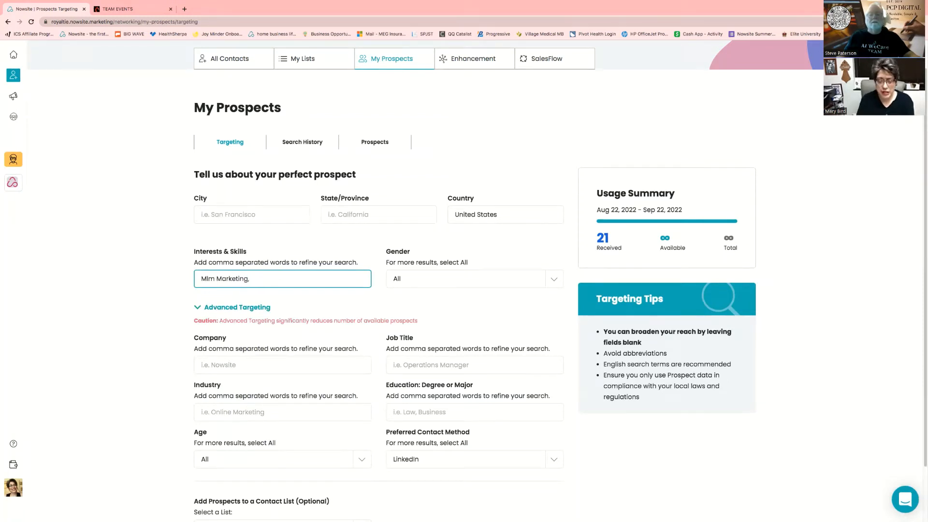
text(, ML)
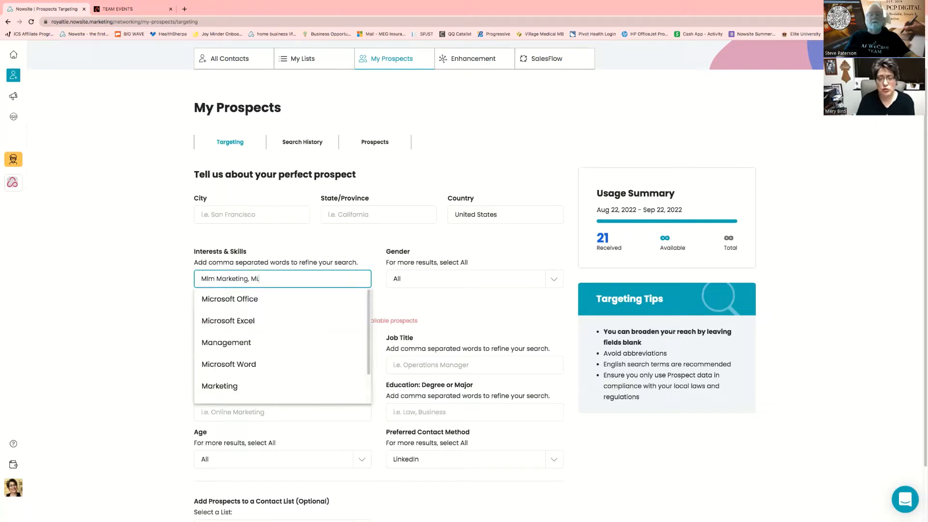
text(M)
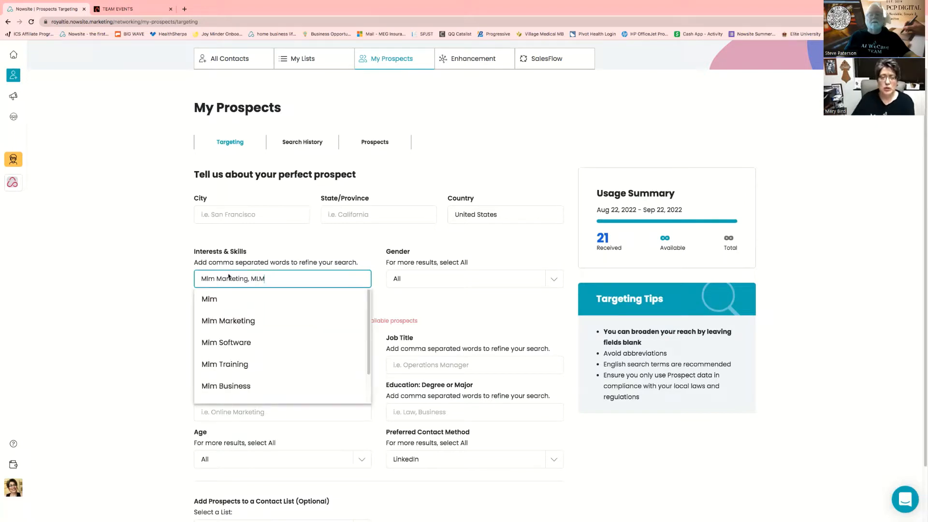
click(204, 300)
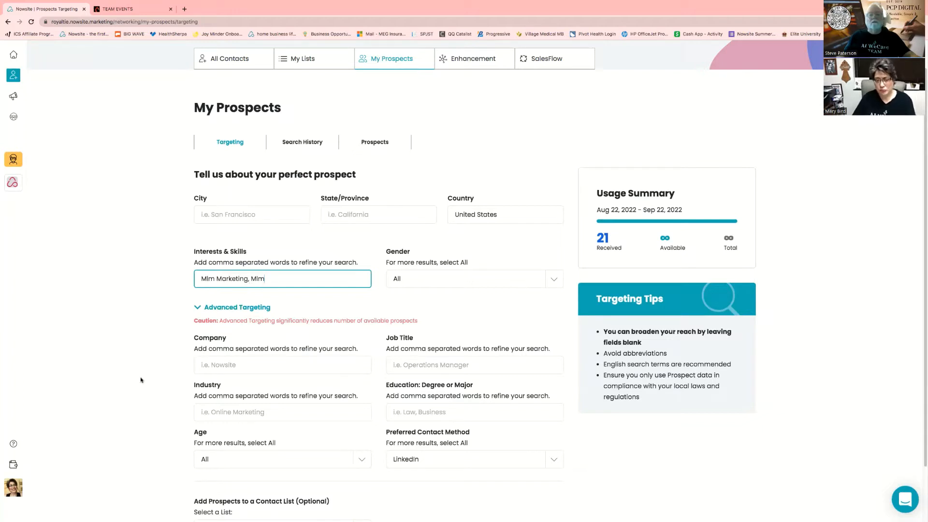
click(199, 307)
click(203, 340)
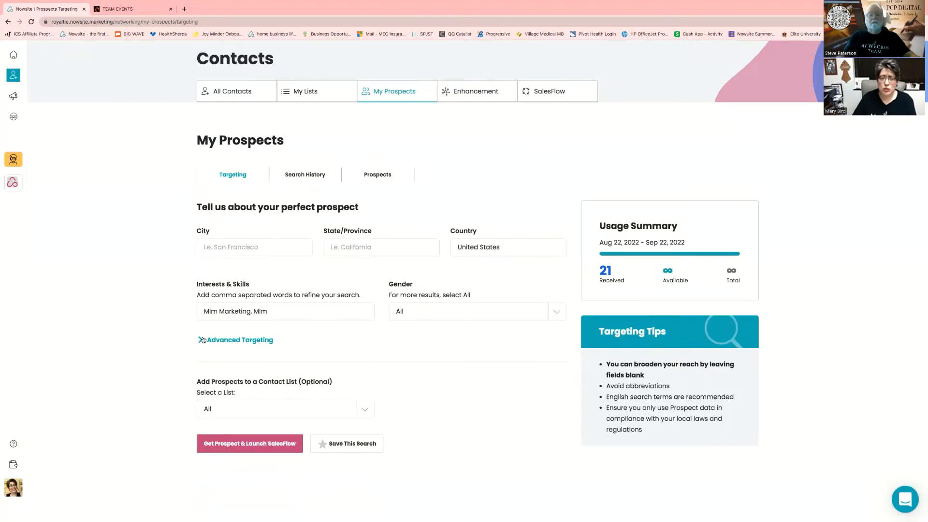
click(221, 396)
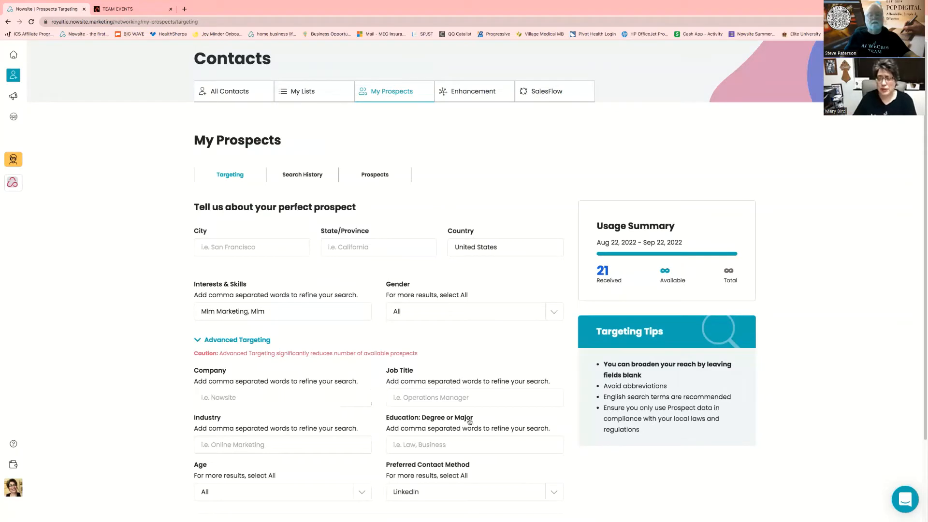
click(439, 396)
scroll(455, 419, down, 1)
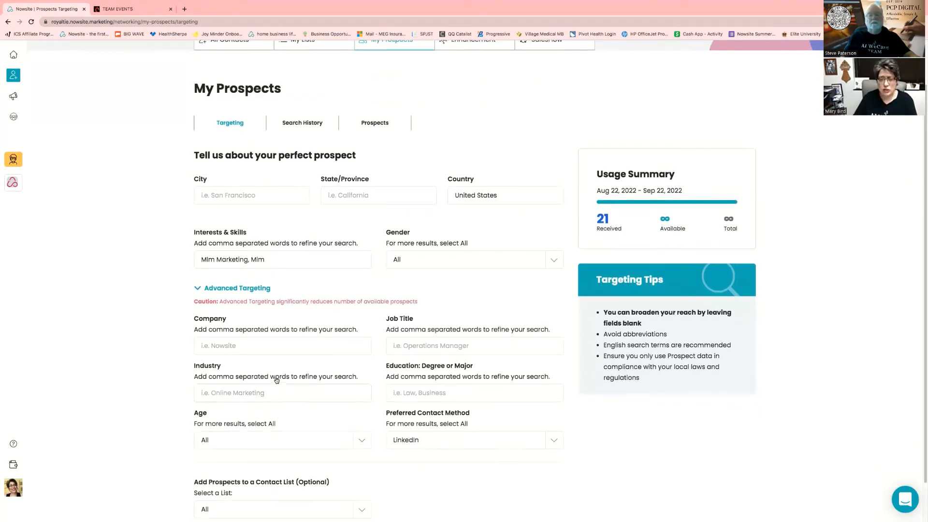
click(267, 393)
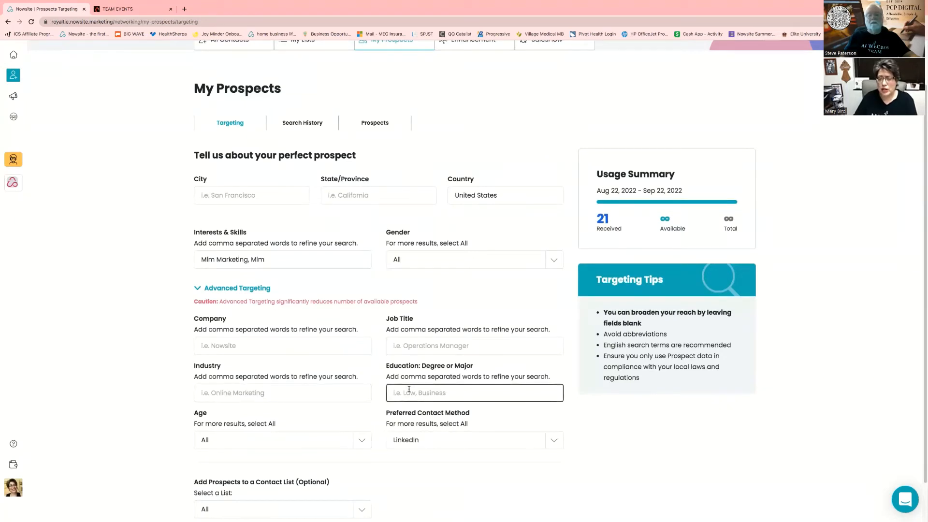
click(363, 440)
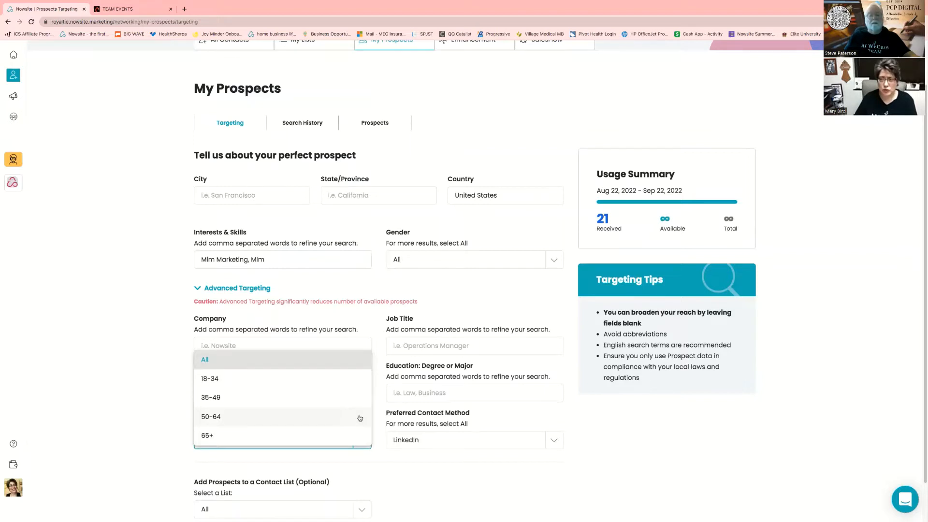
click(389, 453)
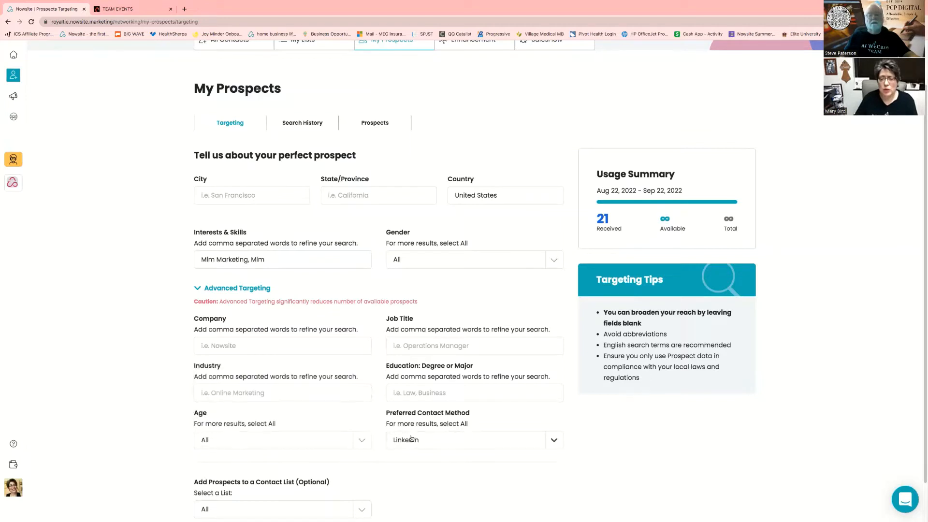
click(556, 440)
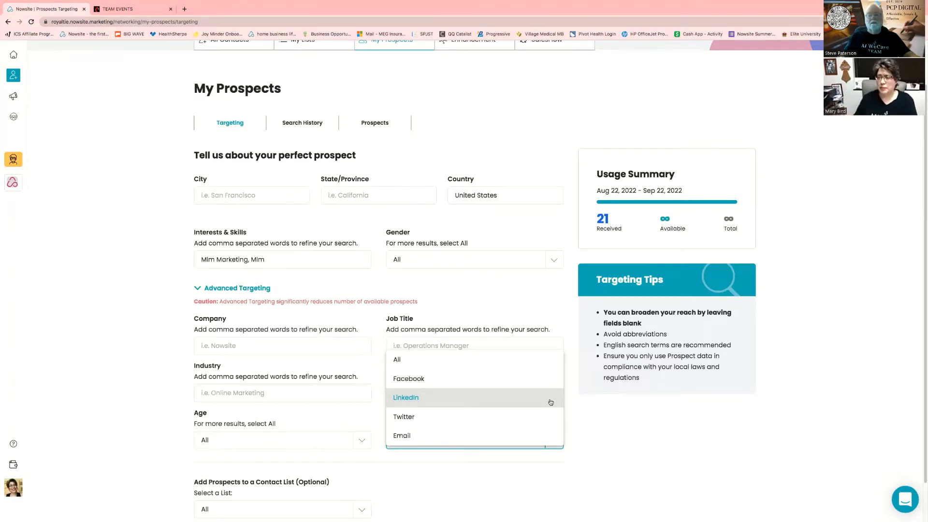
click(402, 401)
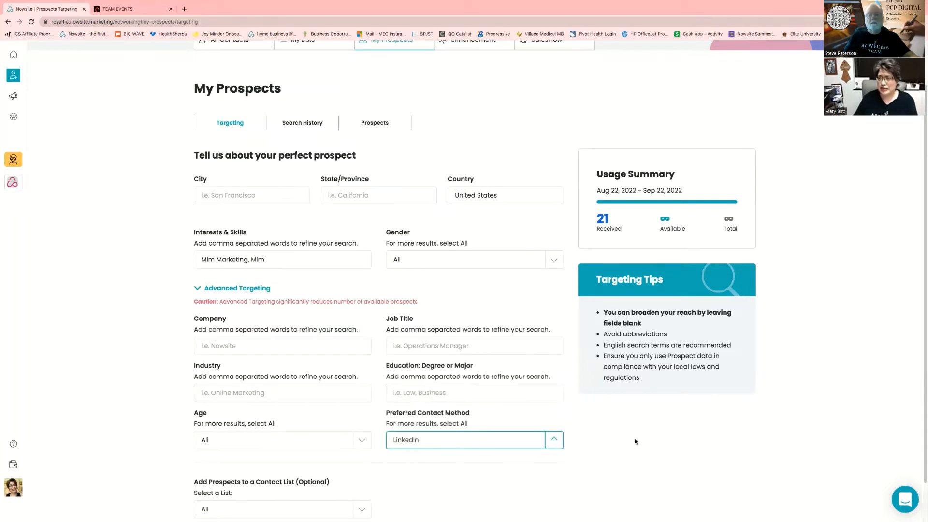
scroll(635, 439, down, 2)
scroll(635, 439, down, 3)
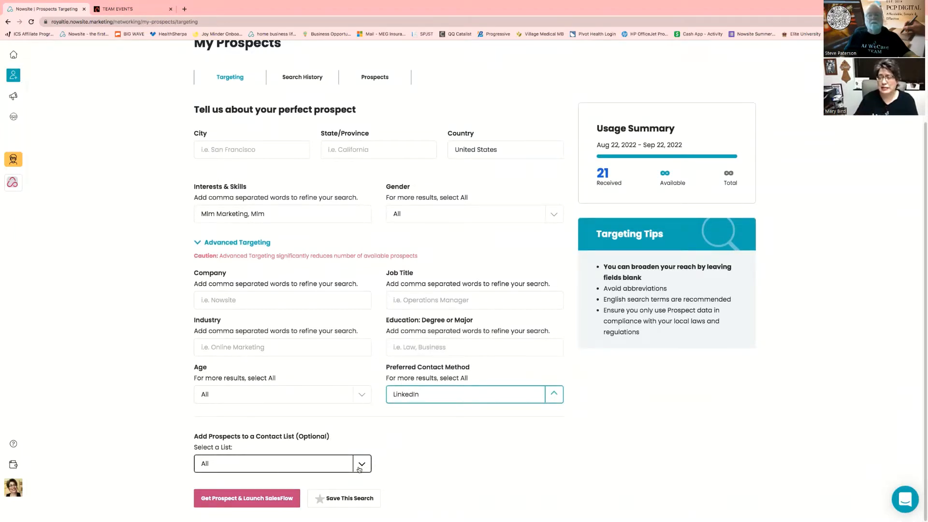
click(361, 469)
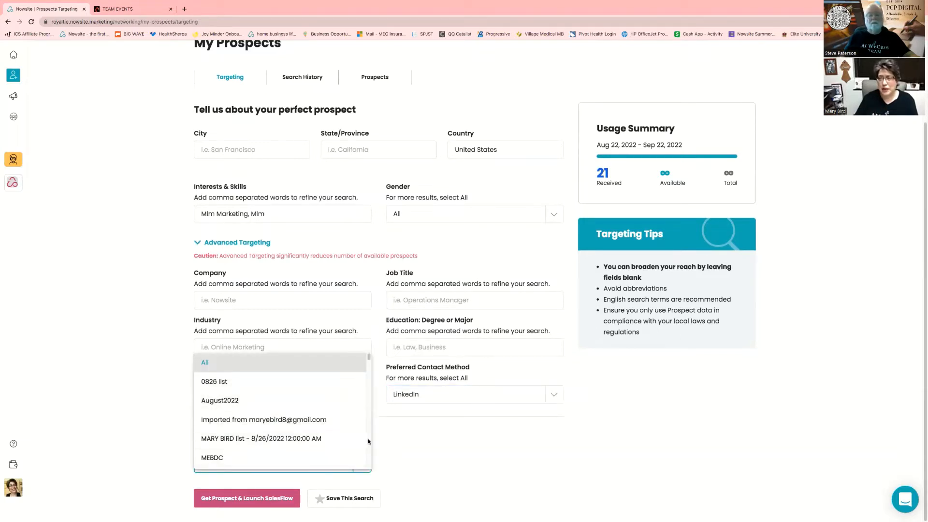
click(417, 441)
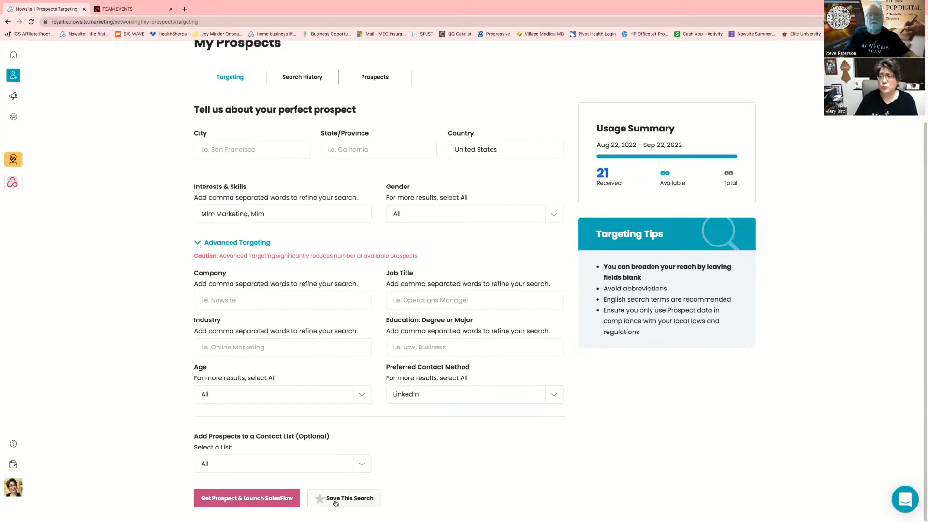
Get a new prospect with Get Prospect & Launch SalesFlow and view their contact record
click(258, 499)
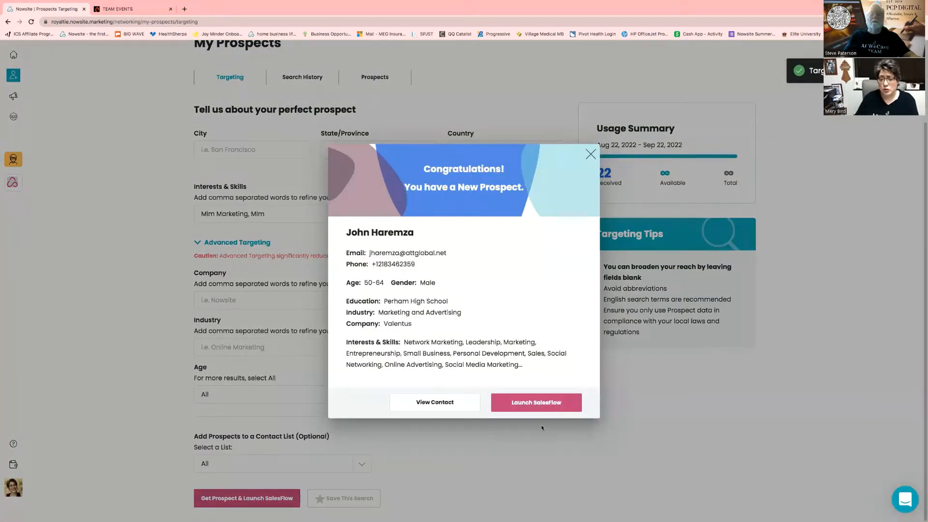
click(436, 403)
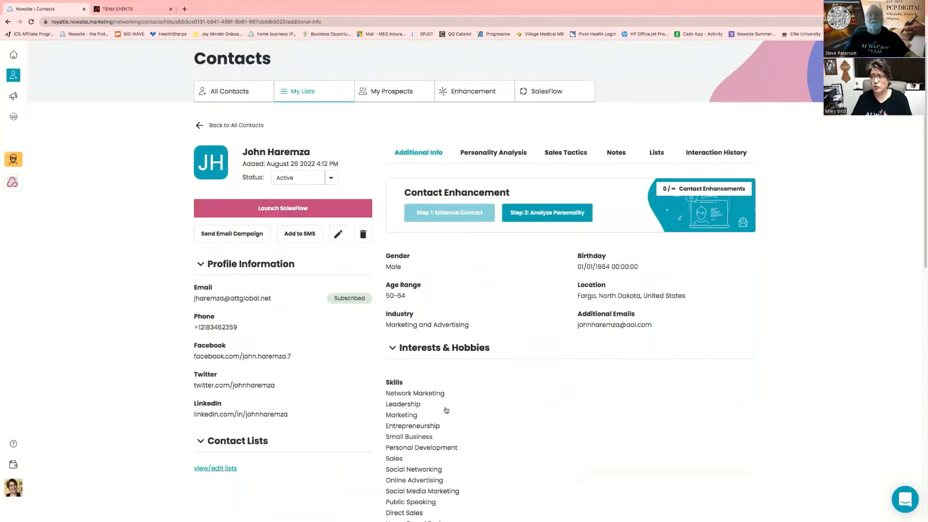
scroll(510, 443, down, 1)
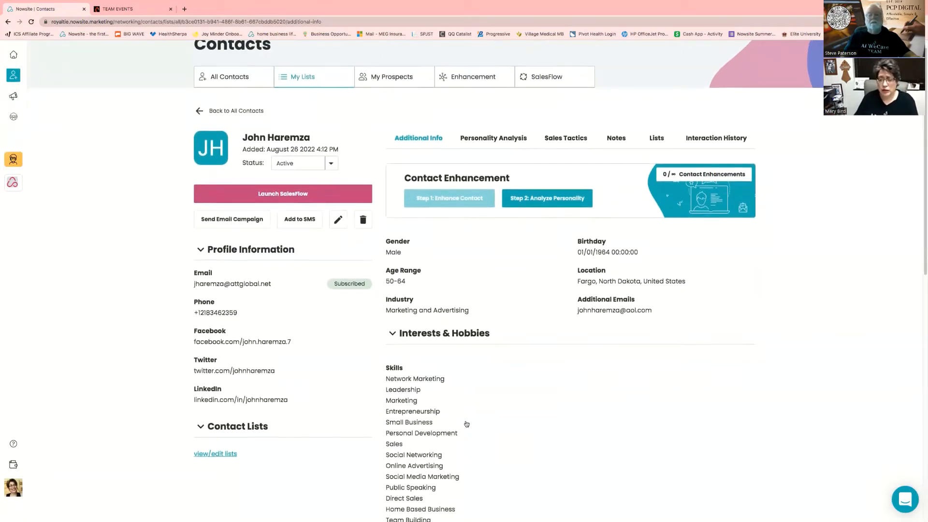
scroll(462, 420, down, 3)
scroll(458, 412, down, 4)
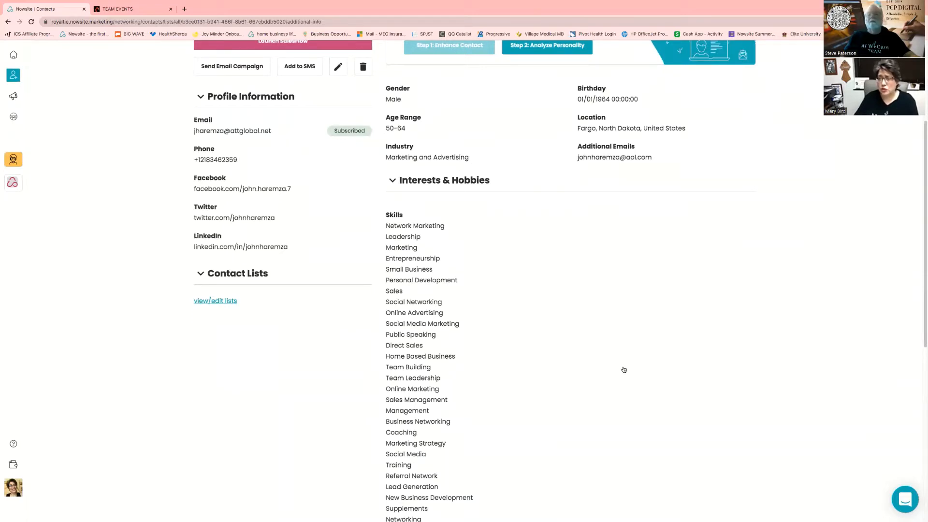
scroll(625, 361, down, 10)
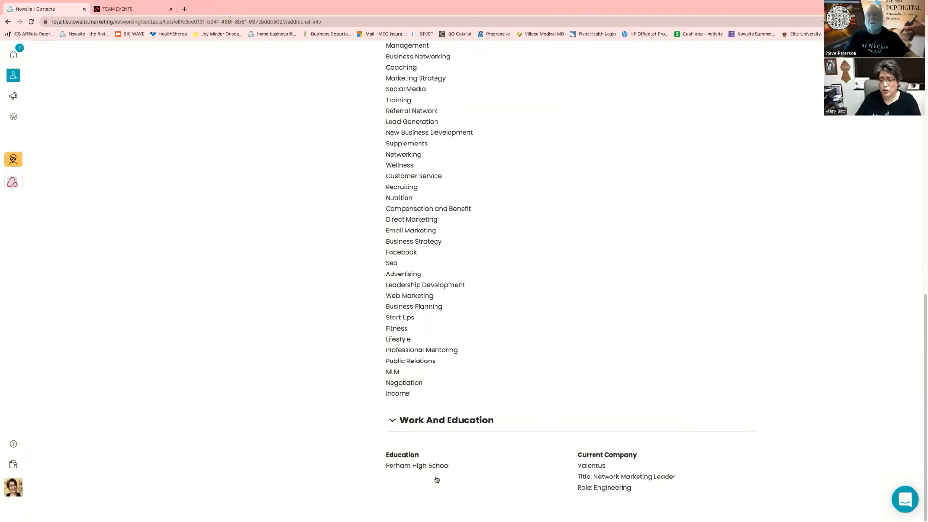
scroll(555, 289, up, 9)
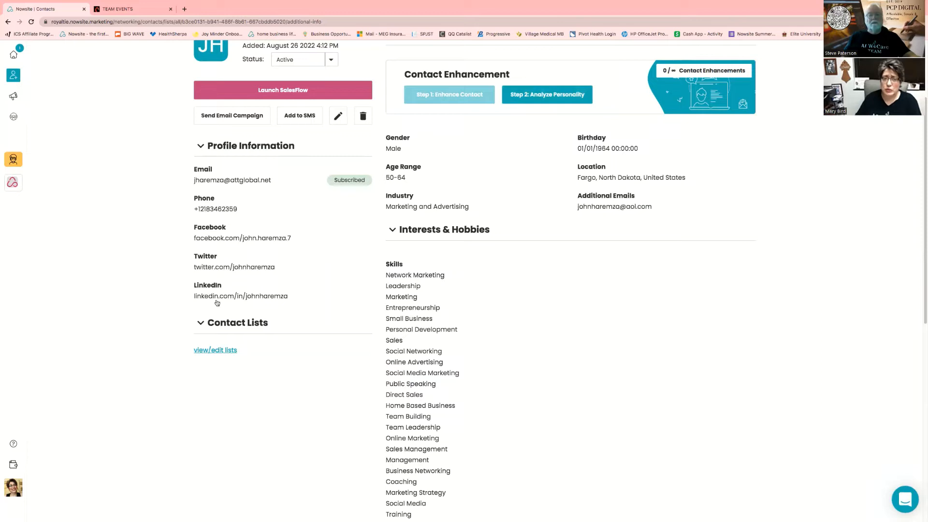
click(293, 92)
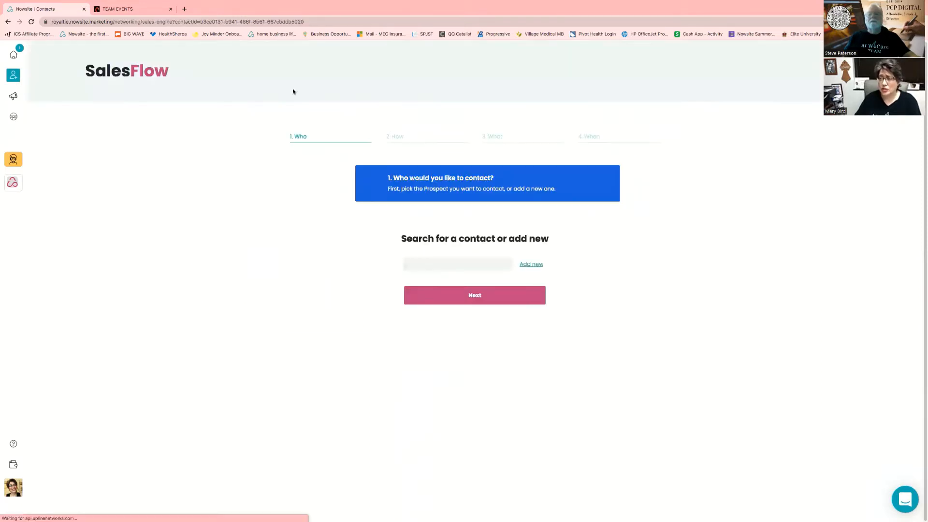
click(467, 299)
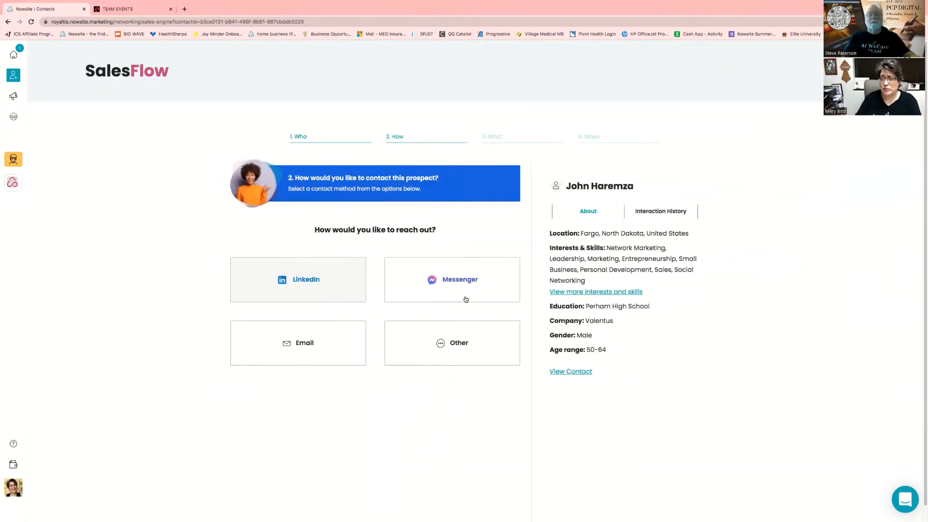
click(335, 284)
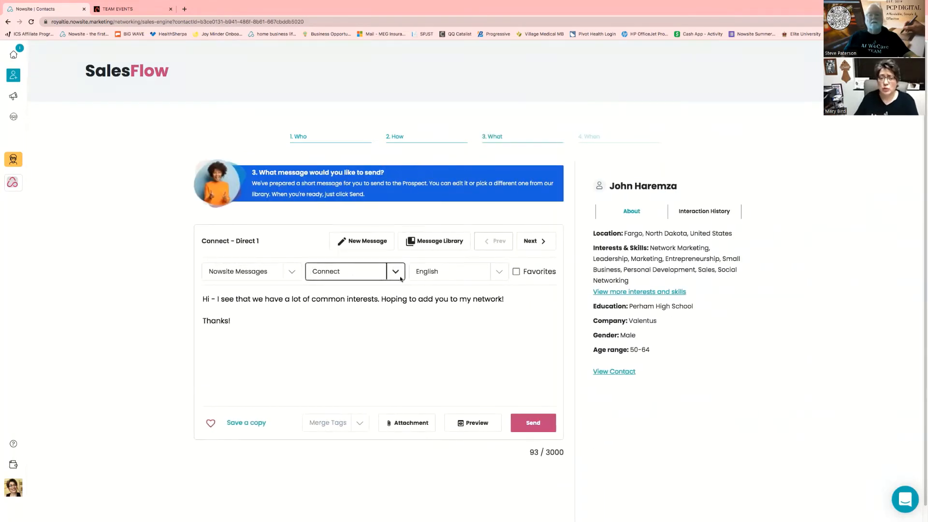
click(292, 272)
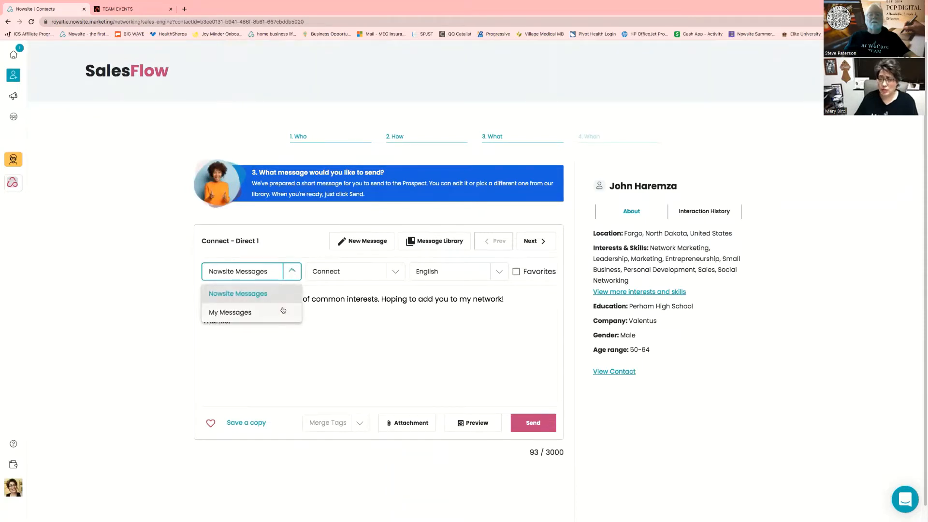
click(395, 272)
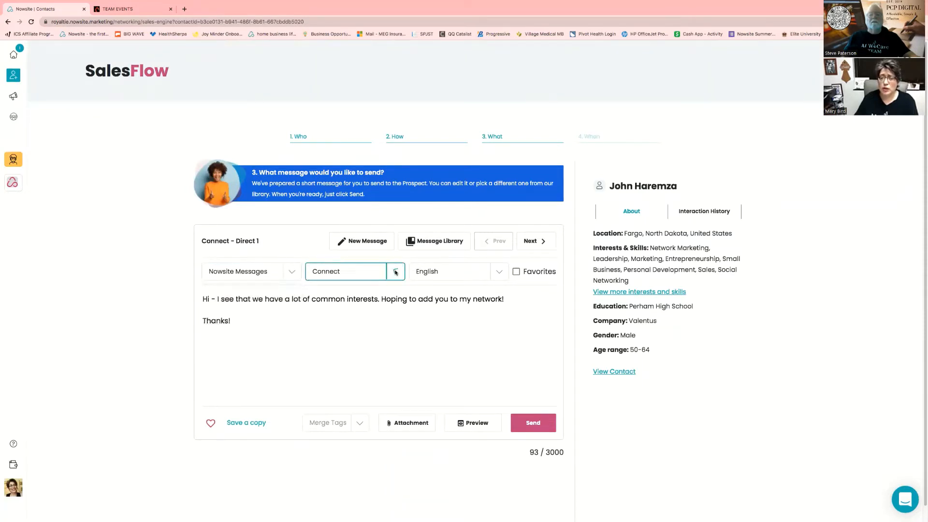
click(396, 272)
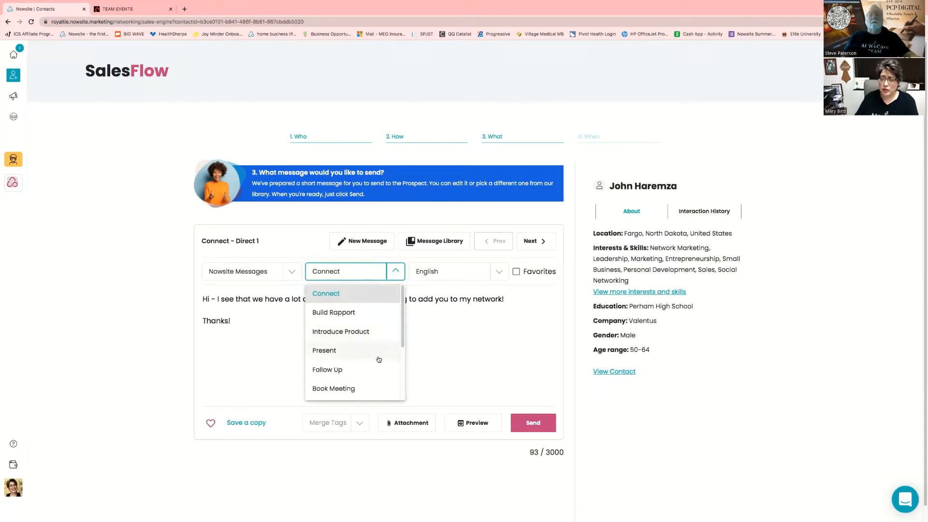
scroll(403, 347, down, 1)
drag(403, 347, 402, 386)
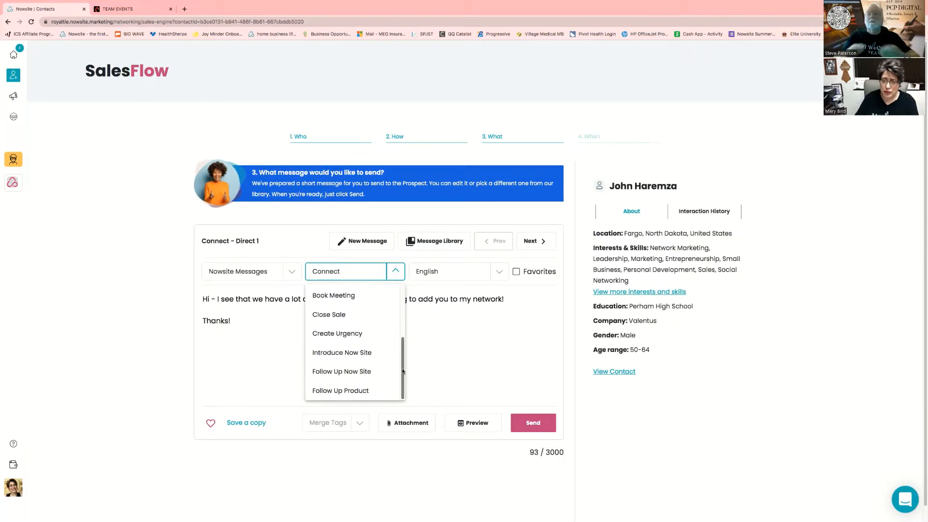
drag(403, 372, 402, 300)
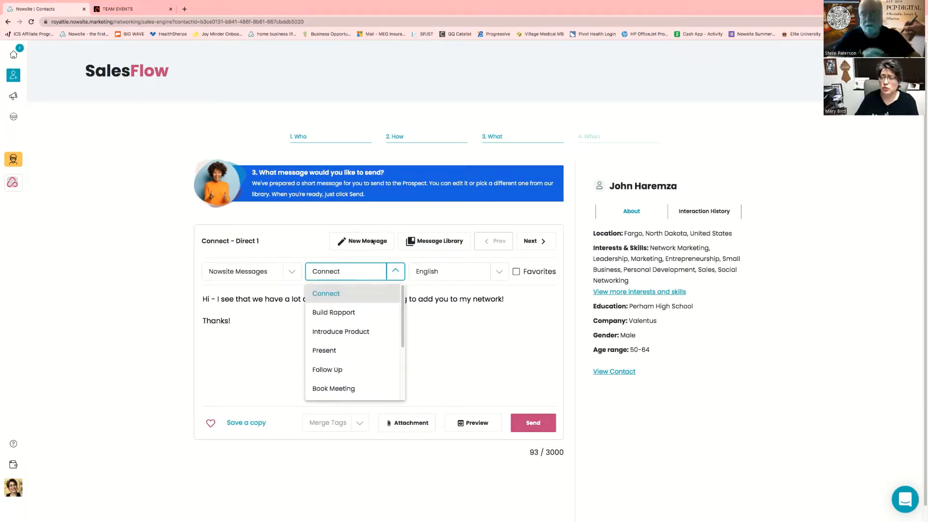
click(453, 241)
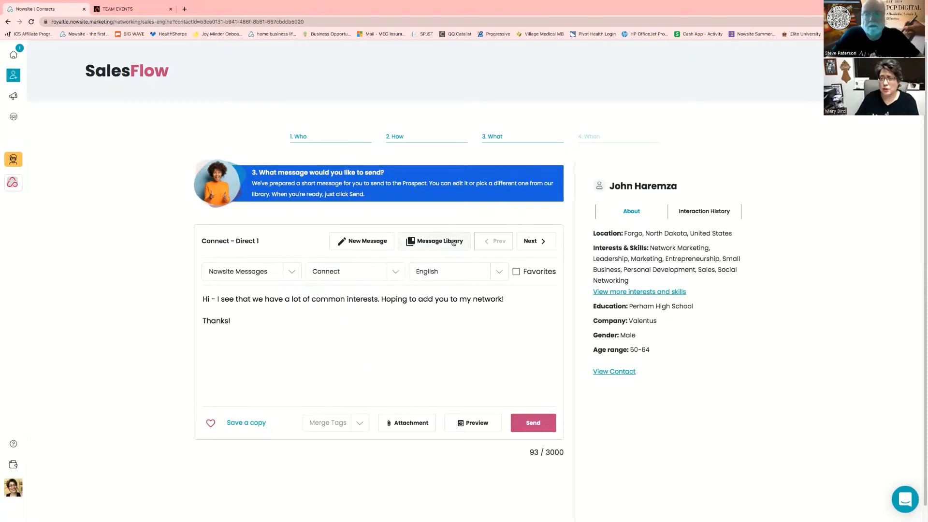
click(454, 242)
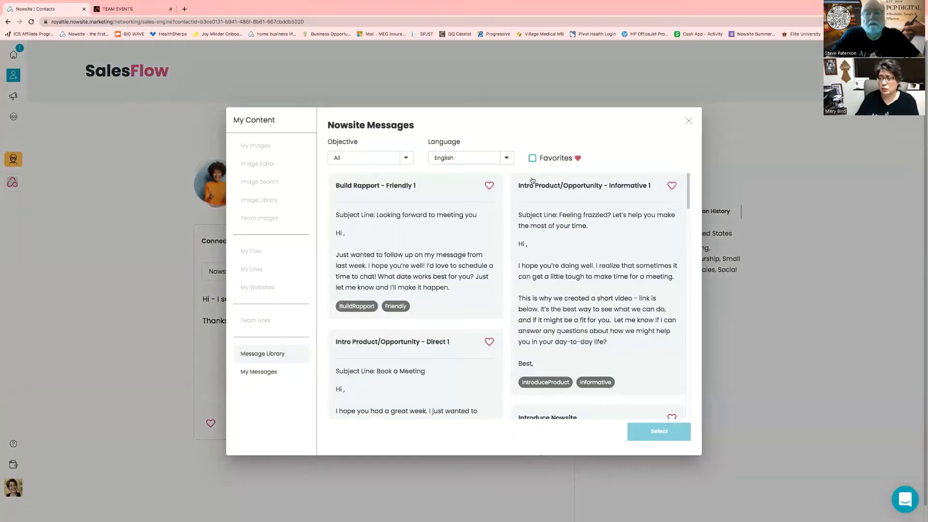
click(506, 158)
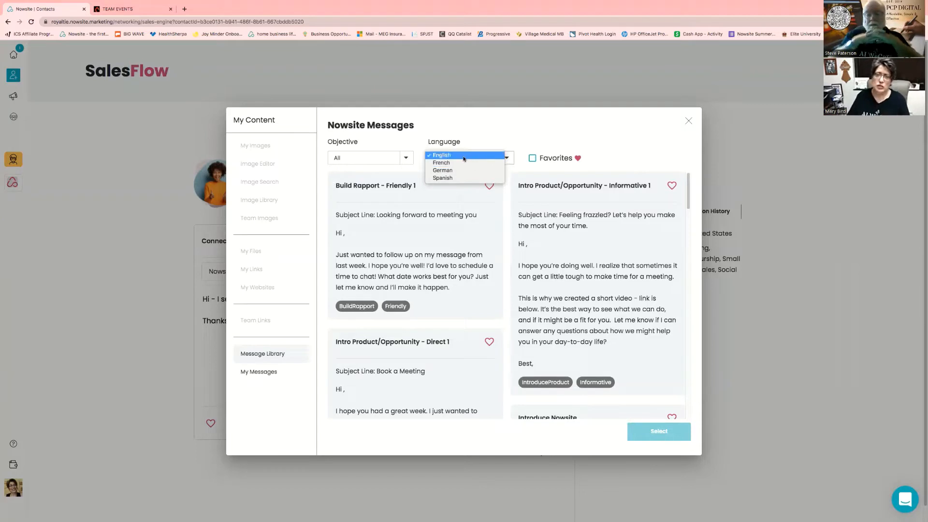
click(464, 157)
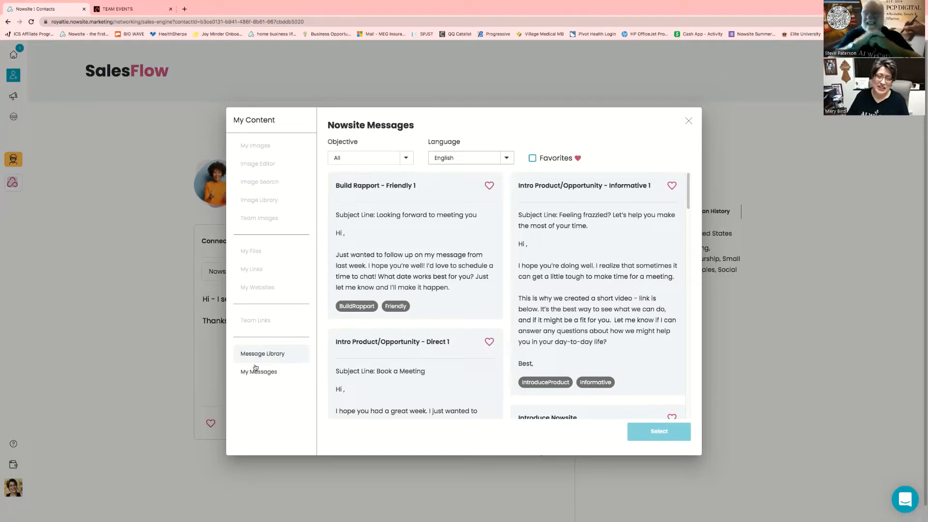
click(688, 123)
click(395, 272)
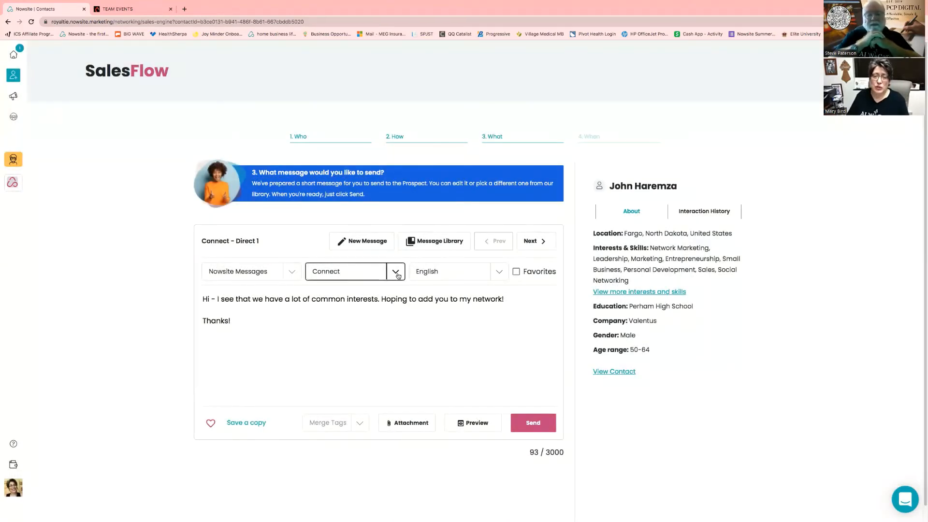
Load the Introduce Product message and insert the Contact First Name merge tag after 'Hi'
click(369, 334)
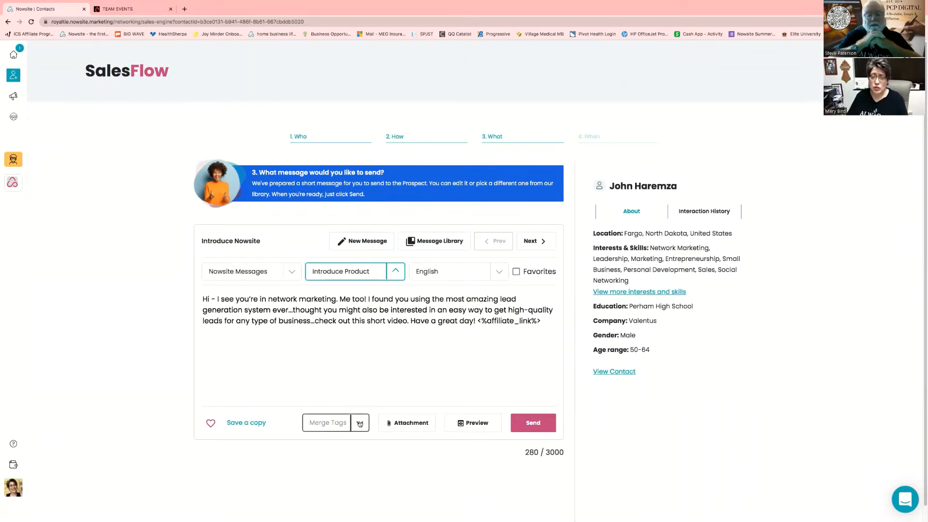
click(209, 297)
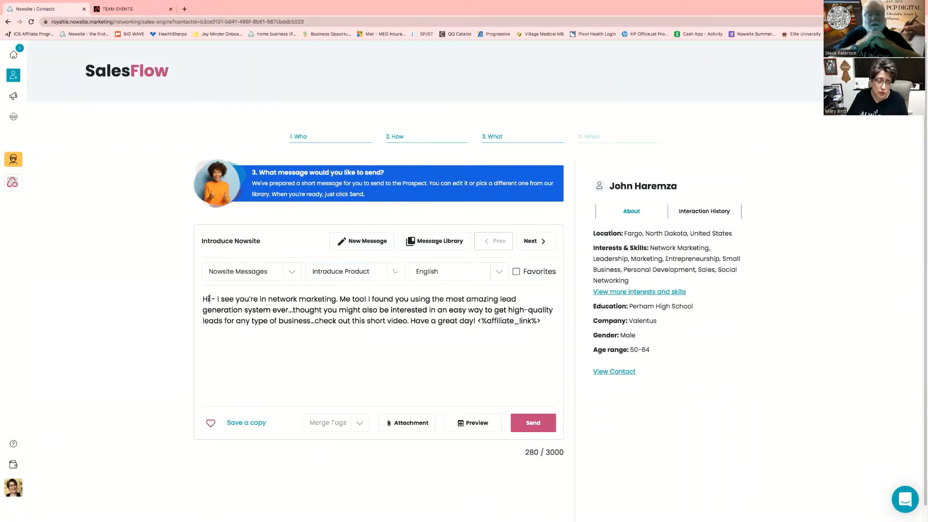
click(359, 423)
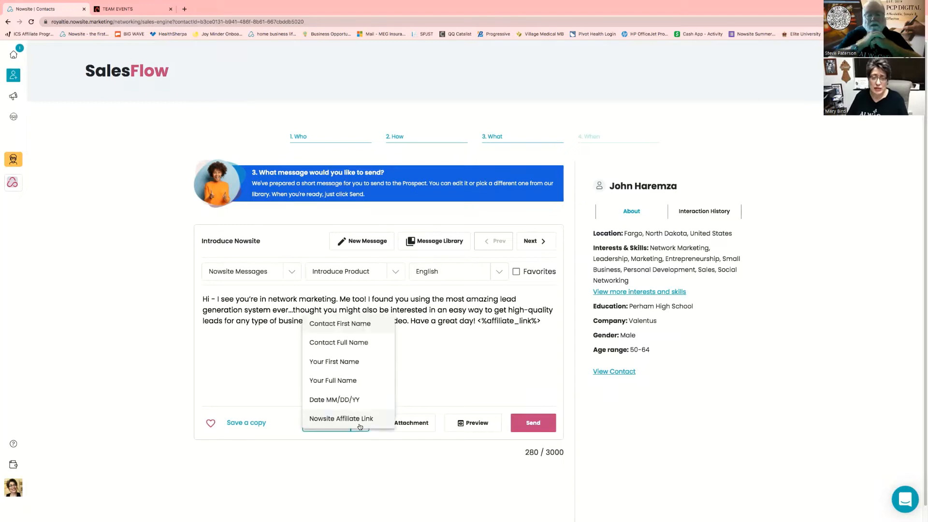
click(365, 324)
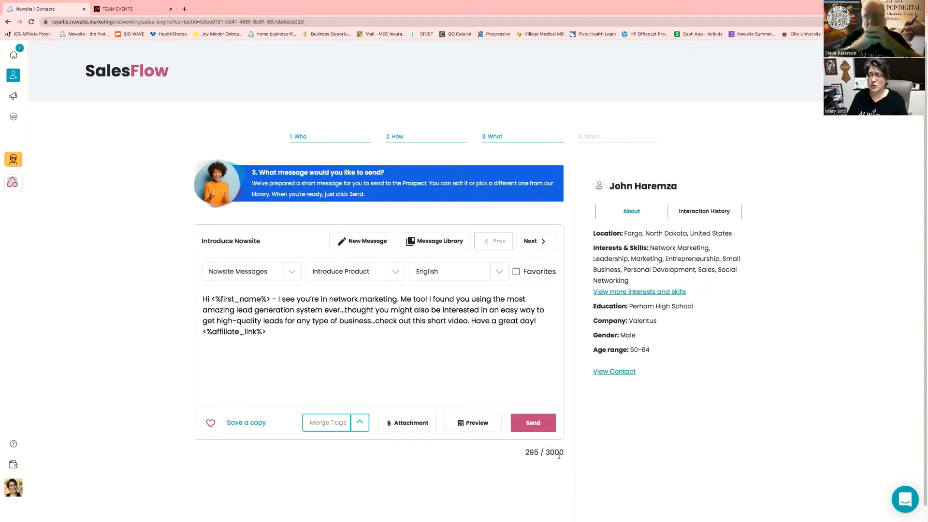
Send the personalised message, copying it, and go to LinkedIn from the One more step! dialog
click(532, 423)
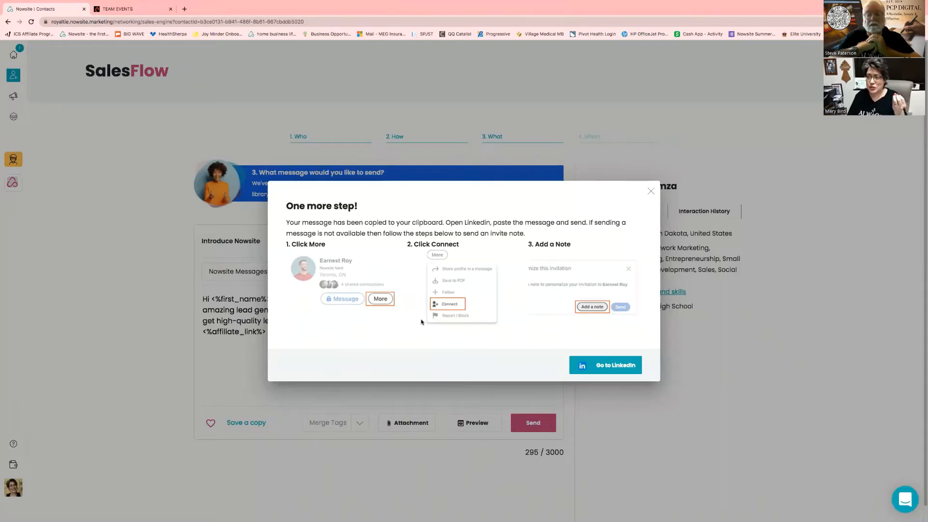
click(601, 366)
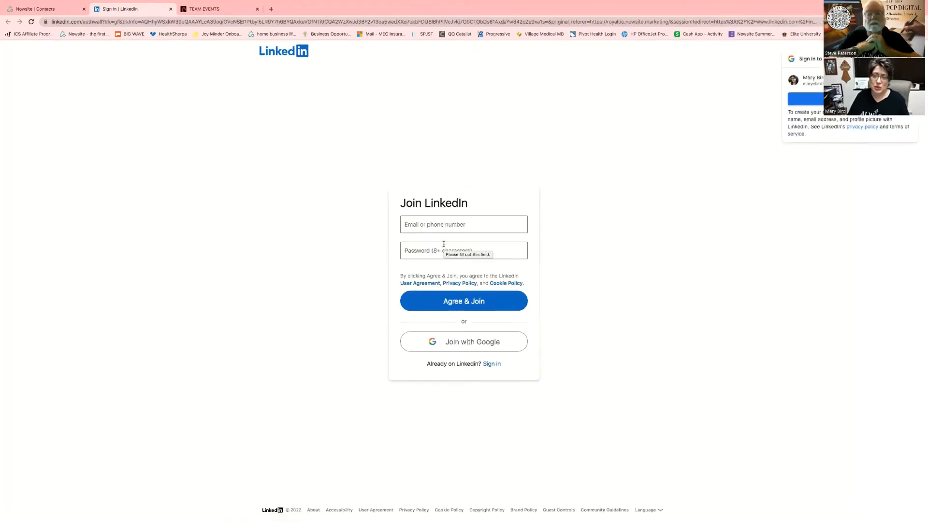
Sign in to LinkedIn by entering the account e-mail and continuing with the Google account
click(436, 222)
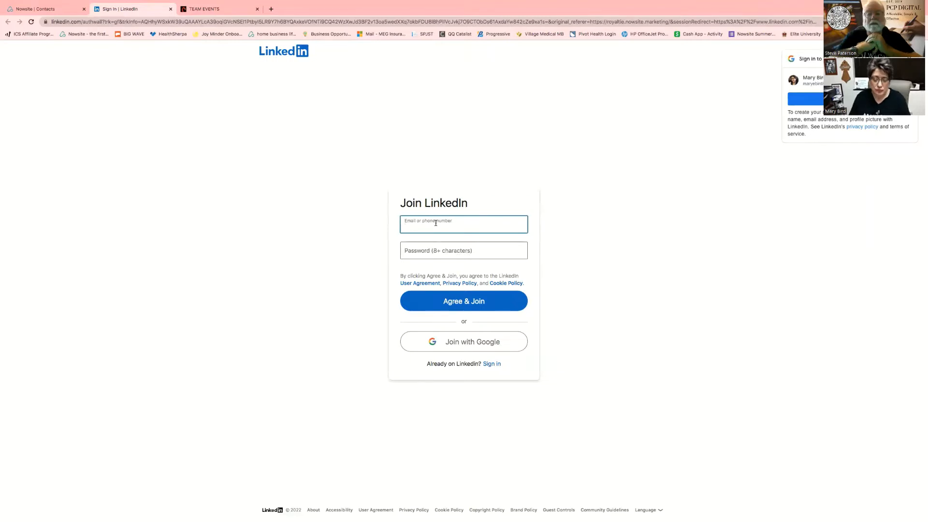
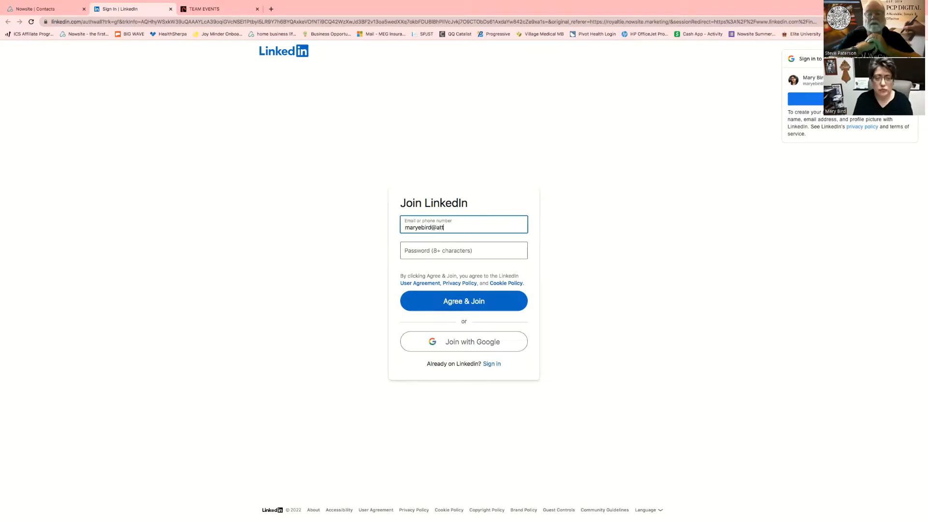
key(Tab)
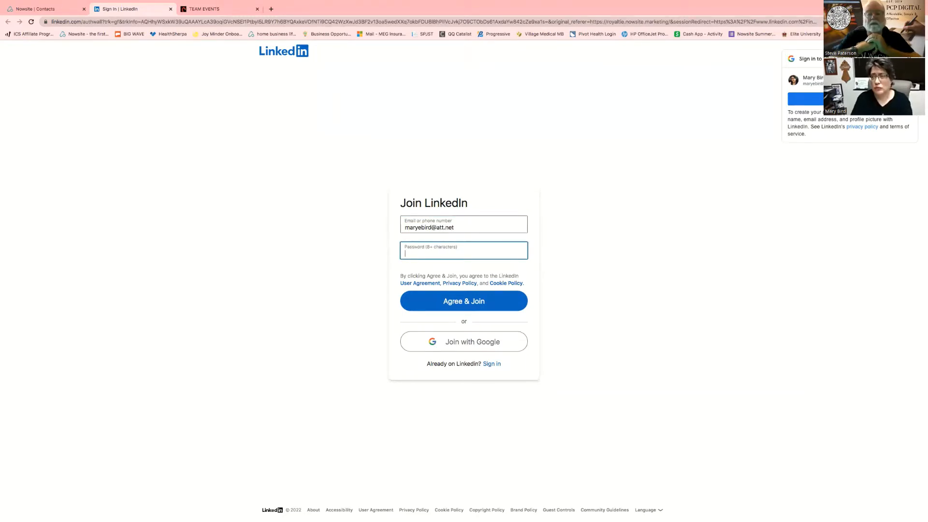
click(816, 98)
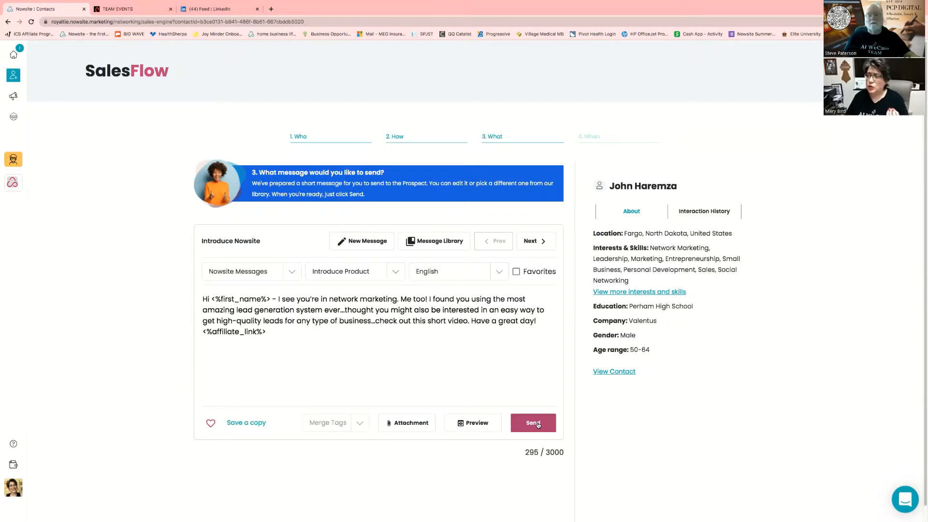
Send the personalised message again and go to the prospect's LinkedIn profile
click(537, 424)
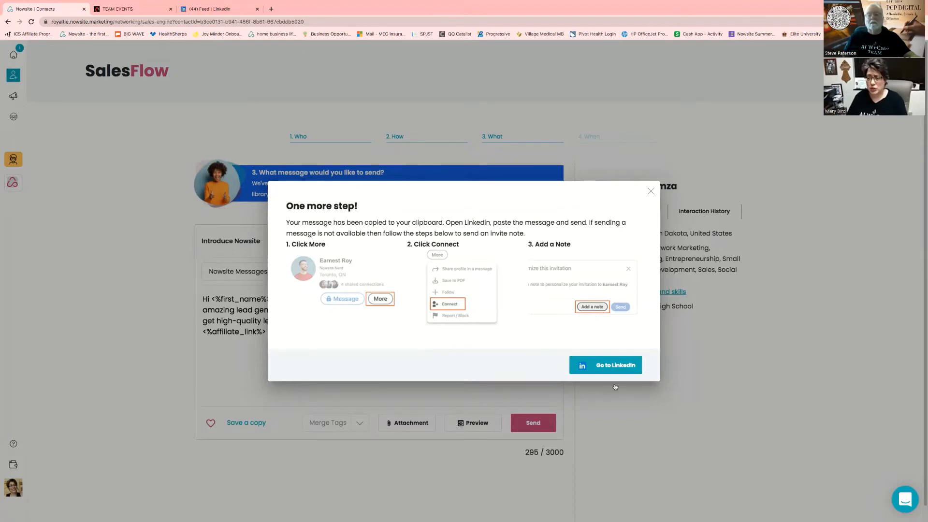
click(611, 363)
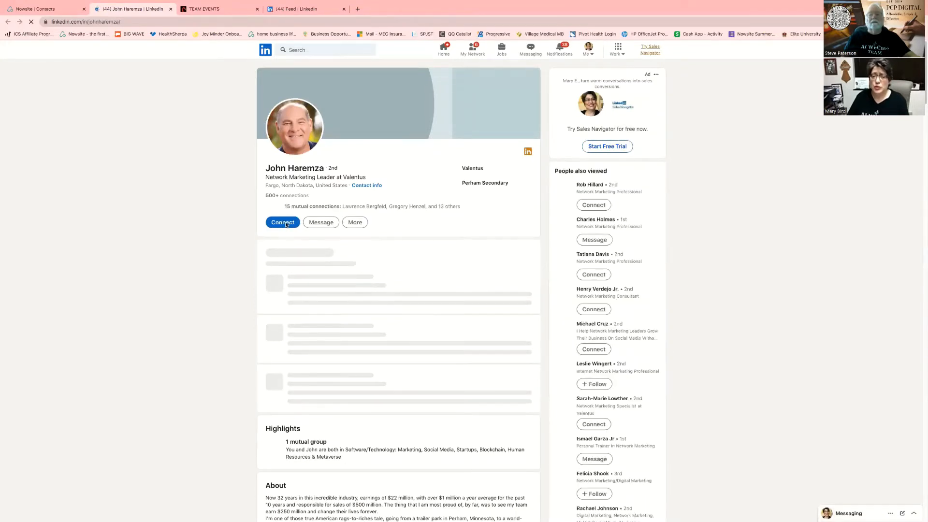
Send the prospect a LinkedIn connection invite with the pasted message as a note, then return to Nowsite
click(285, 223)
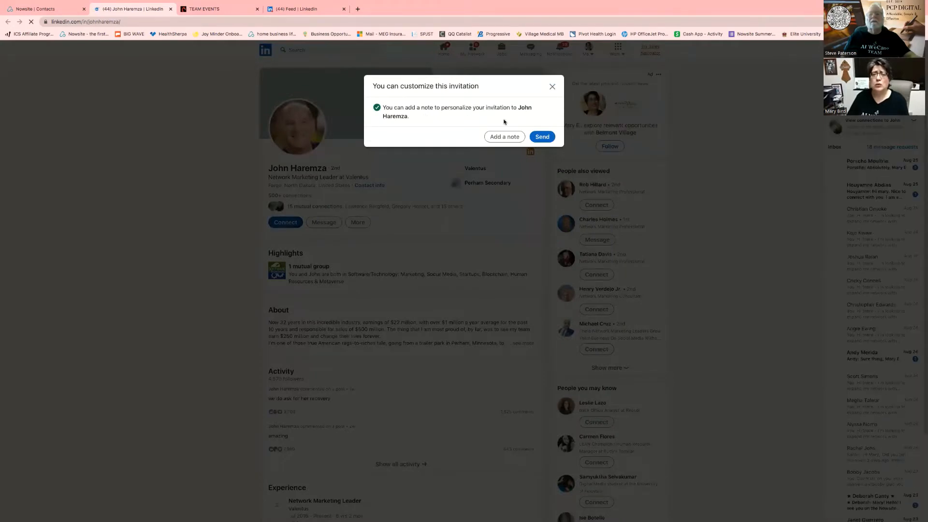
click(503, 137)
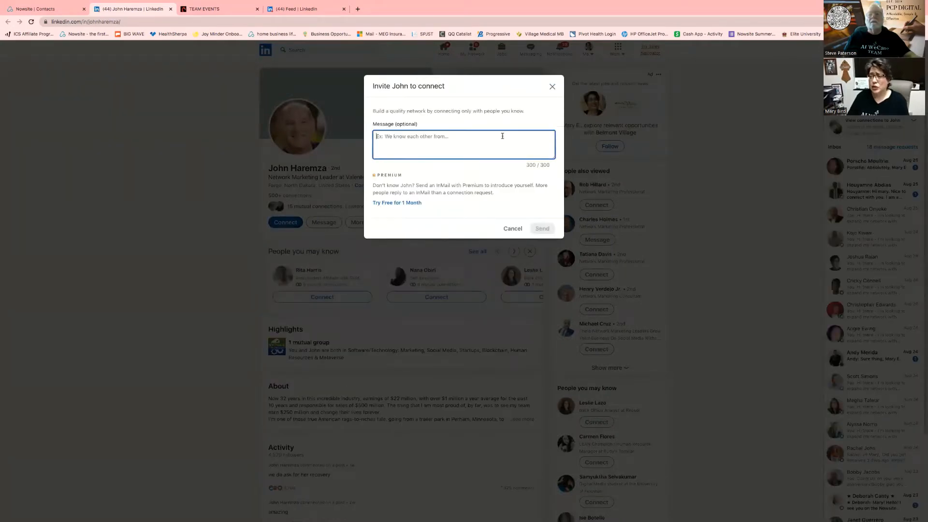
right_click(391, 136)
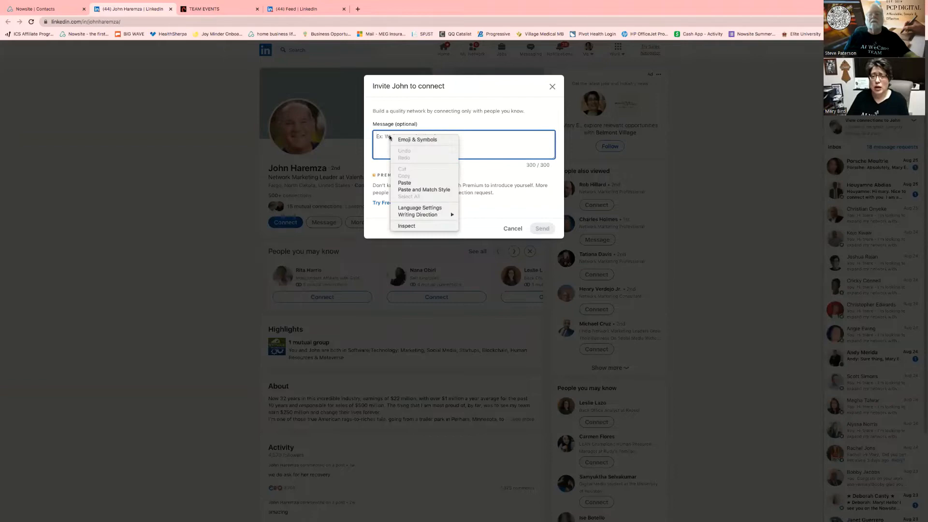
click(405, 182)
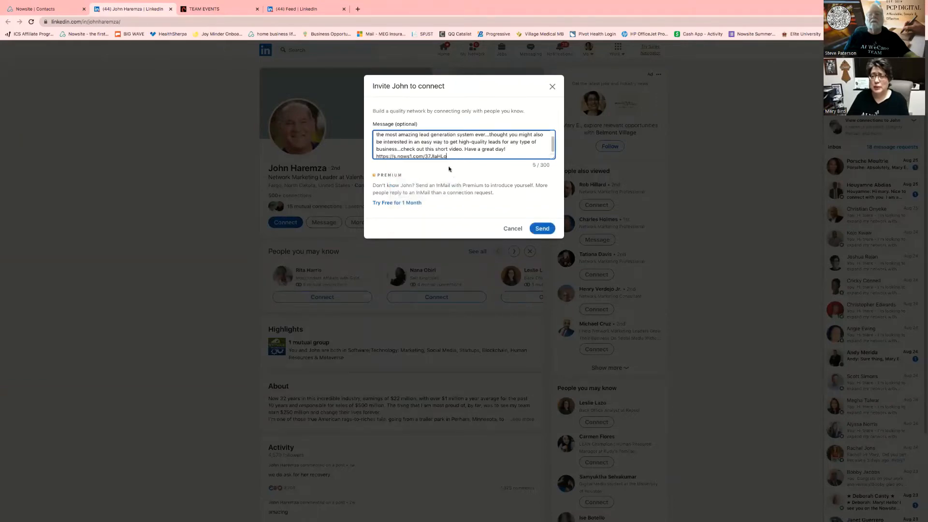
click(541, 230)
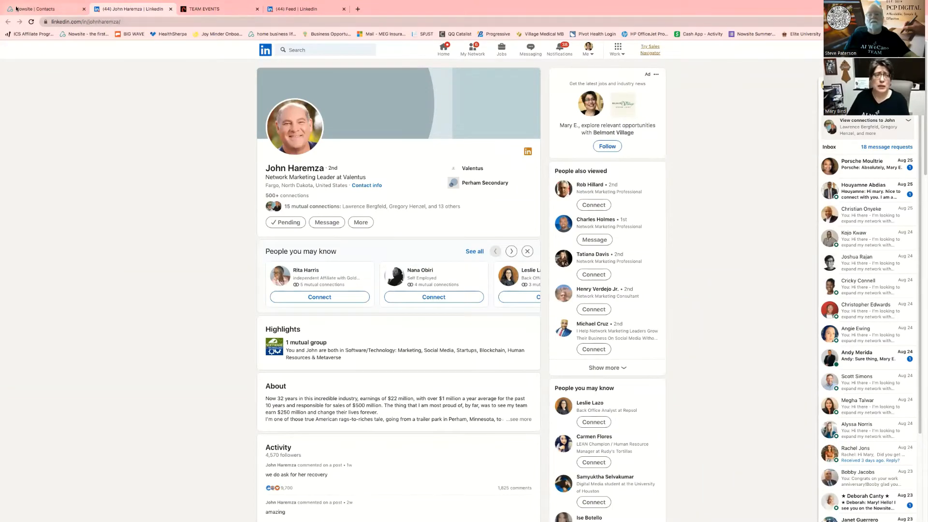
click(42, 9)
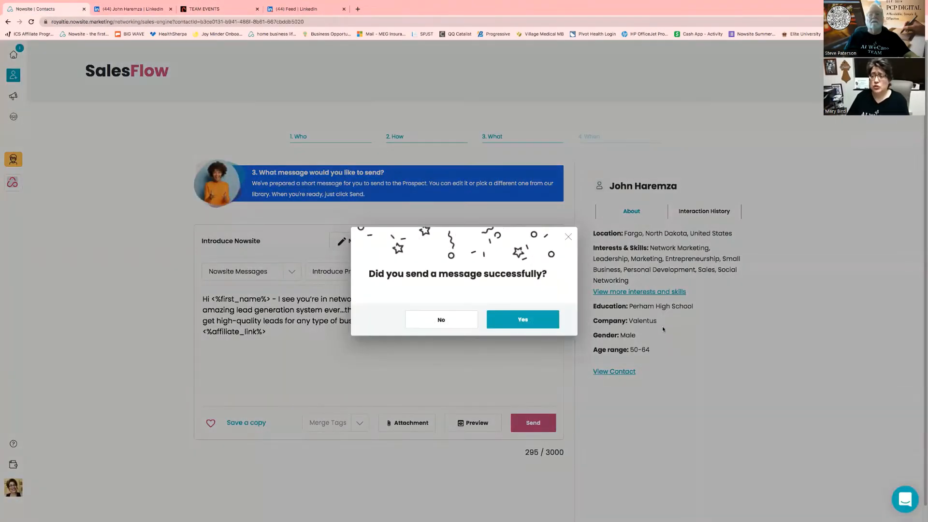
Answer Yes to 'Did you send a message successfully?'
click(524, 321)
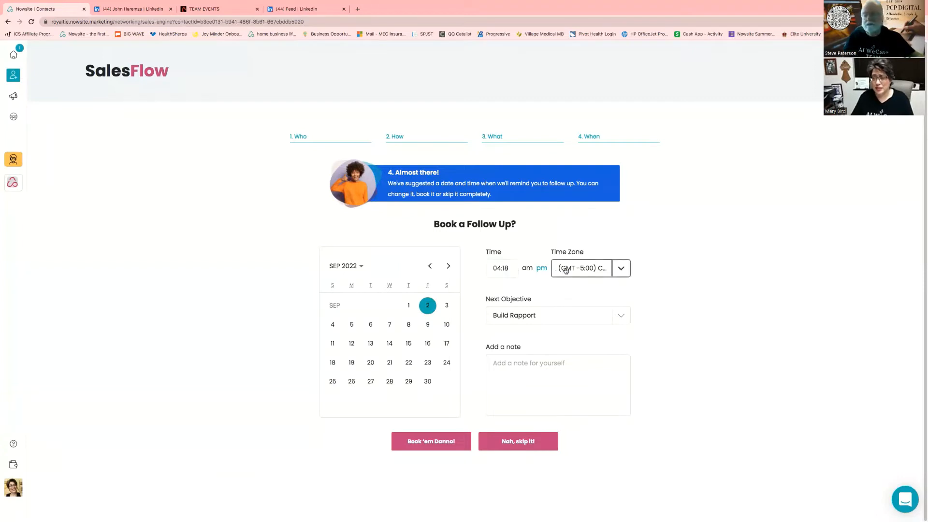
Set the next objective to Introduce Product/Opportunity, add the note 'NS', and skip booking the follow-up
click(621, 315)
click(610, 377)
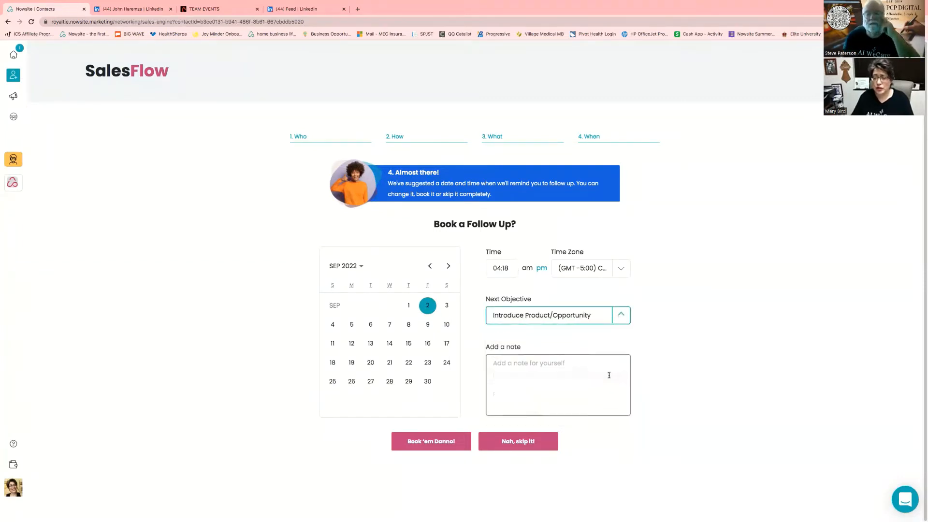
click(517, 373)
text(N)
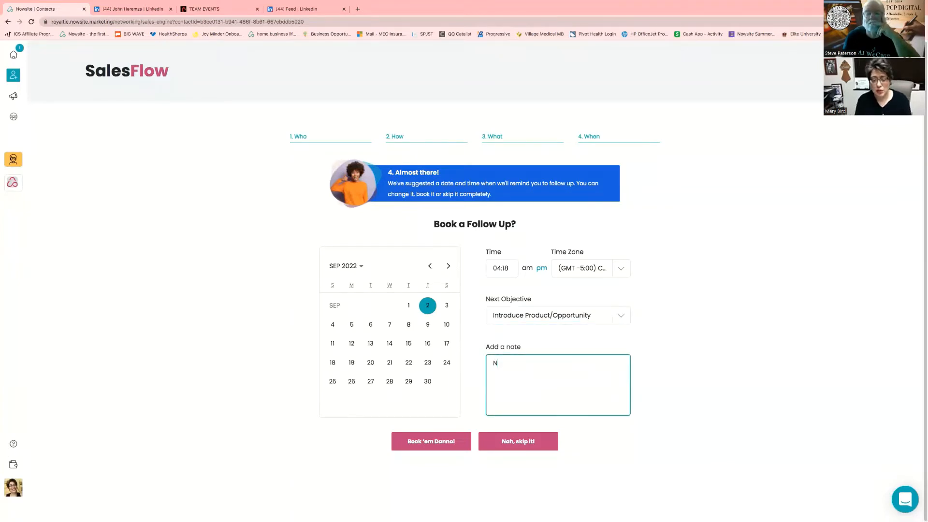
text(S)
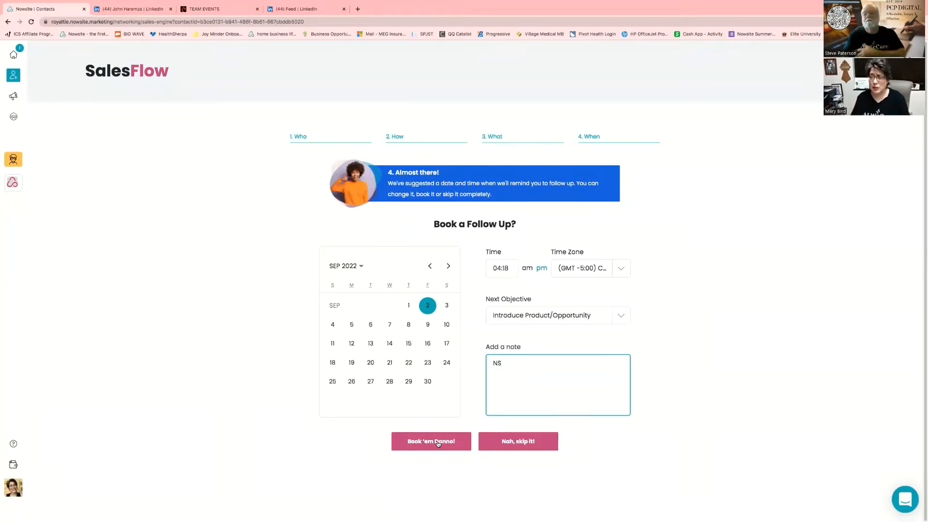
click(508, 442)
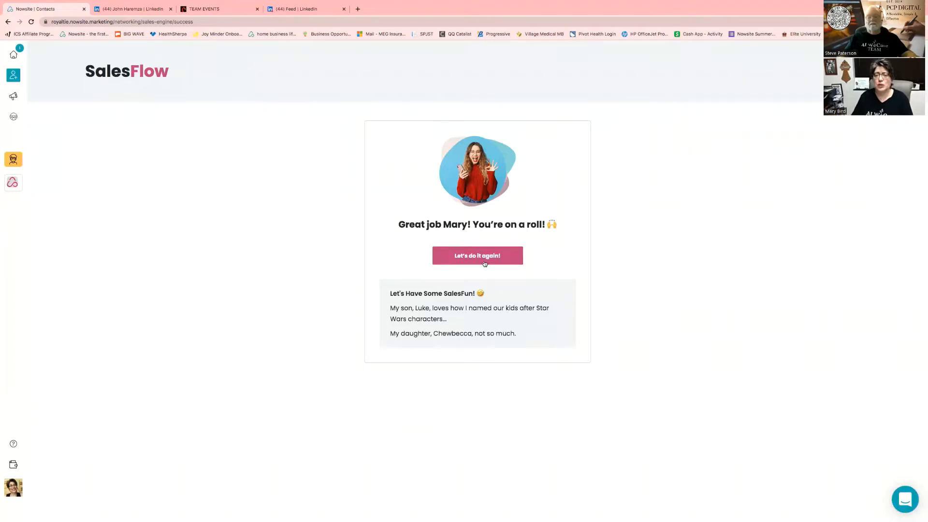
Fetch another new prospect and launch a fresh SalesFlow through to choosing a contact method
click(483, 258)
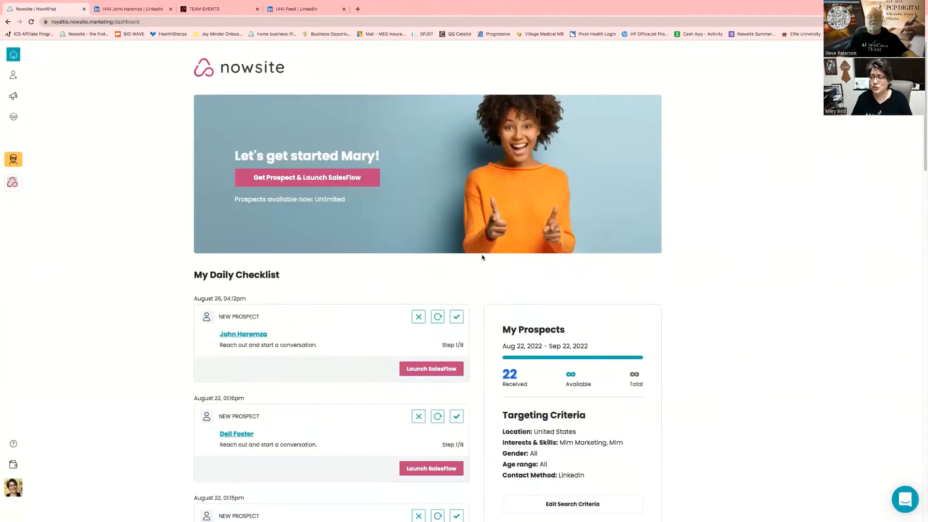
click(311, 178)
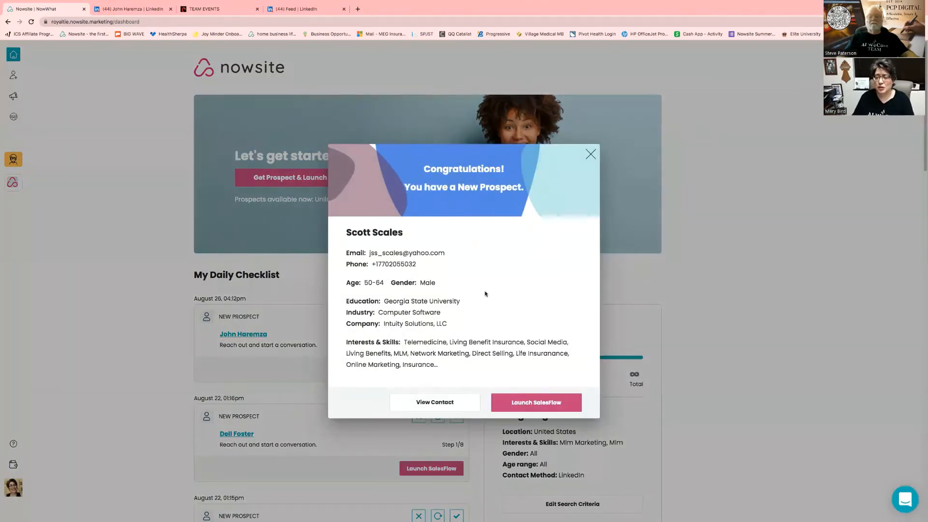
click(539, 409)
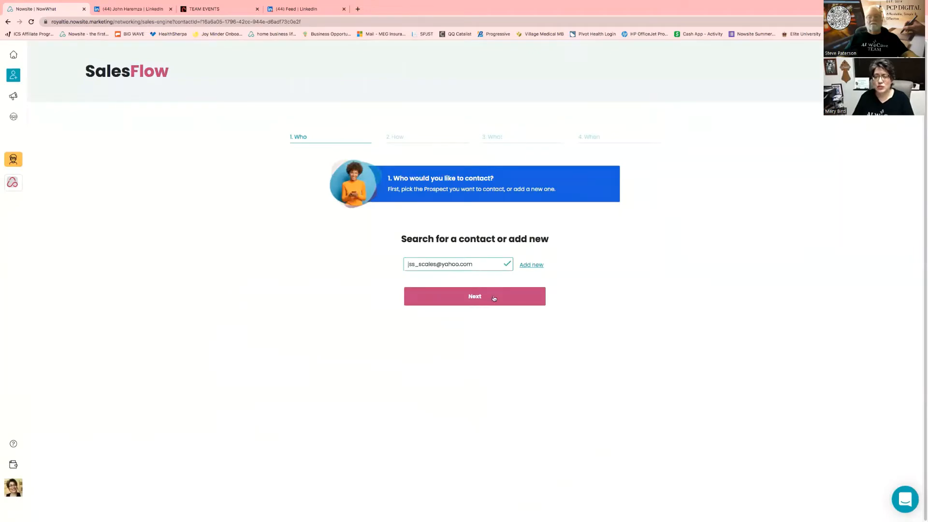
click(494, 297)
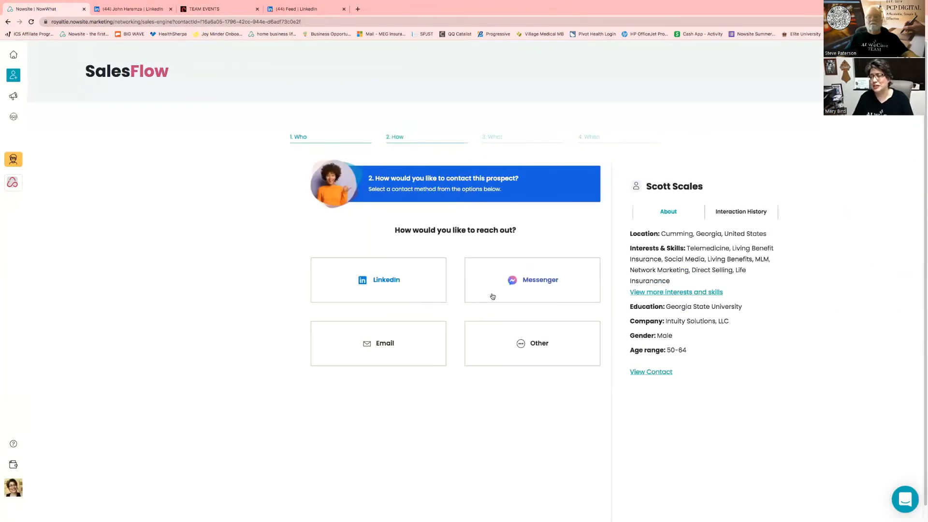
Copy the LinkedIn Introduce Product message with a First Name tag after 'Hi', then open the prospect's profile
click(316, 284)
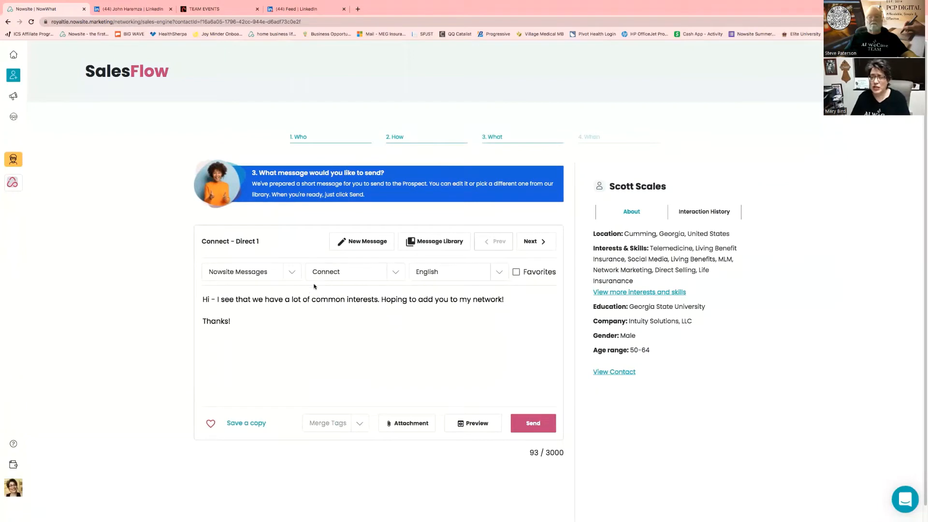
click(396, 272)
click(373, 338)
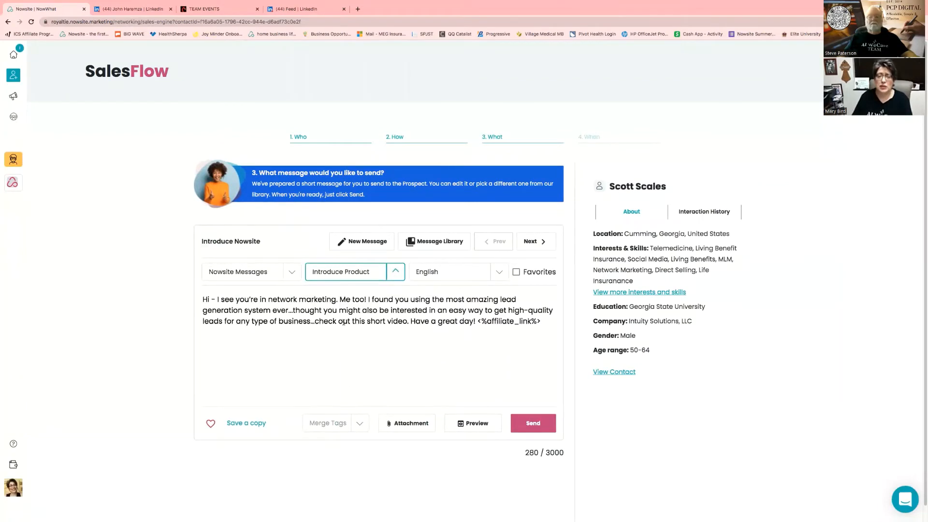
click(360, 423)
click(356, 324)
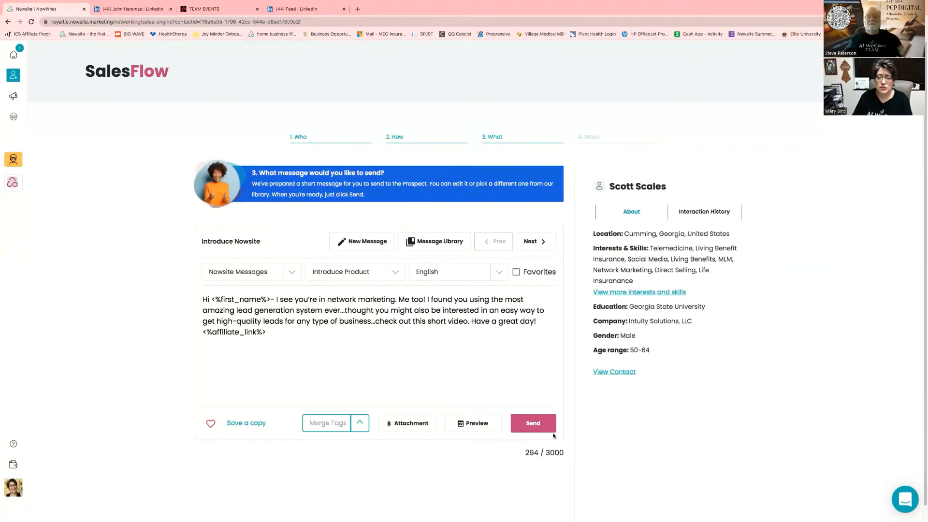
click(534, 424)
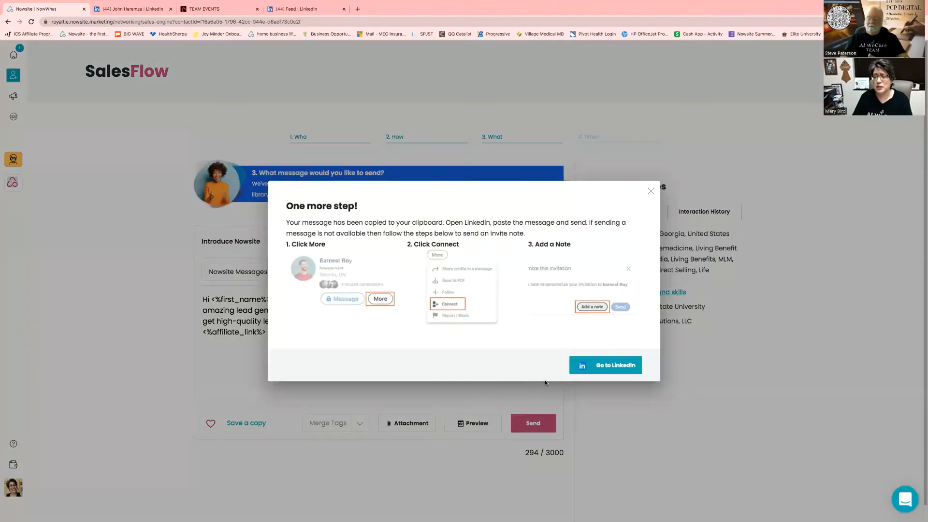
click(607, 367)
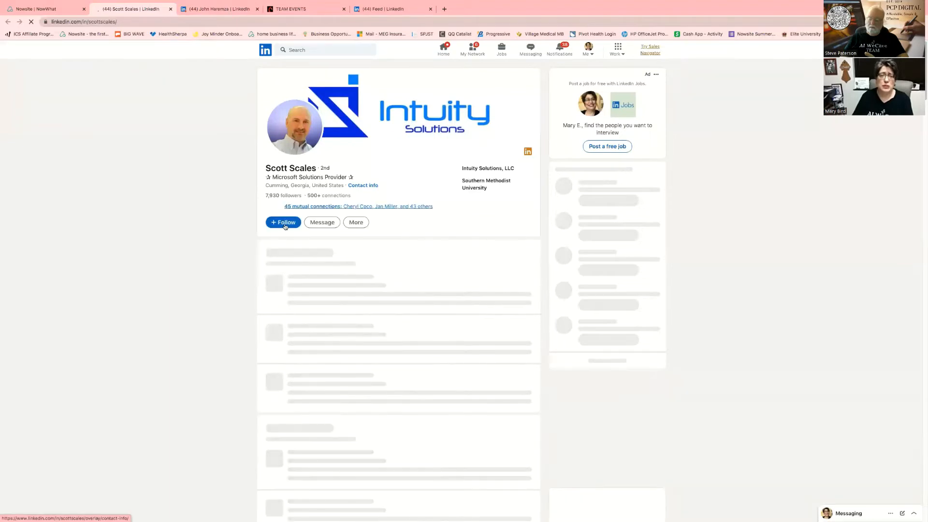
Send a LinkedIn connection invite with the pasted message as a note, then confirm it in Nowsite
click(357, 223)
click(391, 258)
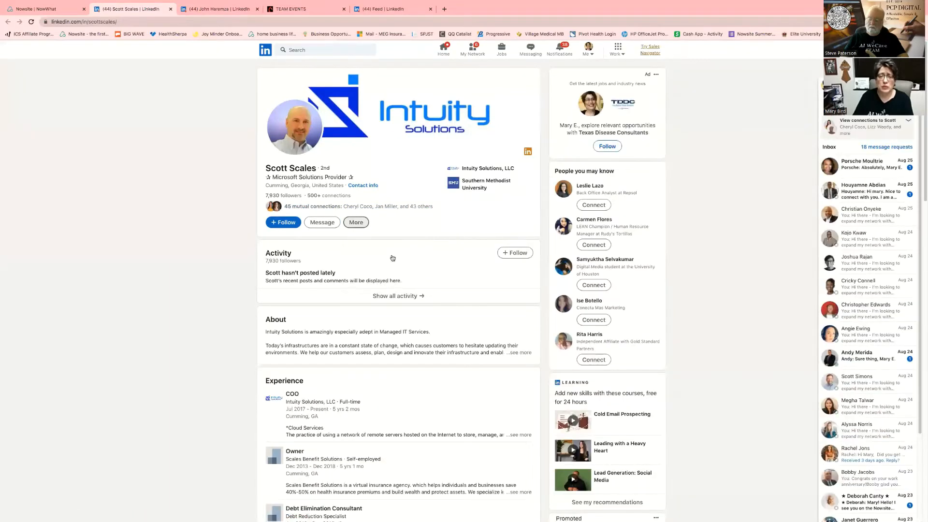
click(360, 227)
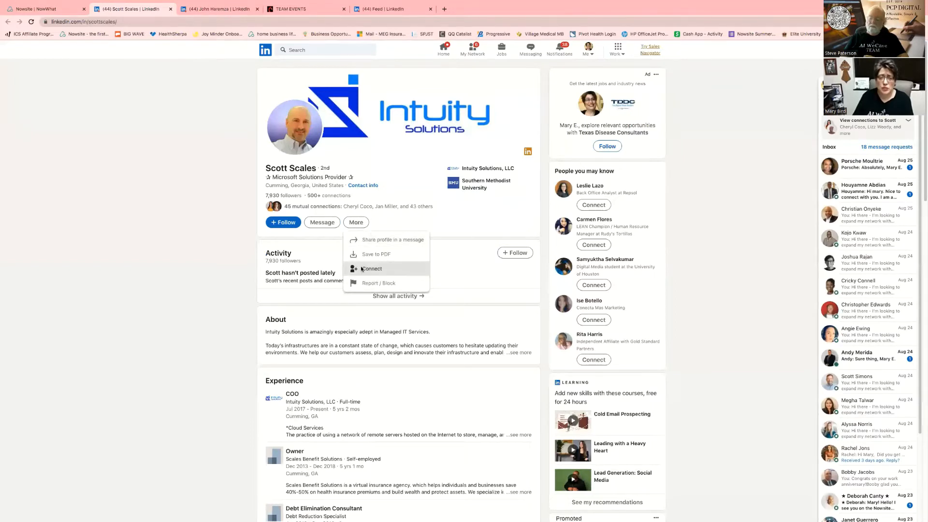
click(362, 269)
click(503, 129)
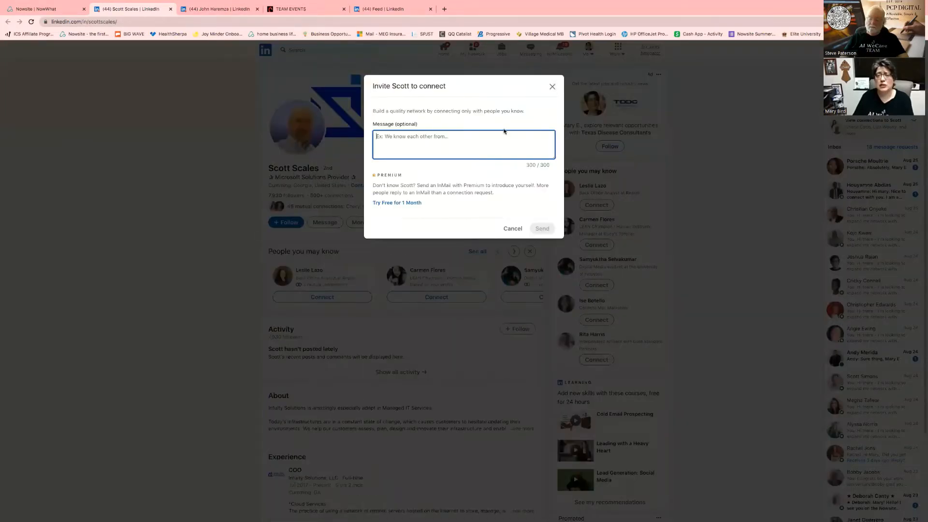
right_click(404, 139)
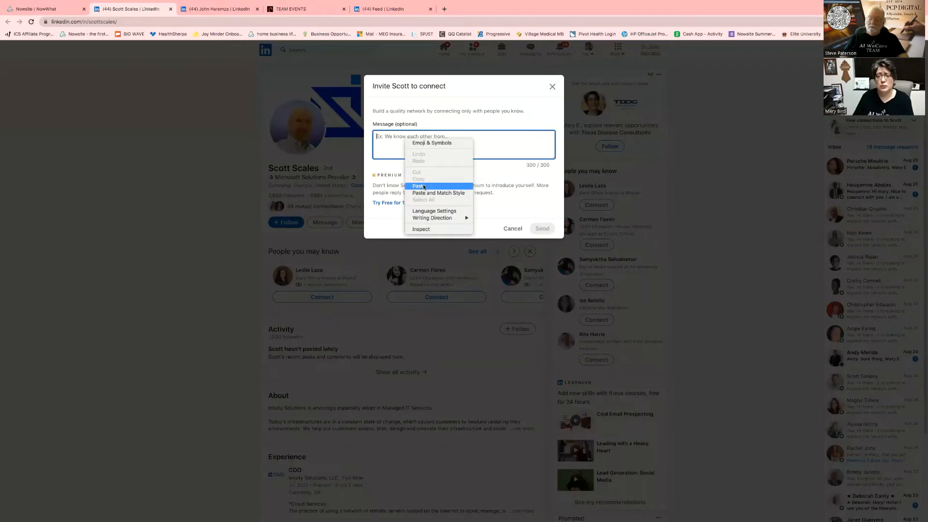
click(421, 186)
click(542, 228)
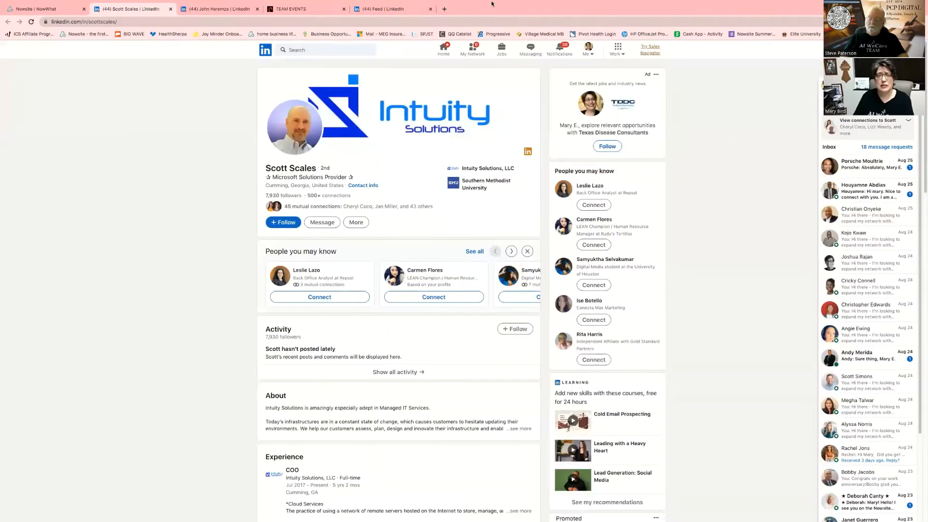
click(47, 9)
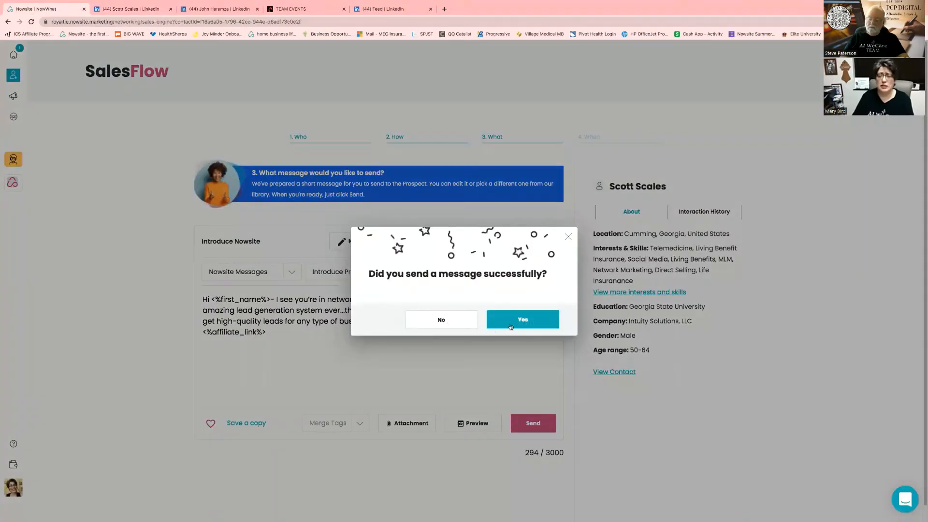
click(518, 319)
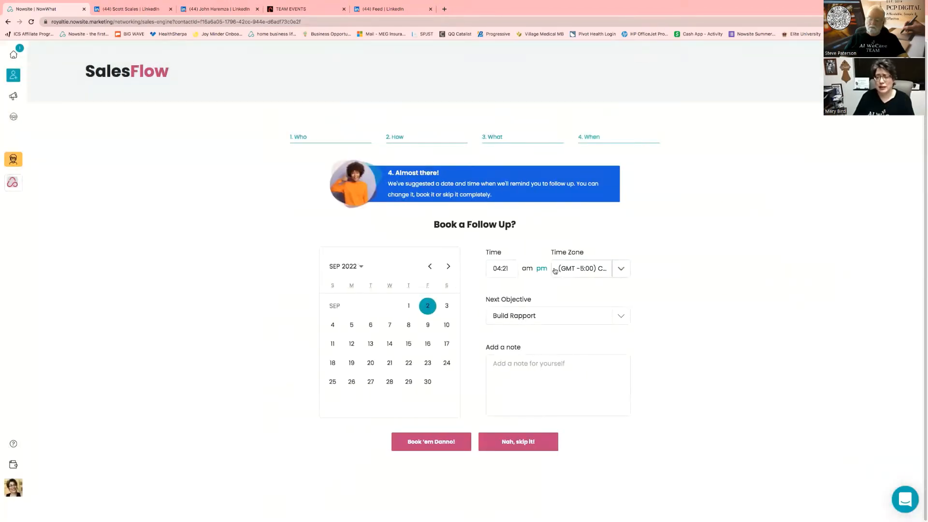
Set the next objective to Introduce Product/Opportunity, add the note 'NS', and skip the follow-up booking
click(551, 317)
click(548, 376)
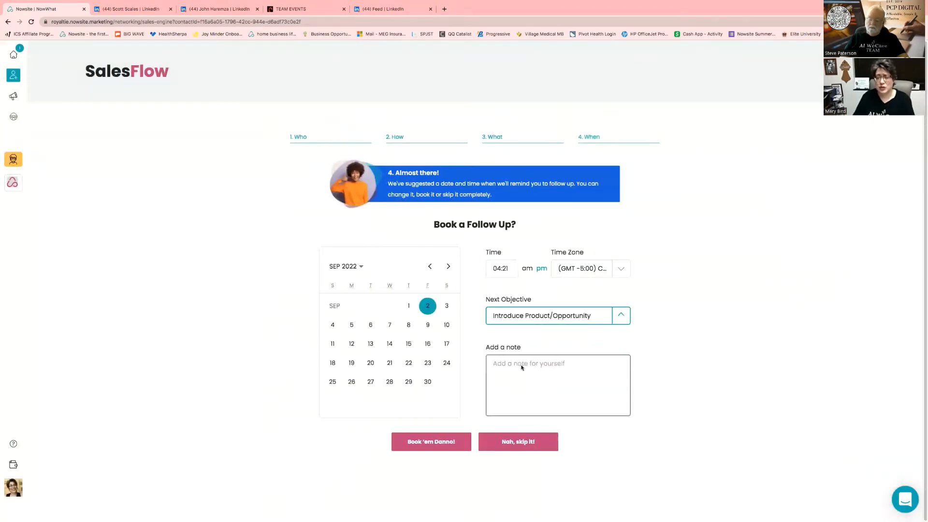
click(501, 363)
text(NS)
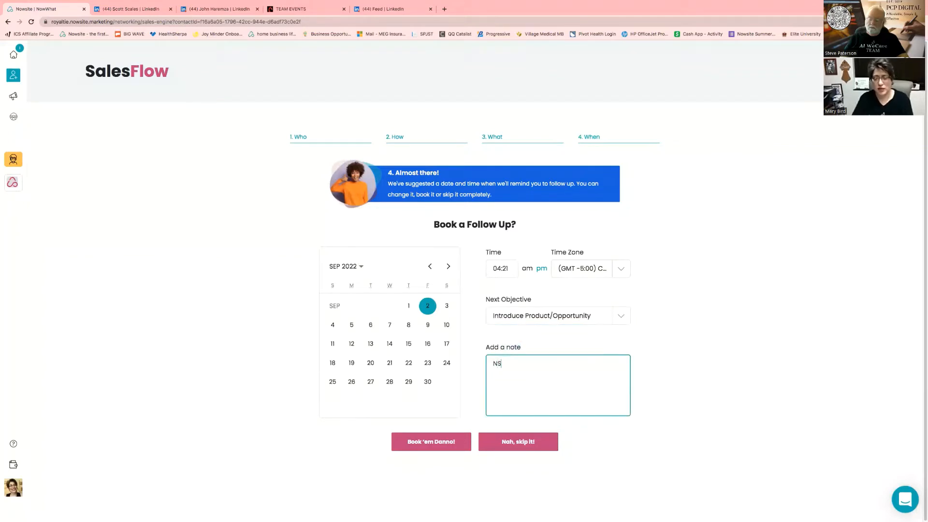
click(511, 440)
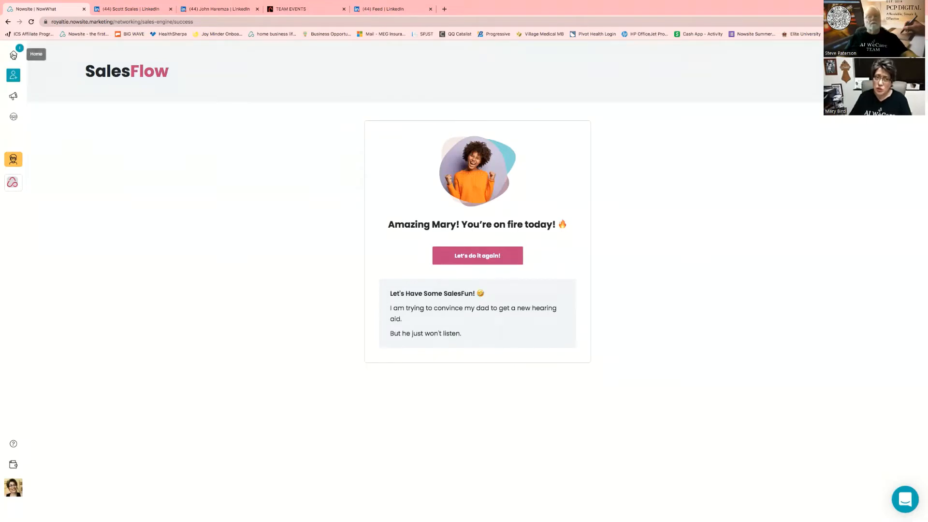
Open the All Contacts page from the left sidebar's Contacts icon
click(12, 77)
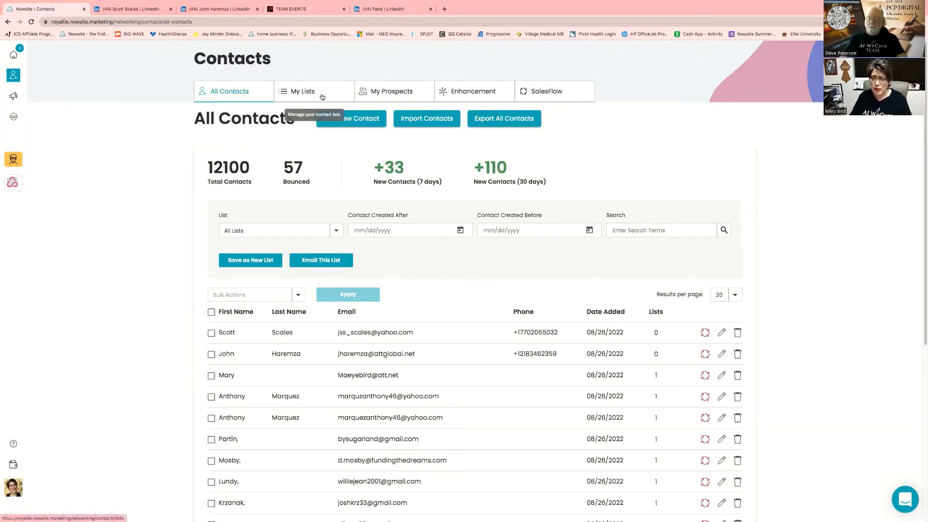
Show the Enhancement tab's contact table and open the first enhanced contact's record
click(456, 92)
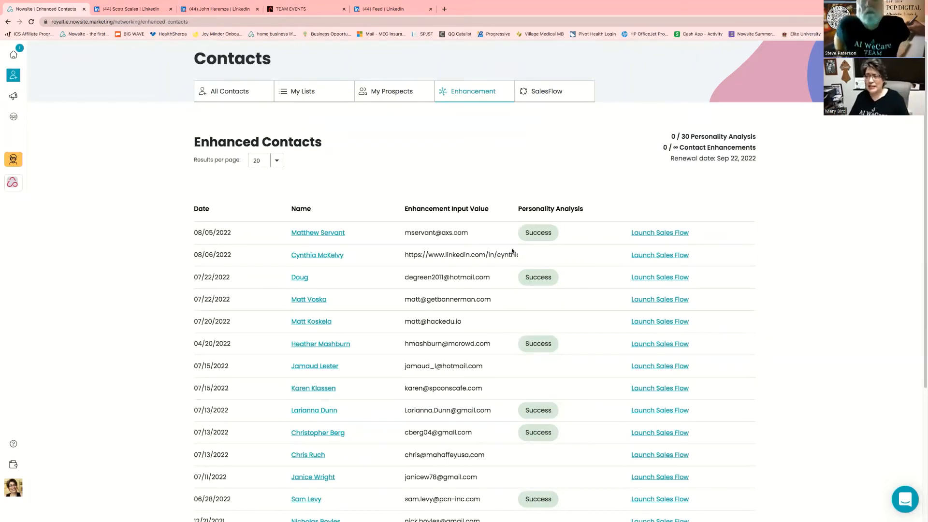
click(300, 233)
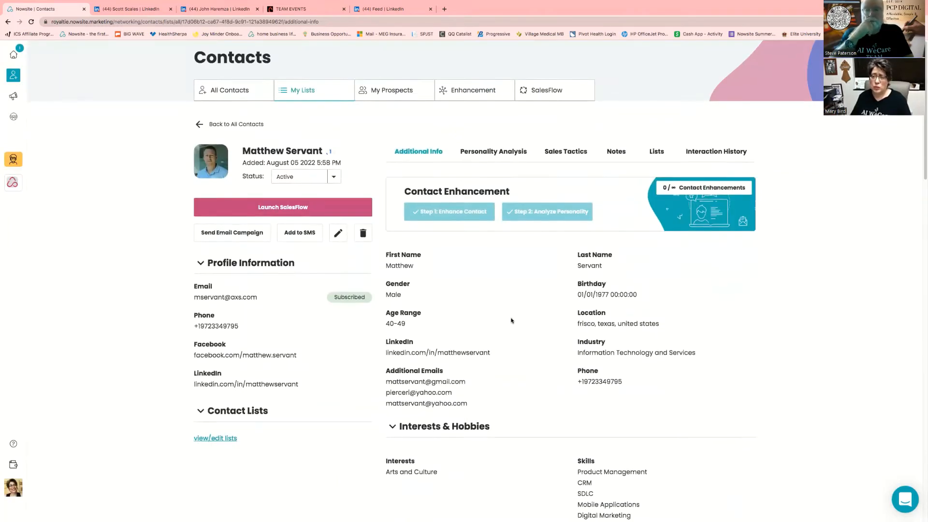
scroll(509, 324, down, 3)
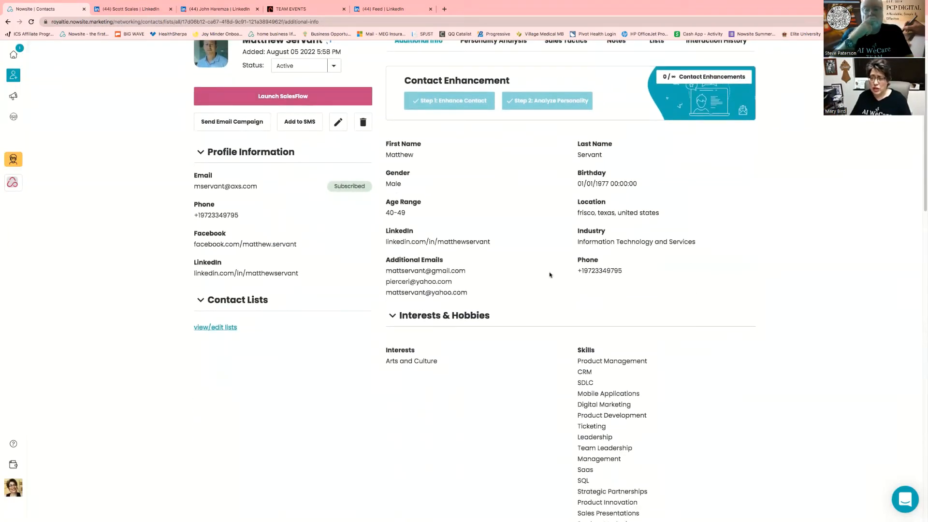
scroll(532, 370, down, 1)
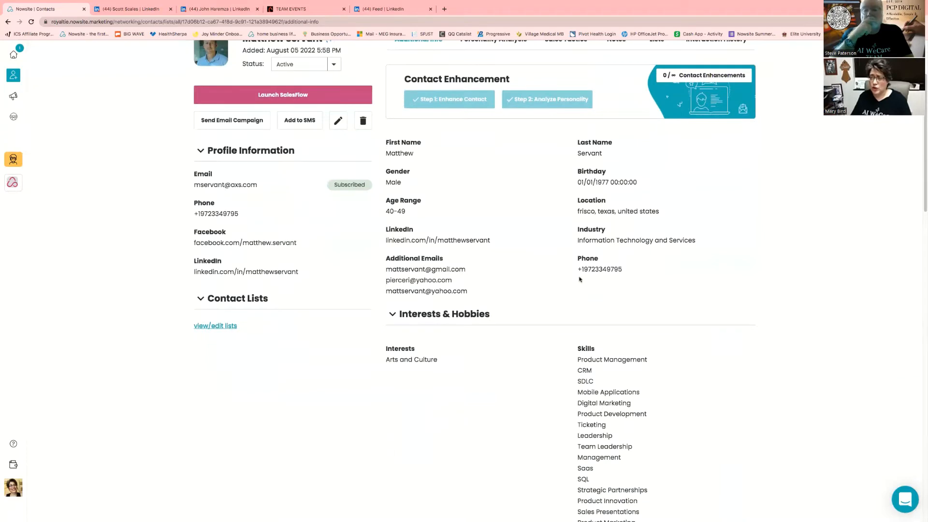
scroll(493, 338, down, 2)
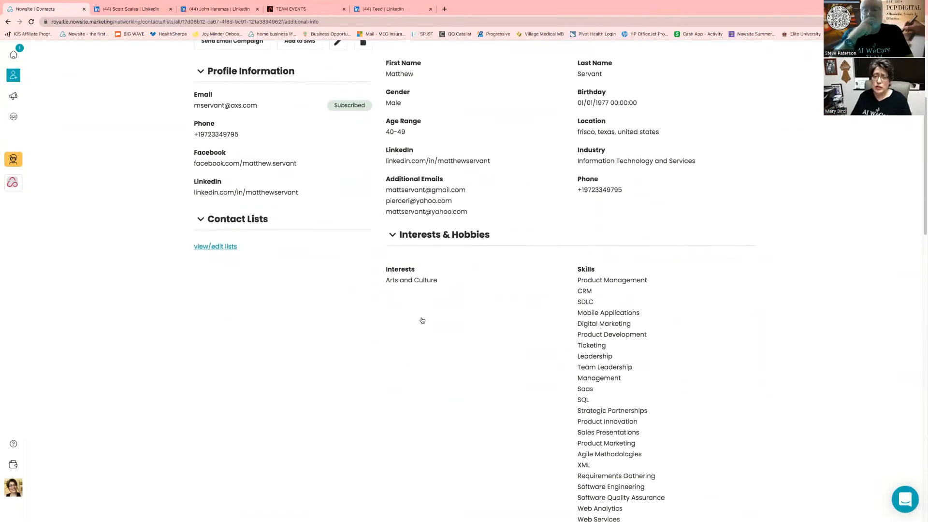
scroll(589, 338, down, 10)
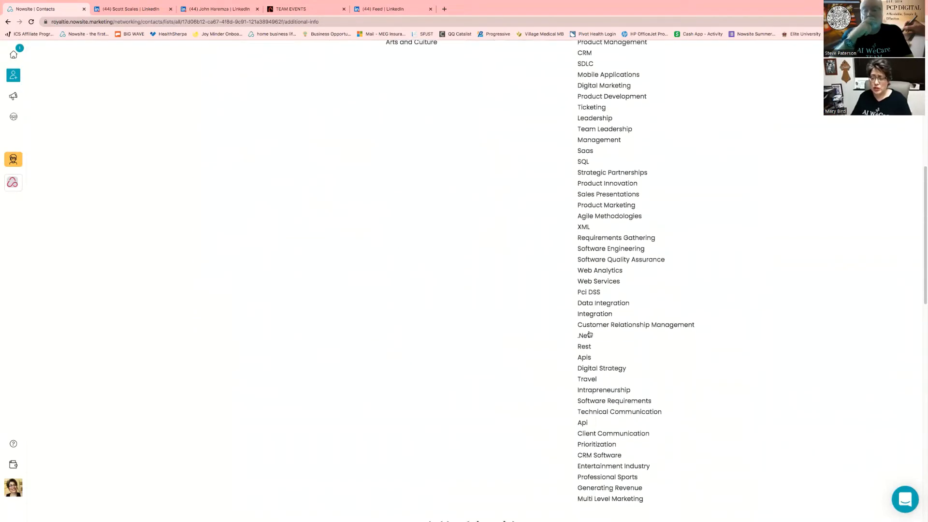
scroll(590, 334, down, 1)
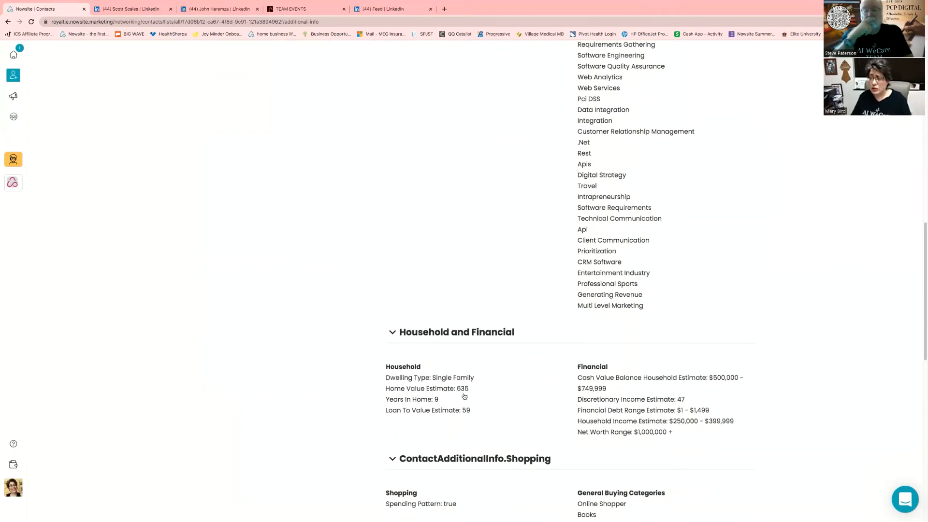
scroll(489, 394, down, 1)
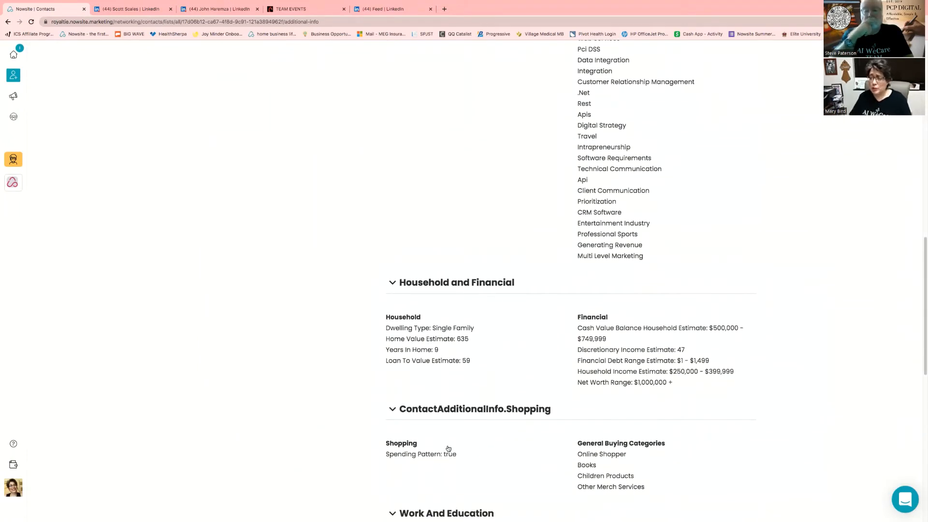
scroll(514, 441, down, 1)
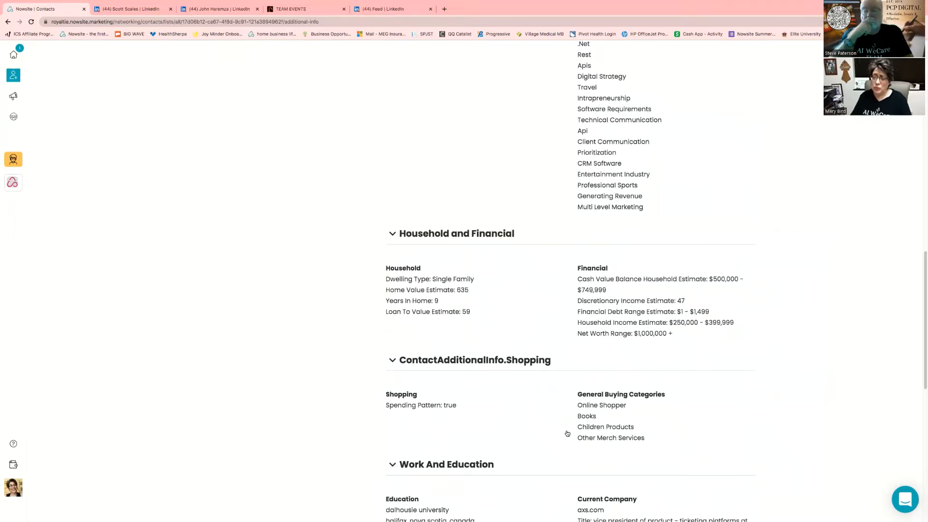
scroll(568, 310, up, 6)
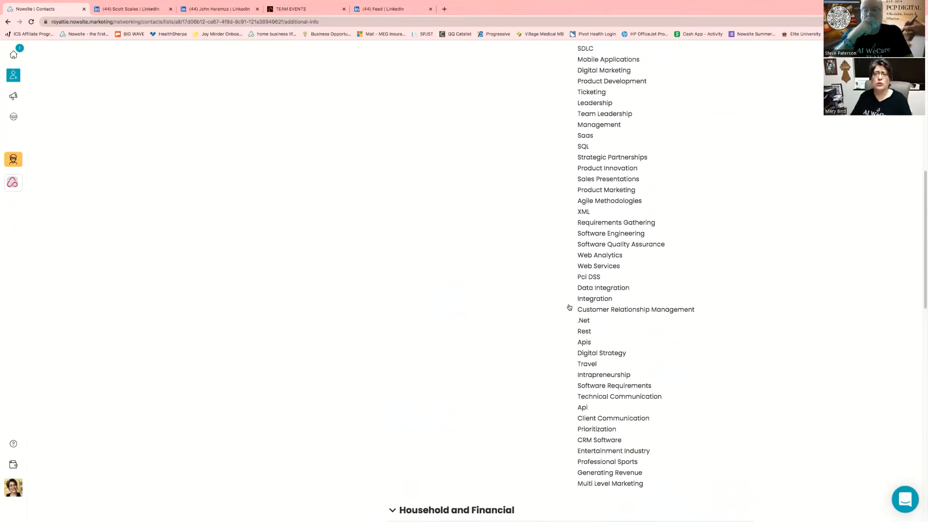
scroll(569, 308, up, 9)
scroll(569, 304, down, 9)
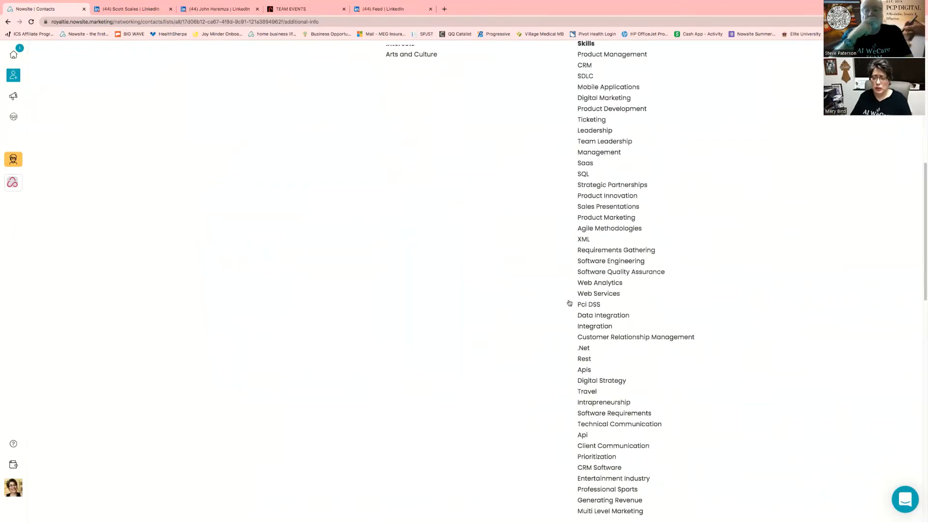
scroll(570, 303, down, 12)
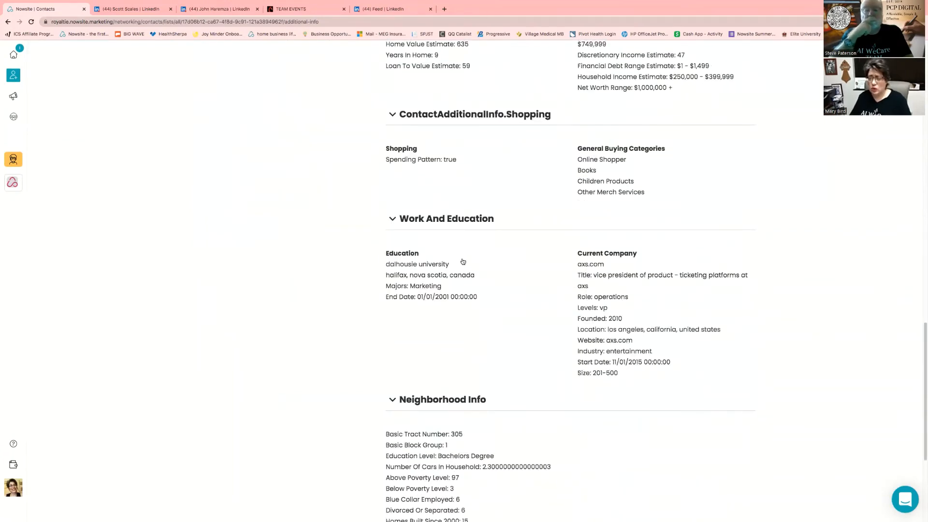
scroll(530, 419, down, 3)
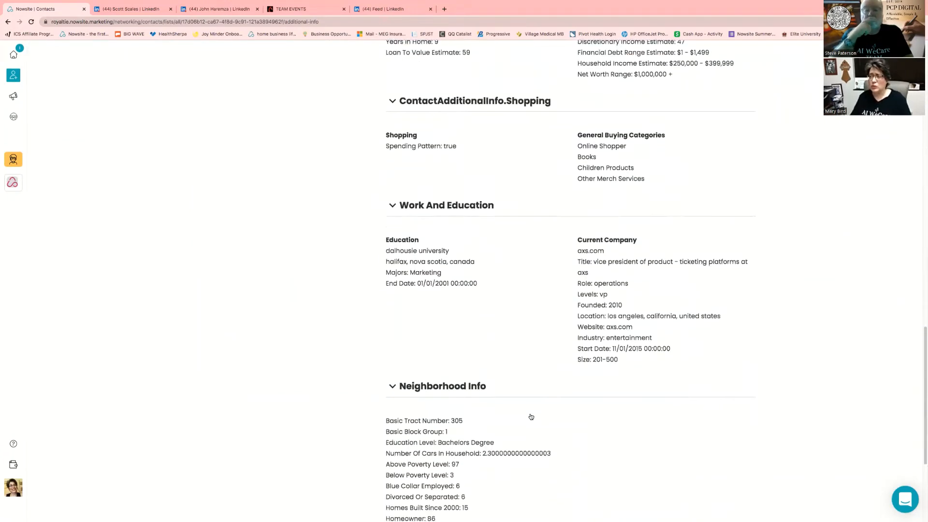
scroll(531, 415, down, 2)
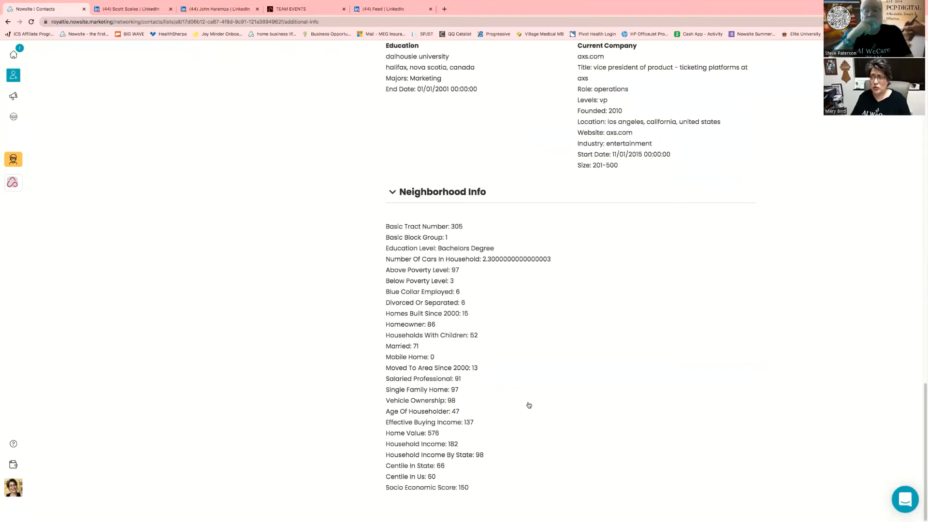
scroll(529, 392, up, 1)
scroll(529, 391, up, 3)
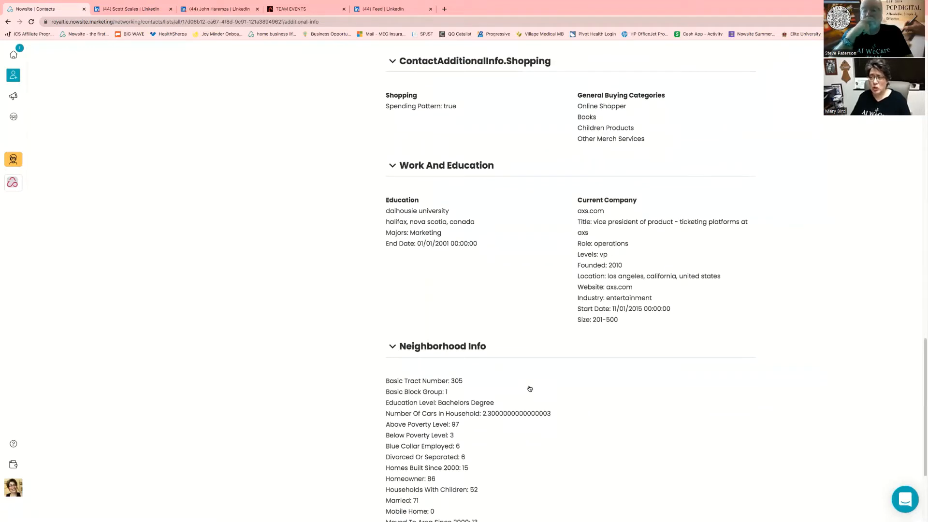
scroll(530, 389, up, 2)
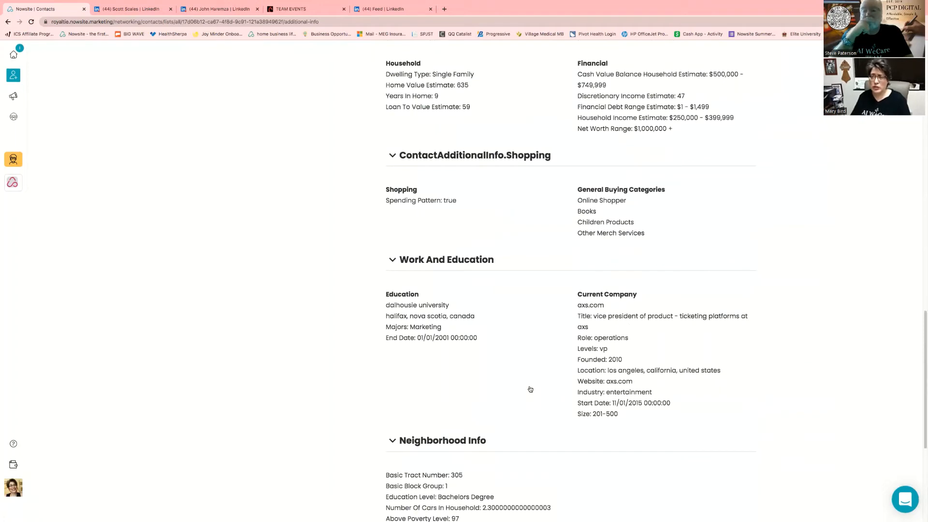
scroll(530, 390, up, 3)
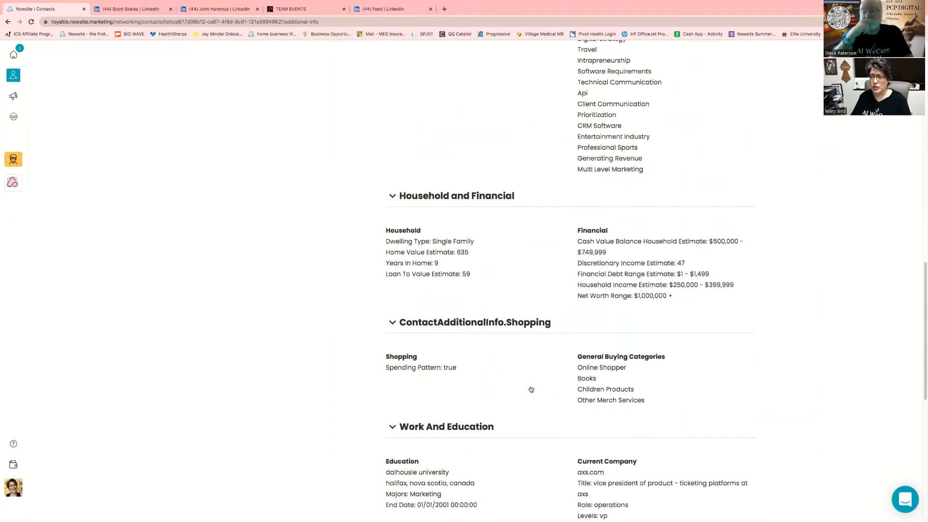
scroll(531, 390, up, 7)
scroll(532, 388, up, 8)
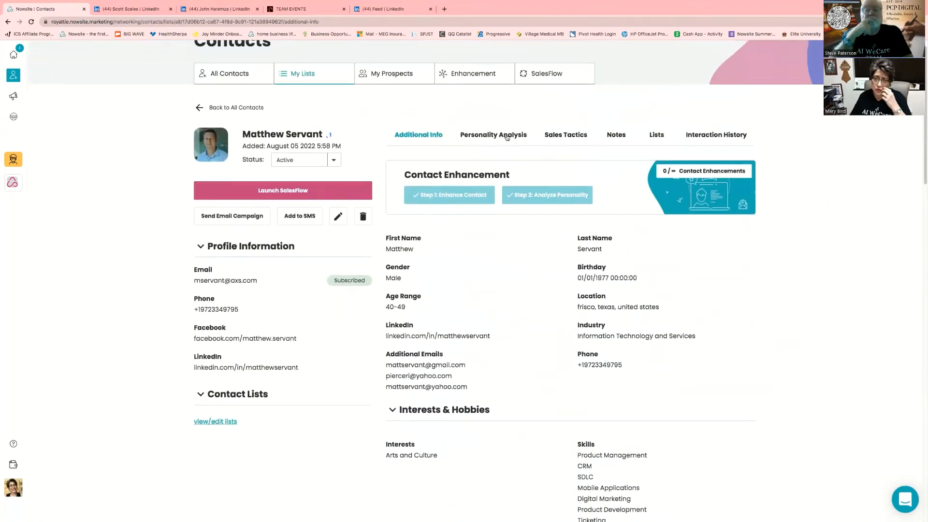
Read through the Personality Analysis tab, then switch to the Sales Tactics tab
click(507, 137)
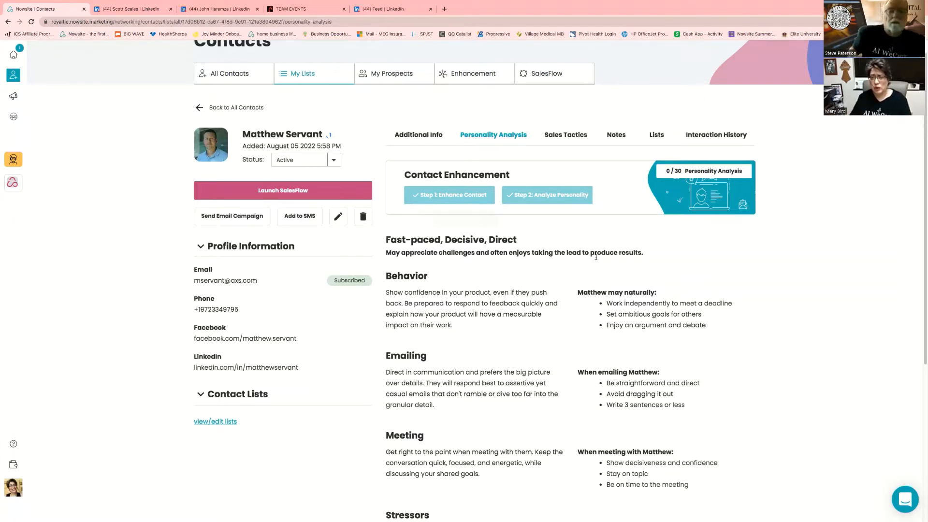
scroll(566, 321, down, 1)
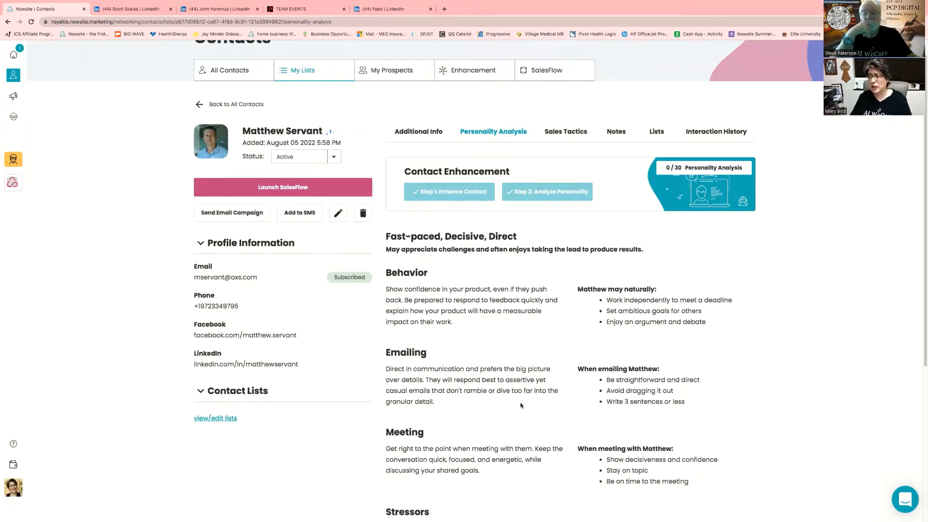
scroll(522, 405, down, 2)
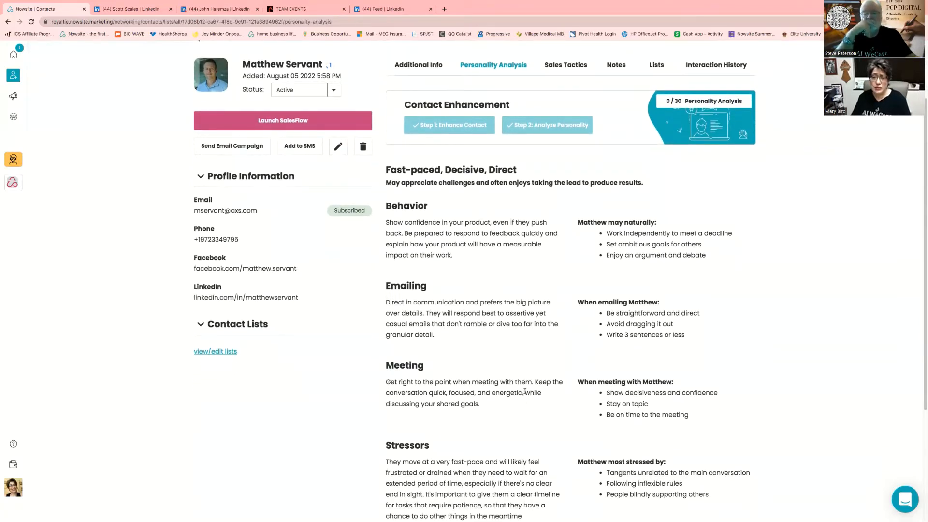
scroll(508, 385, down, 3)
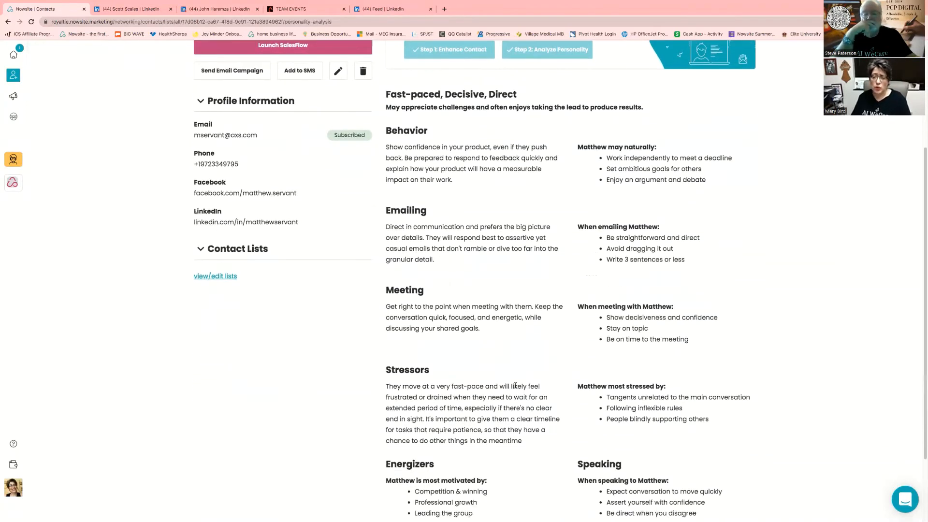
scroll(521, 401, down, 3)
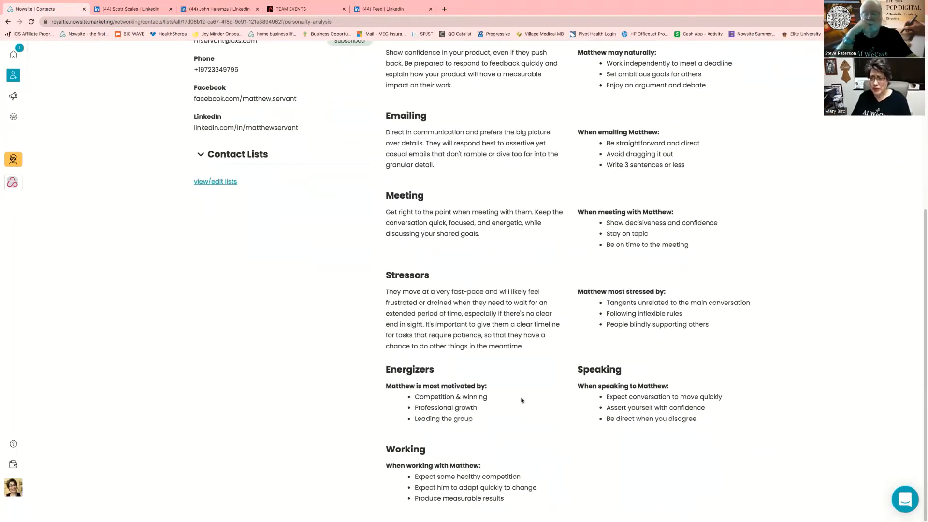
scroll(523, 394, up, 5)
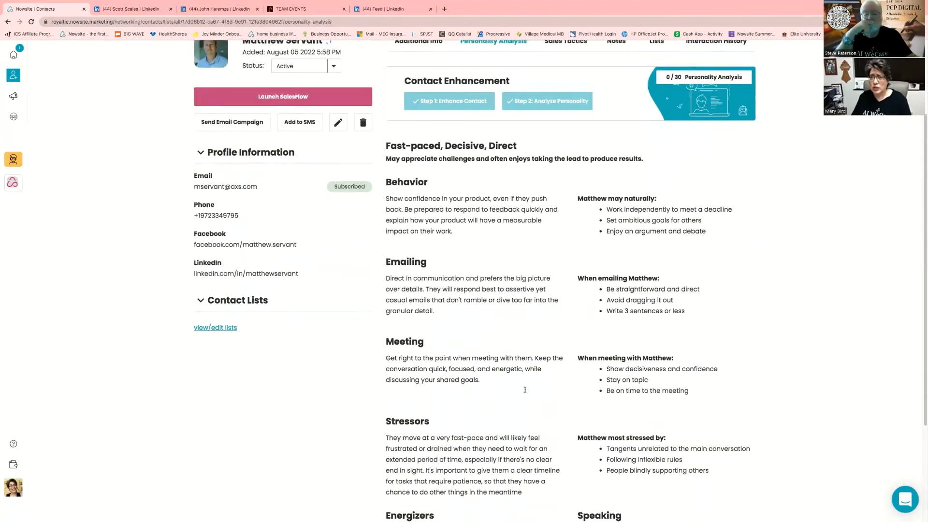
scroll(525, 390, up, 4)
click(559, 153)
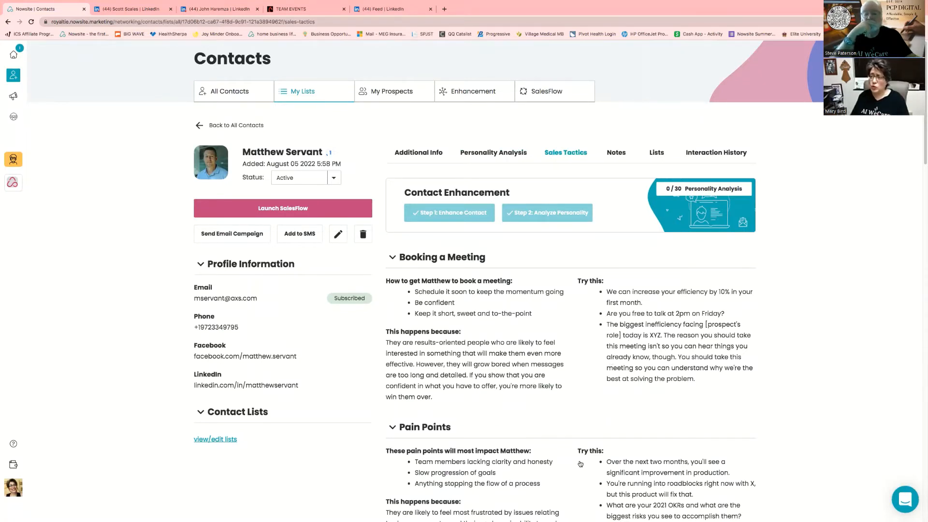
Read through the Booking a Meeting and Pain Points tactics, then switch to the Notes tab
scroll(582, 461, down, 2)
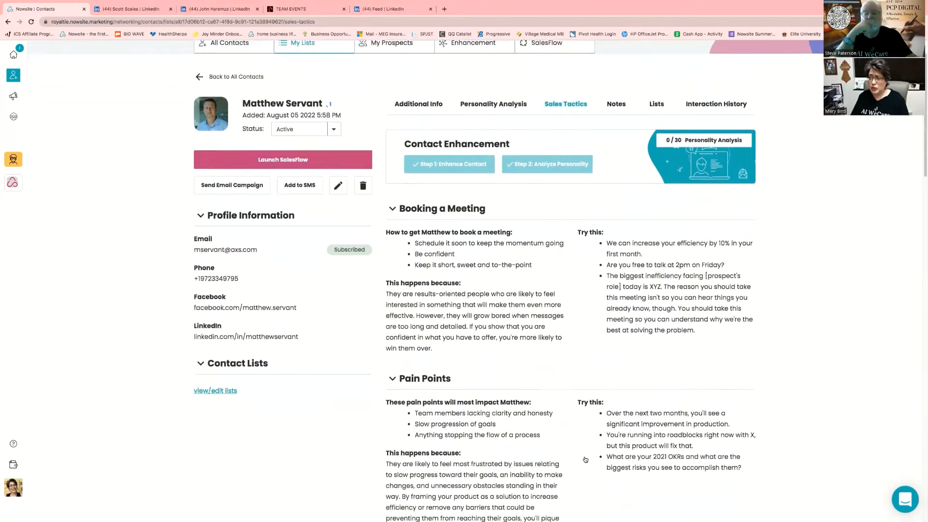
scroll(585, 459, down, 1)
scroll(587, 456, down, 1)
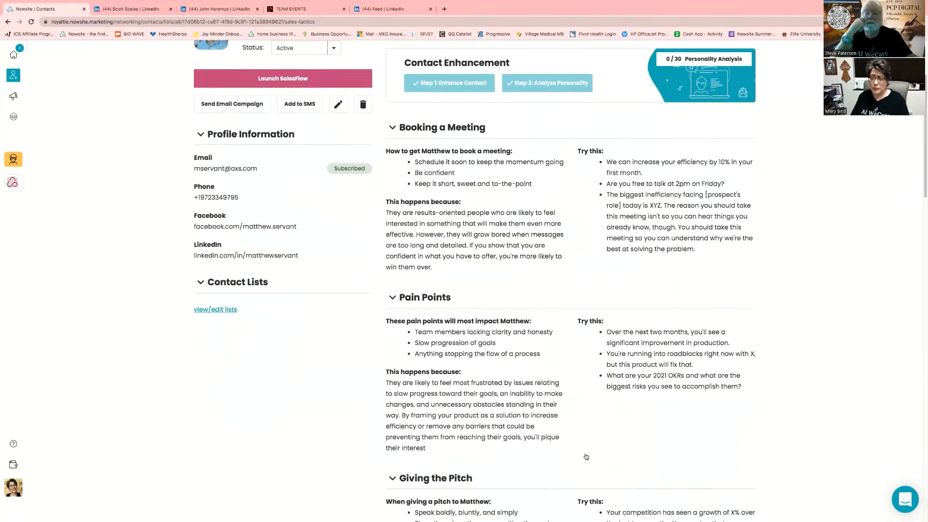
scroll(586, 457, down, 2)
scroll(586, 457, down, 2)
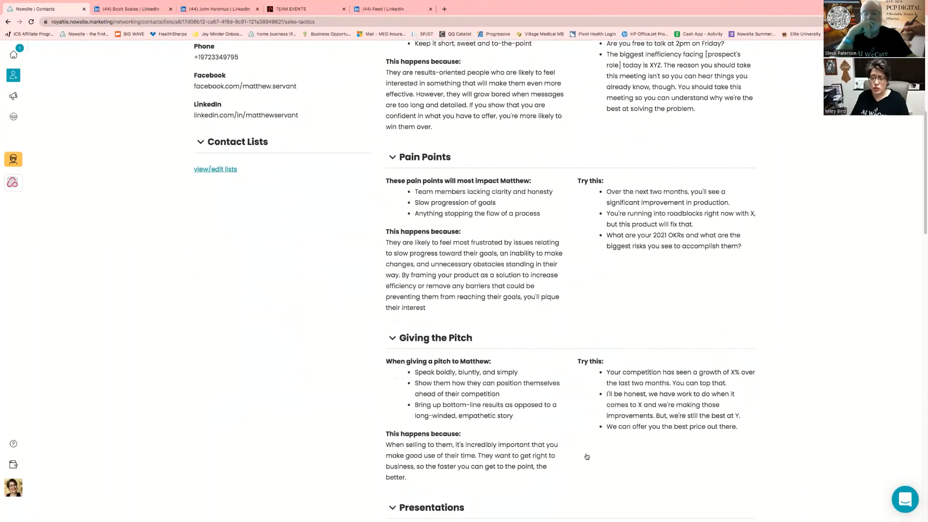
scroll(586, 457, down, 5)
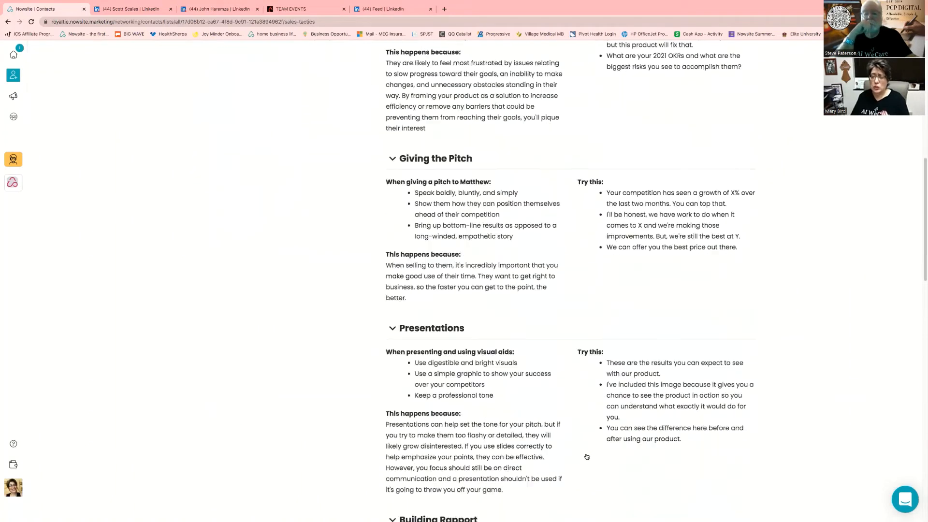
scroll(586, 457, down, 4)
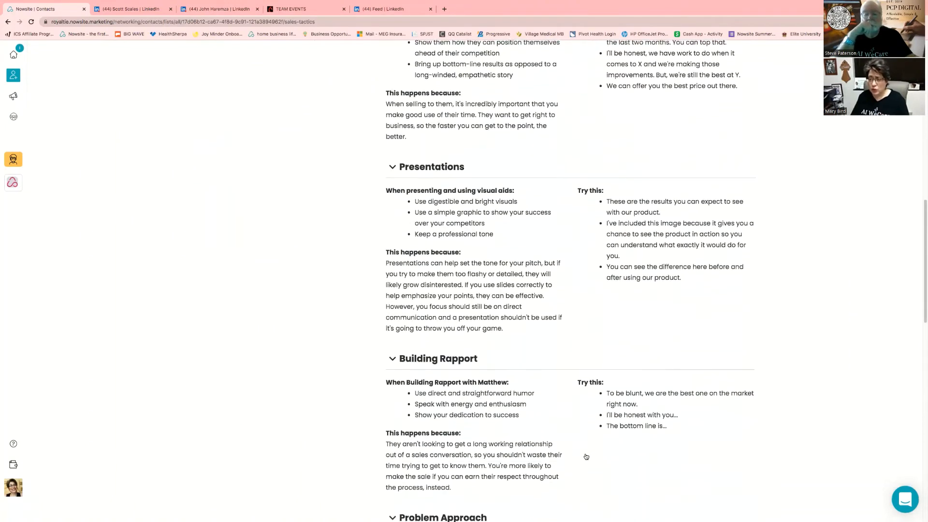
scroll(586, 457, down, 3)
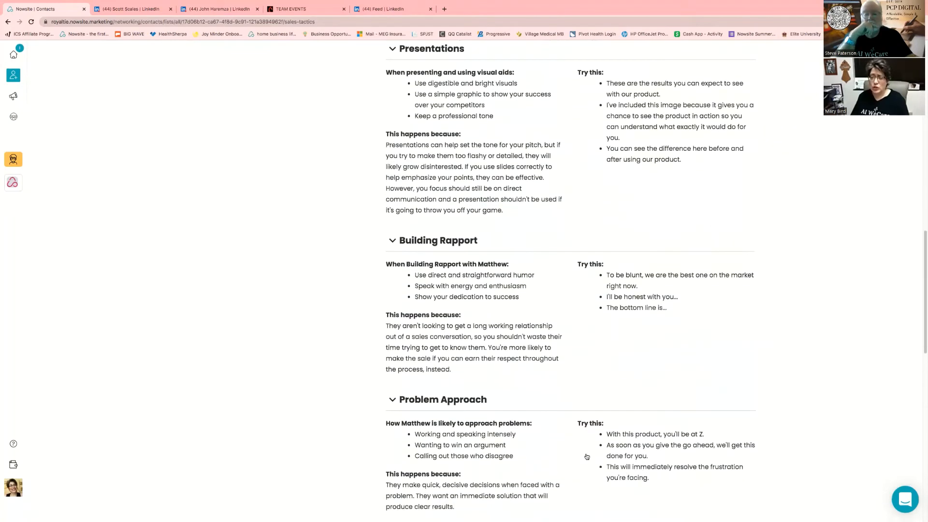
scroll(587, 457, down, 4)
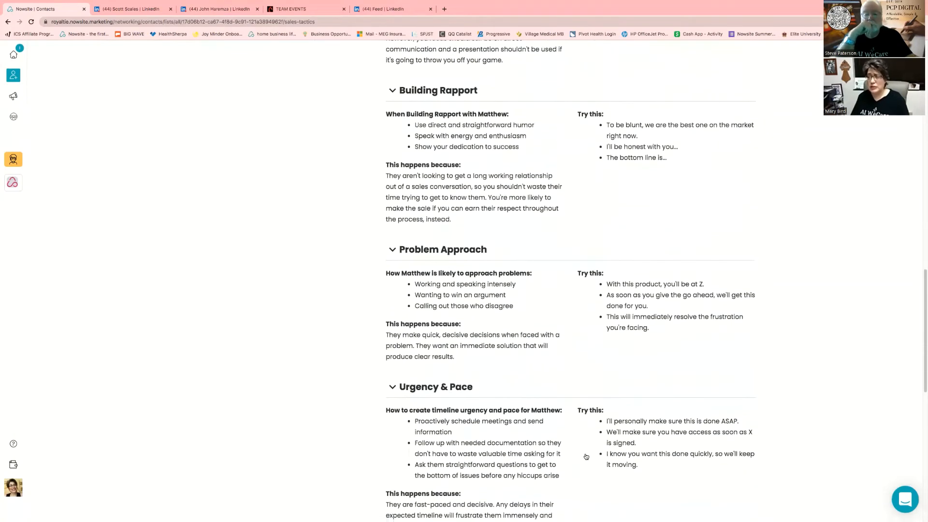
scroll(586, 457, down, 3)
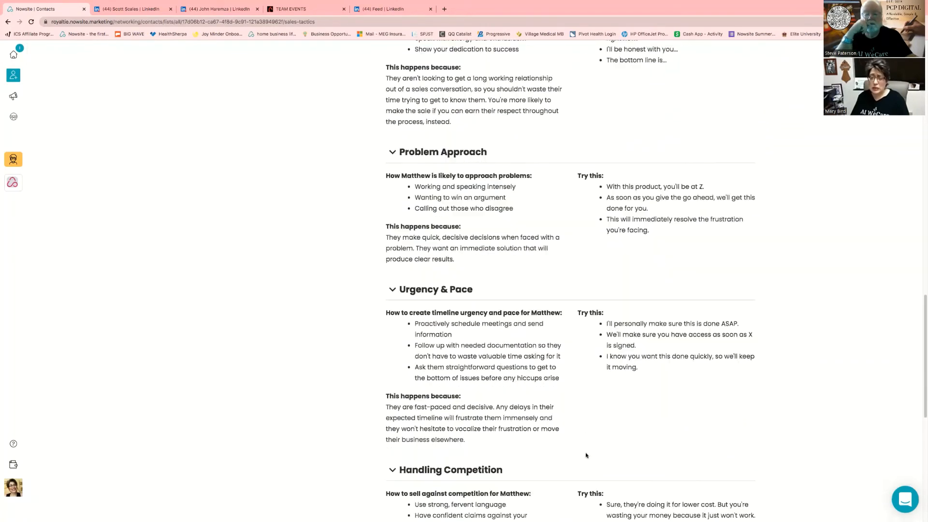
scroll(586, 456, down, 3)
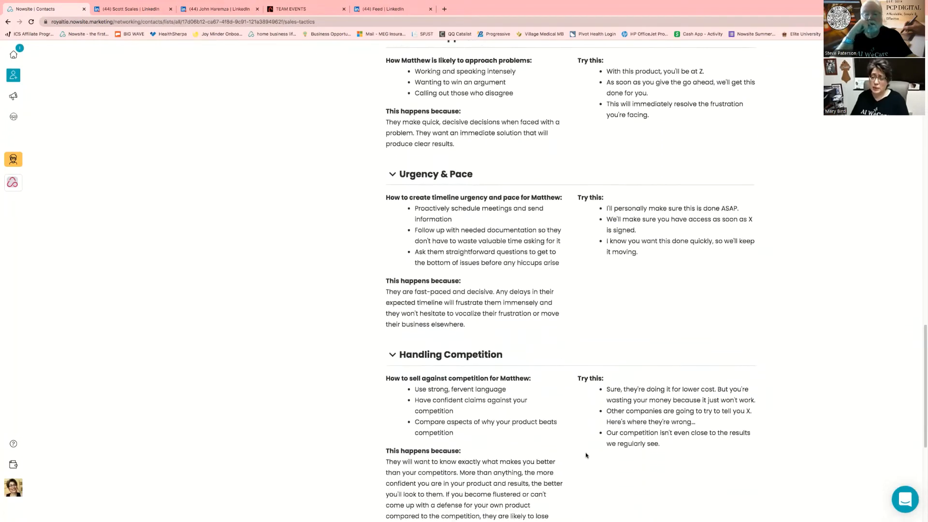
scroll(587, 455, down, 3)
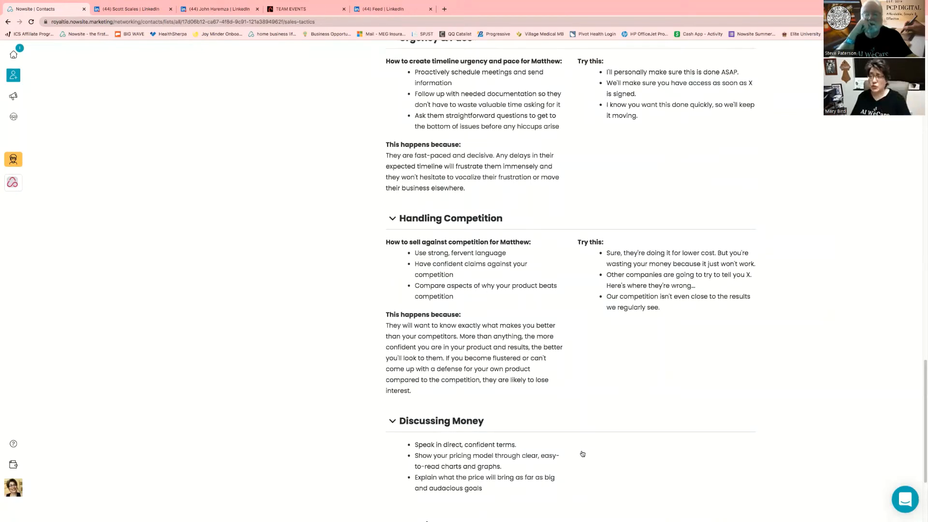
scroll(585, 430, up, 20)
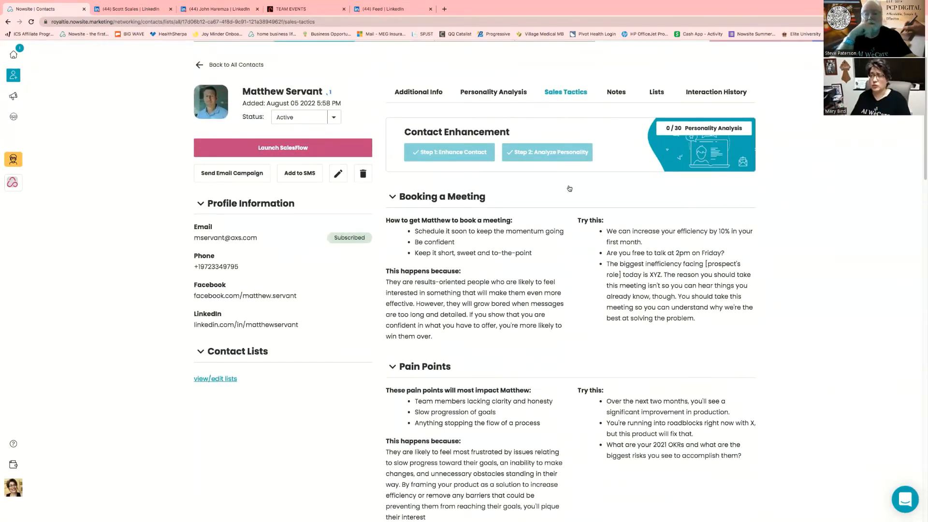
click(619, 93)
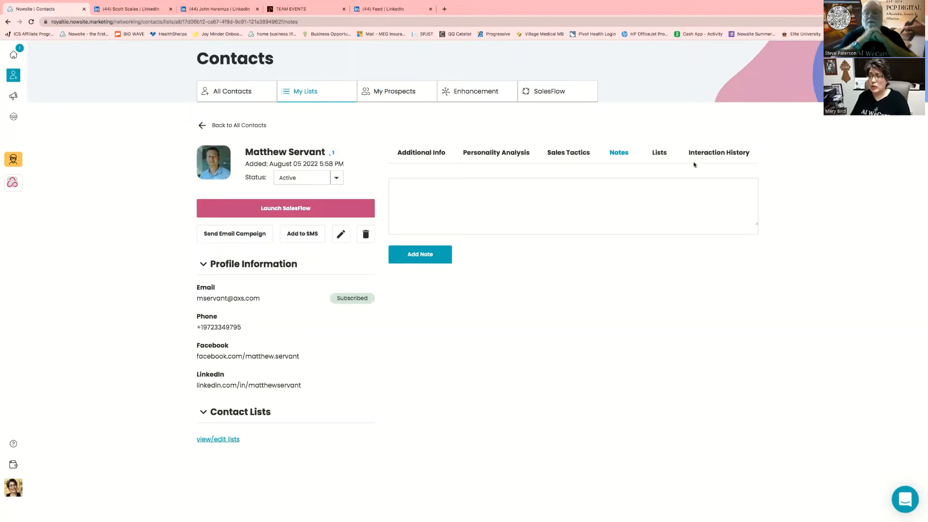
Show the contact's Lists tab, then its Interaction History with the Aug 5, 2022 entries
click(660, 153)
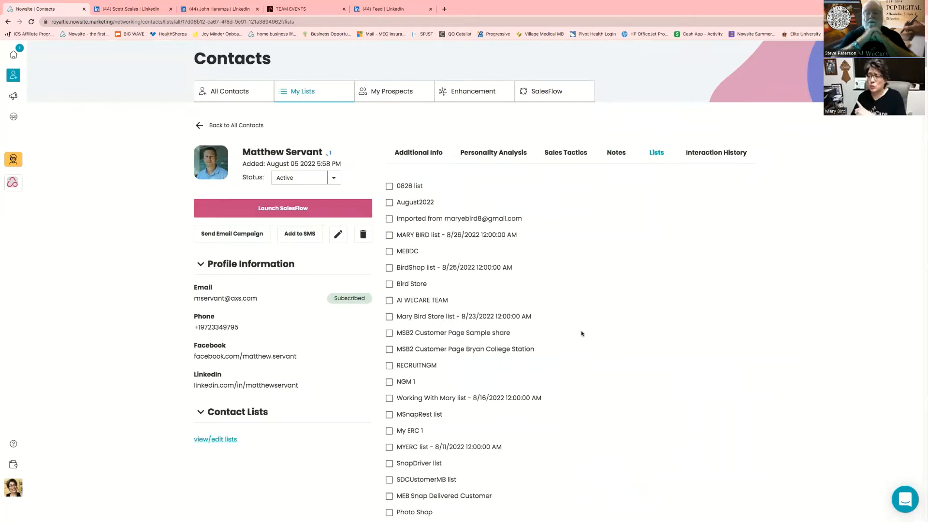
click(737, 155)
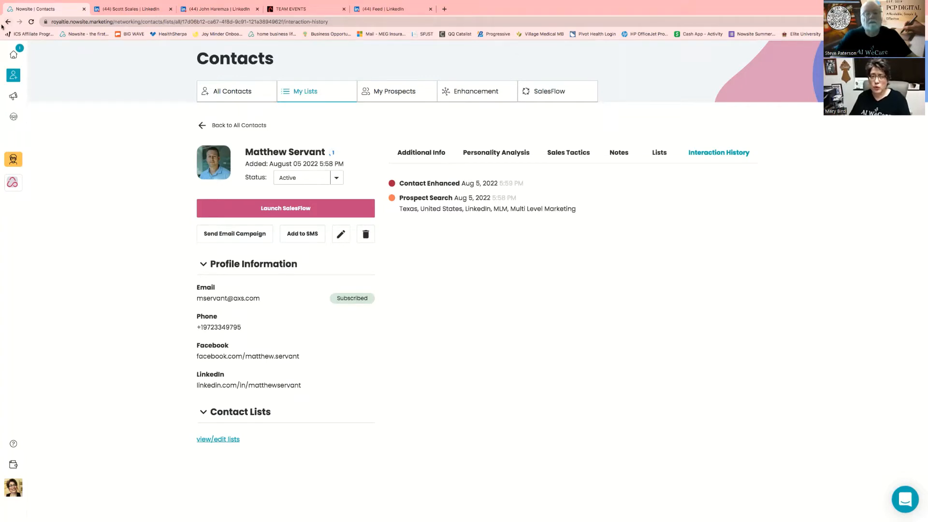
Open the Marketing section's websites list from the left sidebar
click(13, 97)
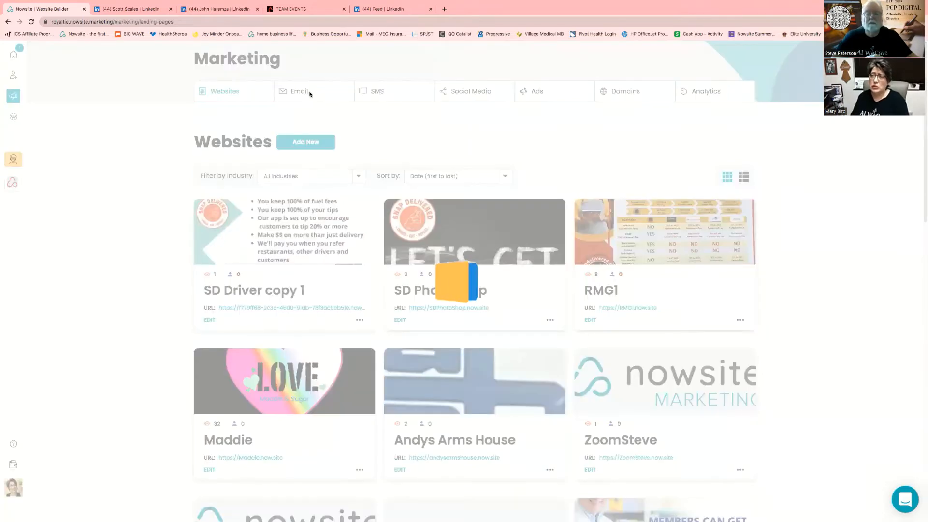
click(310, 93)
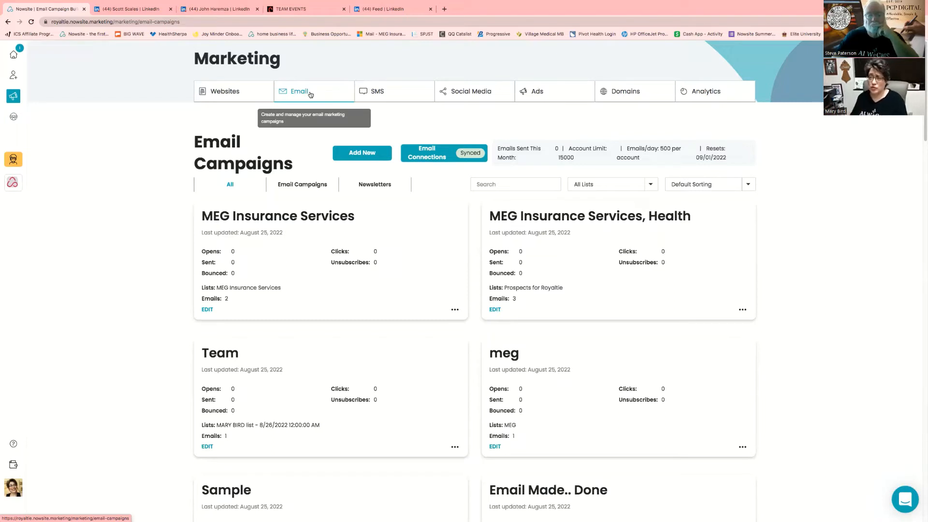
click(388, 95)
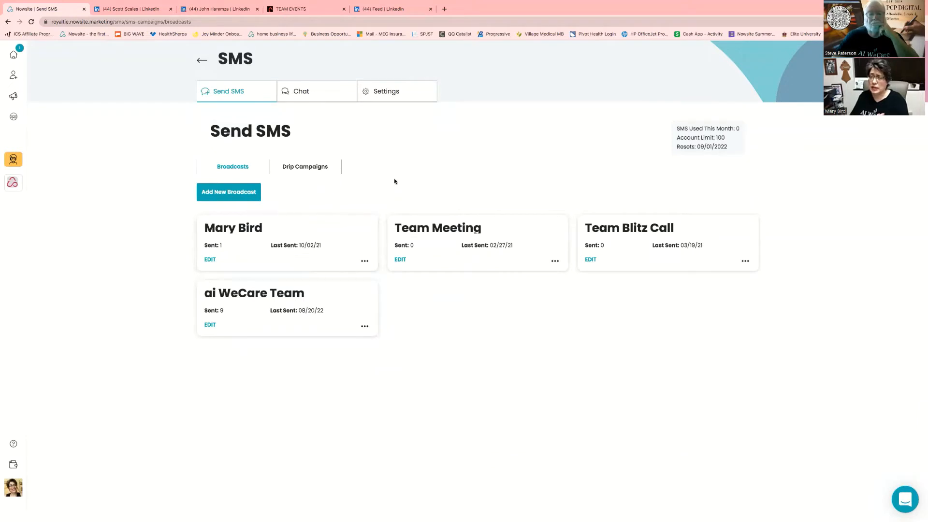
click(386, 91)
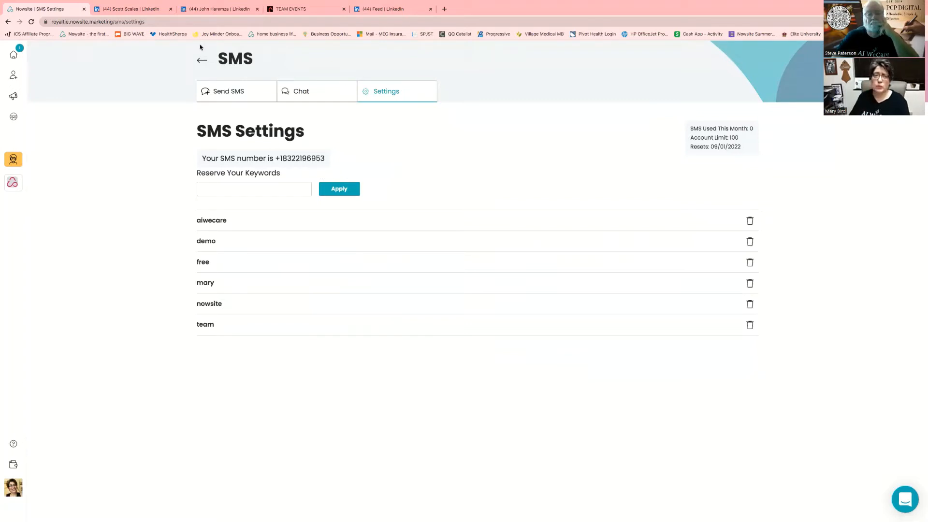
click(202, 60)
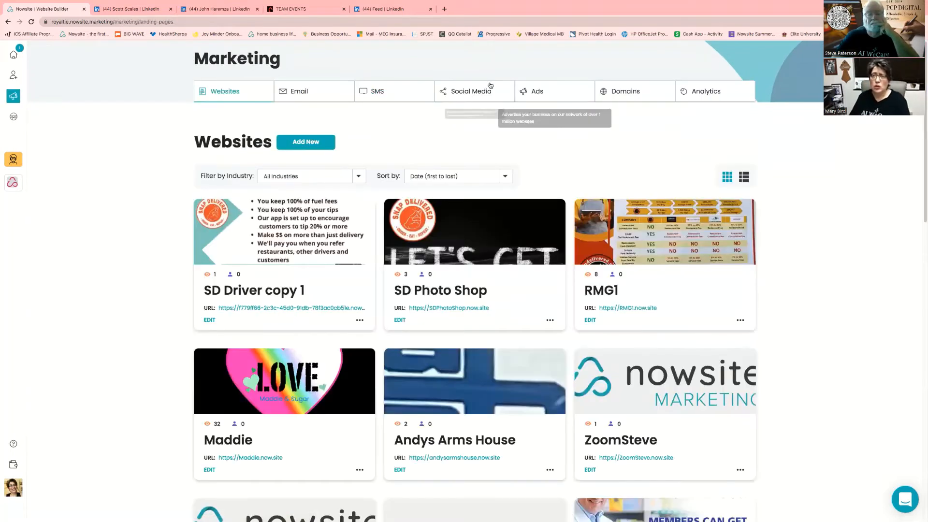
Open the Social Media page under Marketing, showing the 'Working With Mary' suggested post and quote images
click(489, 91)
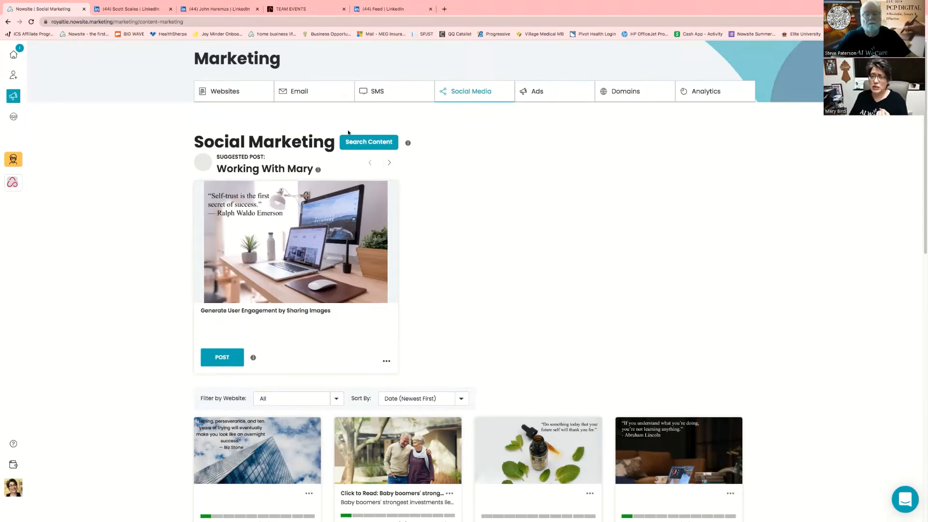
click(368, 143)
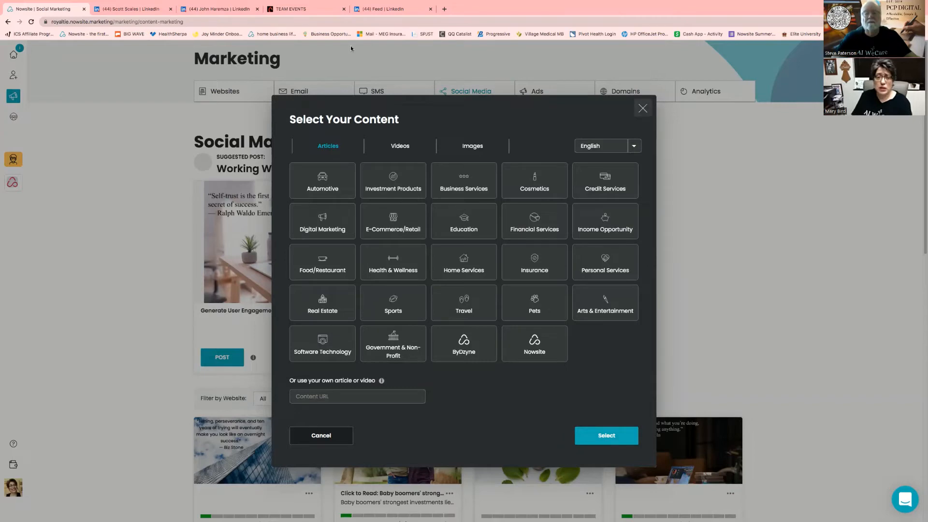
click(643, 108)
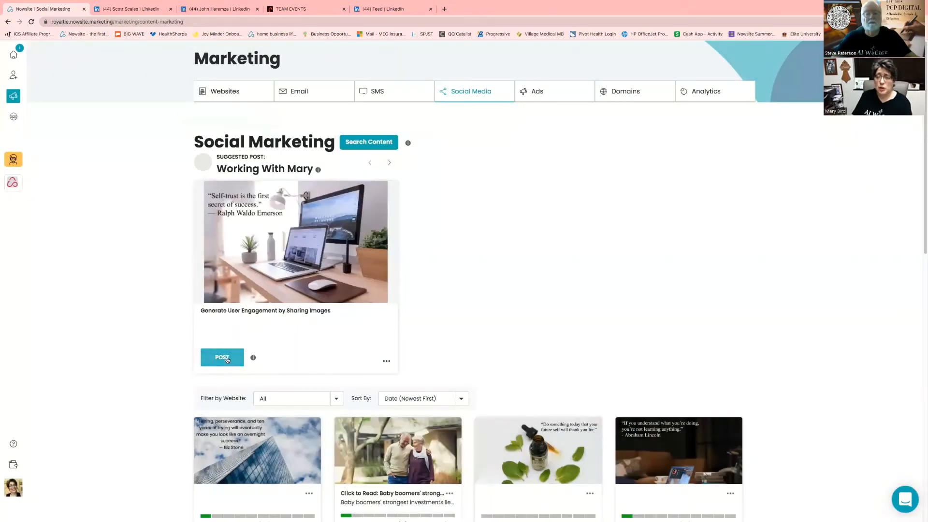
Post the suggested self-trust quote, adding it to the website's blog, and confirm
click(226, 359)
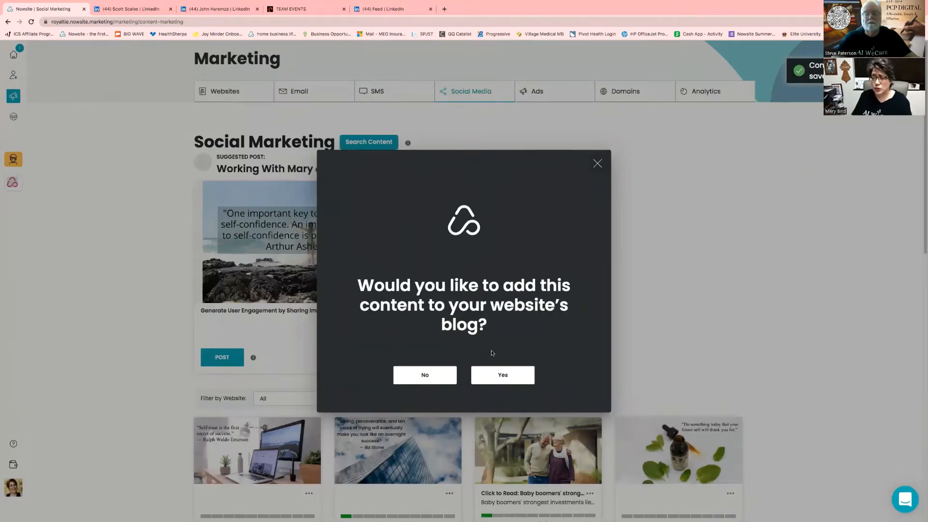
click(494, 375)
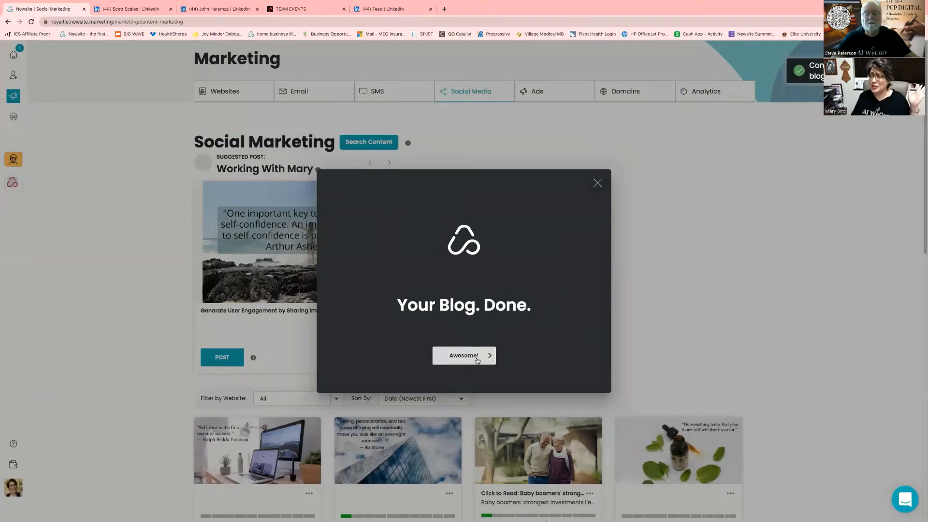
click(476, 358)
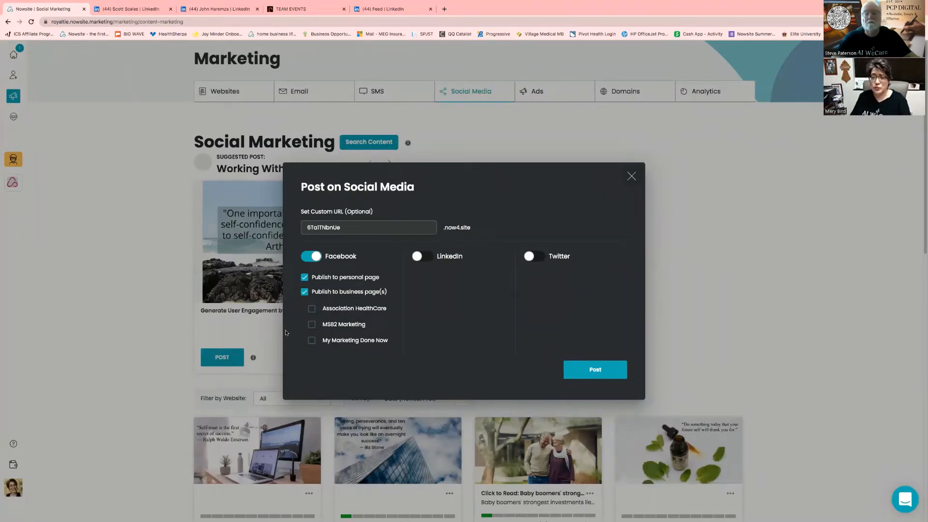
Select the Association HealthCare, MSB2 Marketing and My Marketing Done Now Facebook pages
click(313, 310)
click(312, 324)
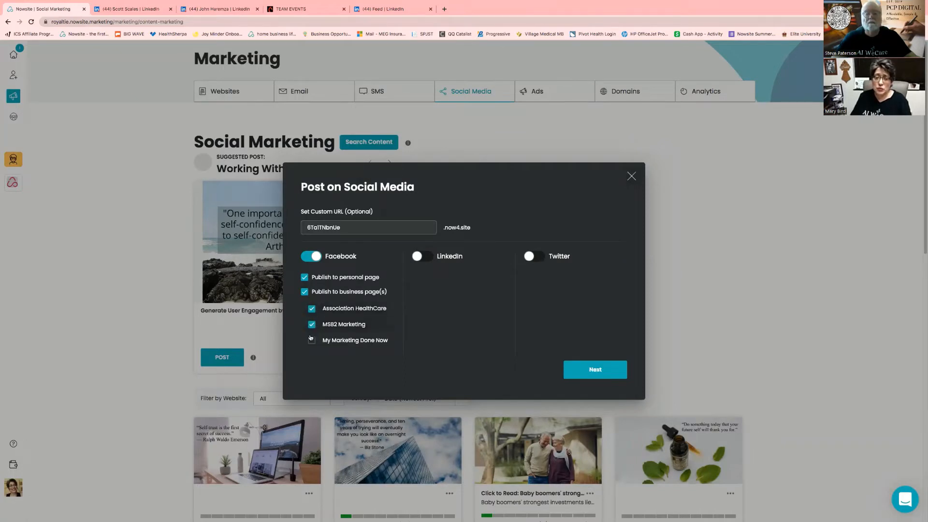
click(313, 340)
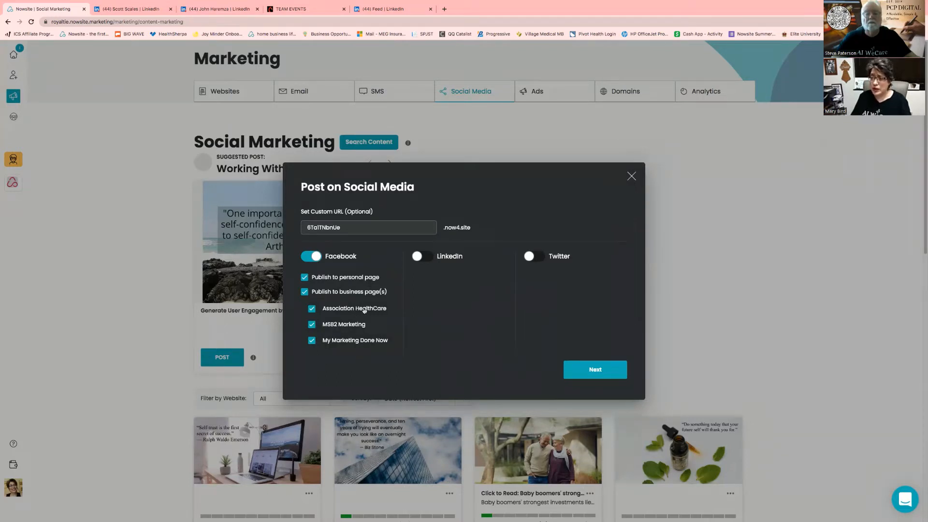
click(586, 368)
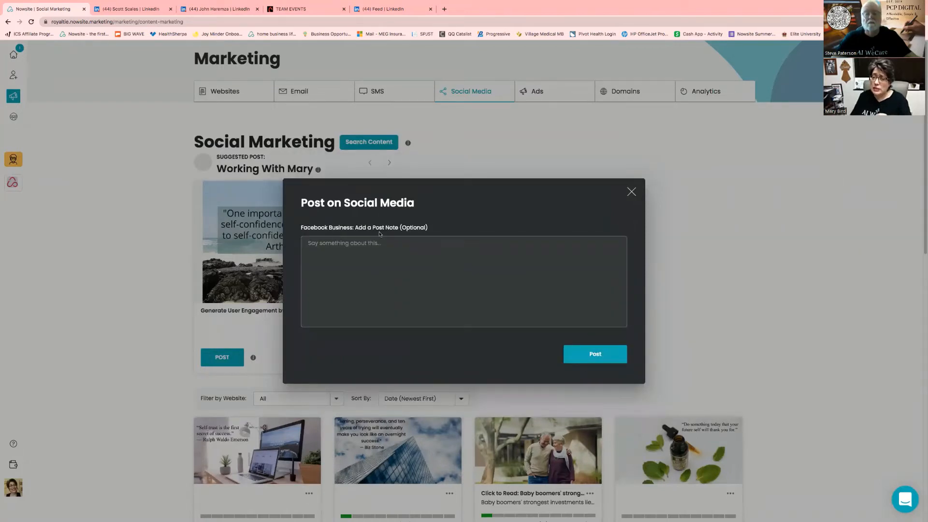
Add the note 'How was your week in Marketing... Need help? Message Me' and post
click(380, 252)
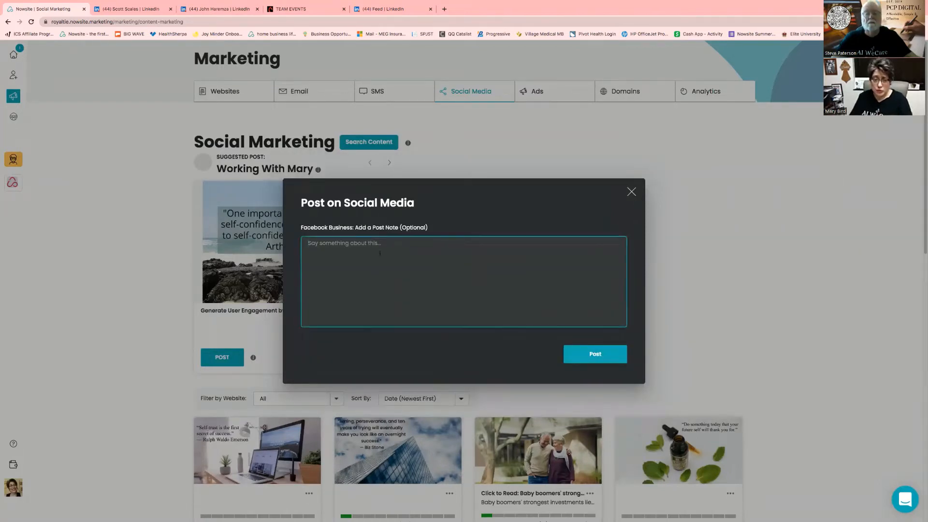
text(How was yo)
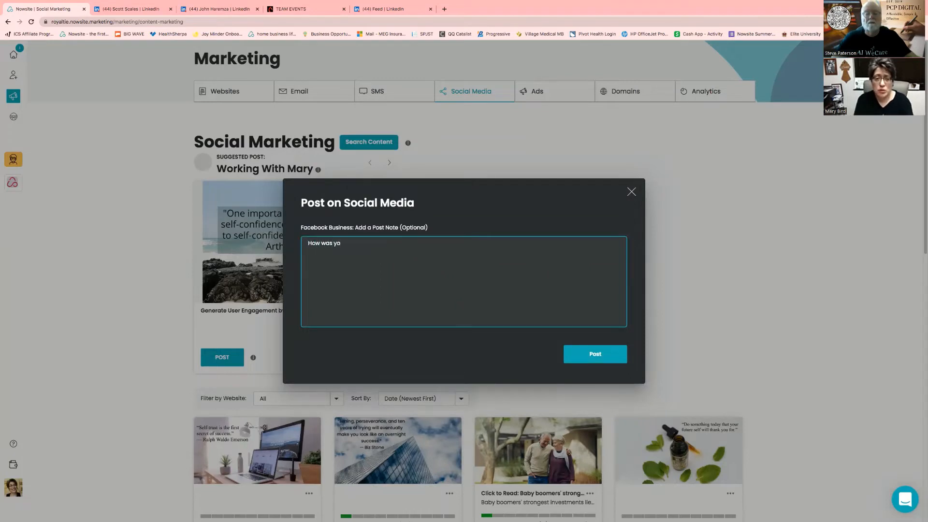
text(ur week in Marketing...)
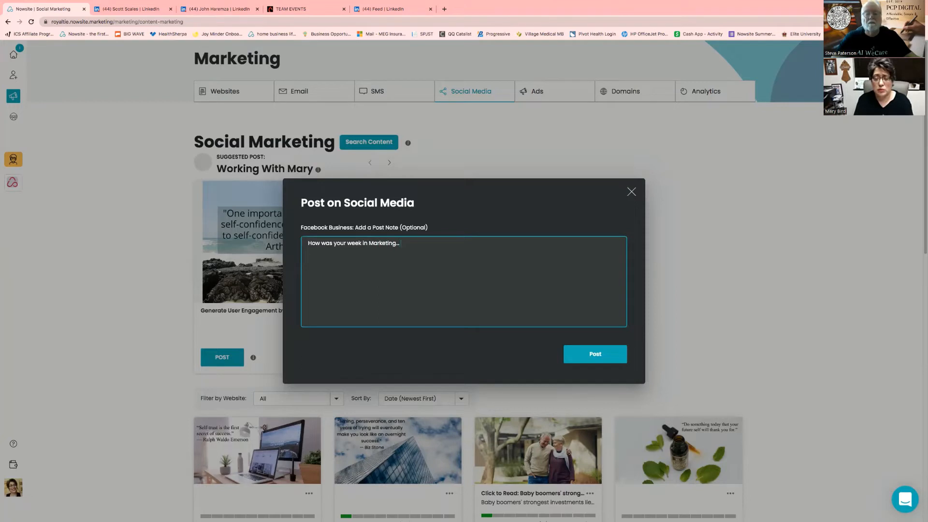
text( Need hel)
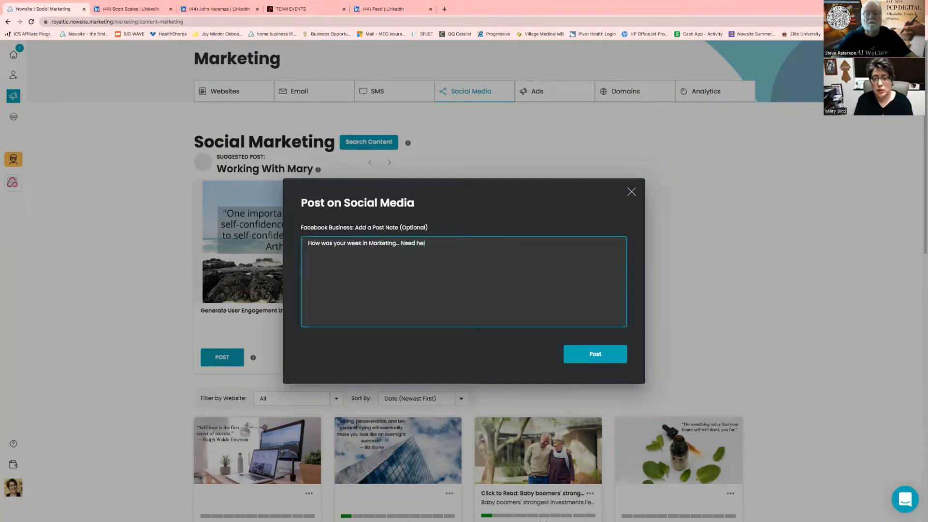
text(op)
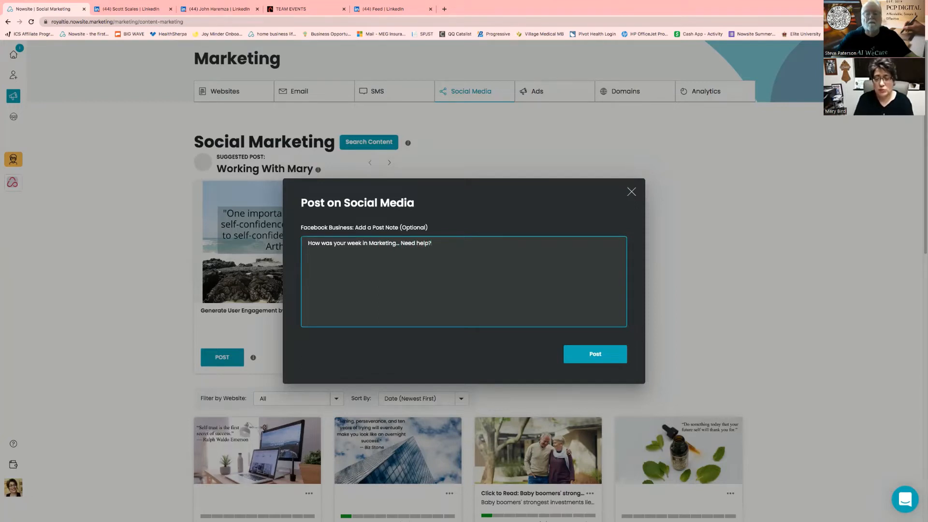
text(? Message Me)
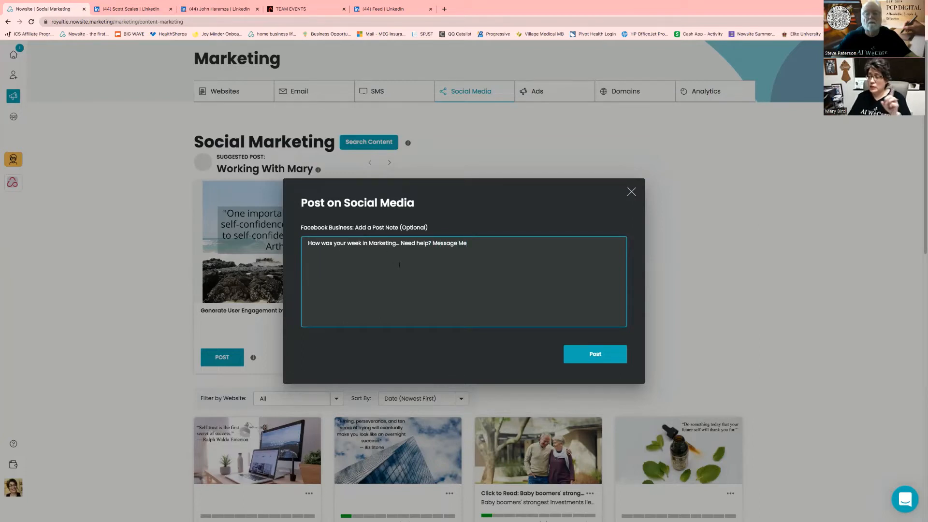
click(598, 356)
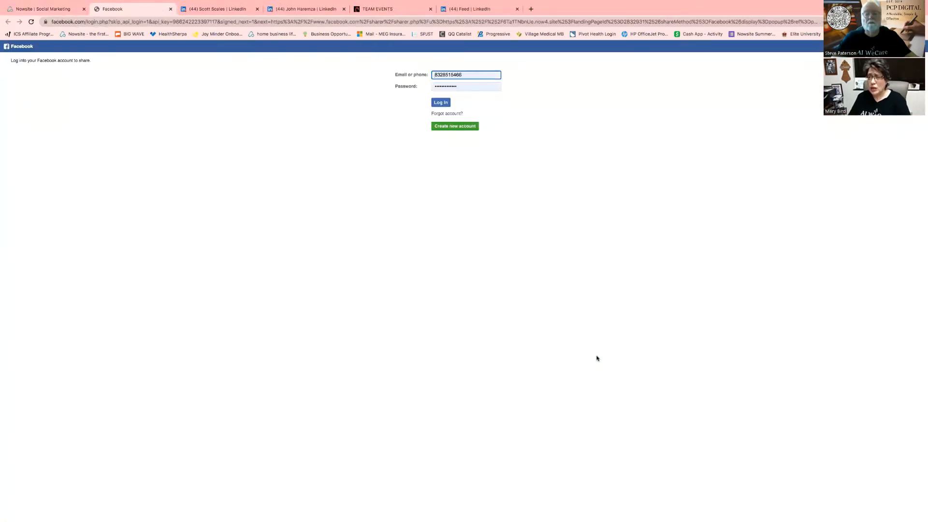
Share to Facebook Feed and Story with caption 'Hope everyones week was great! Have a great weekend'
click(440, 102)
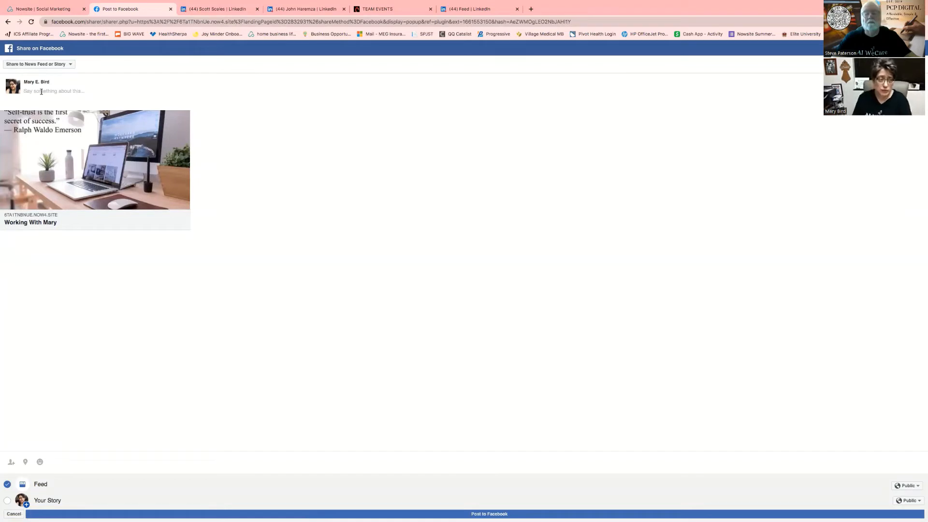
text(Hope e)
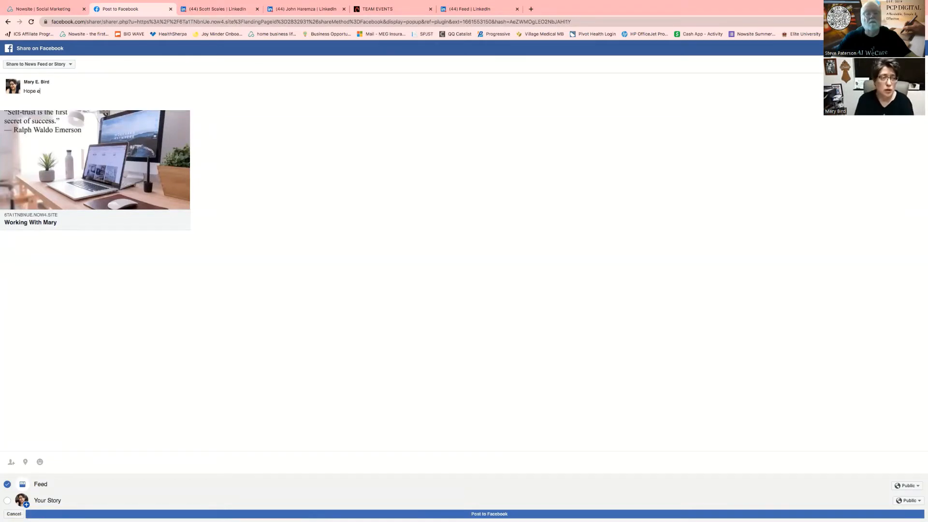
text(beveryones week w)
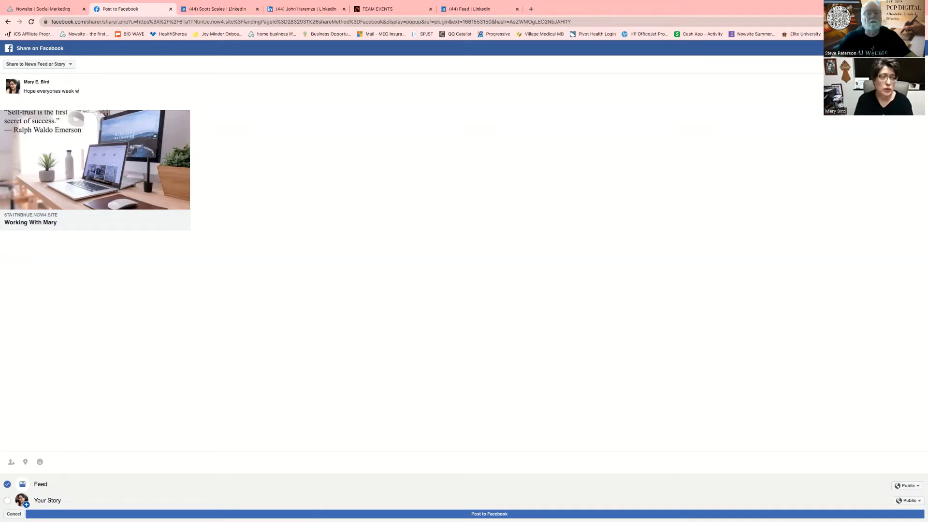
text(as great)
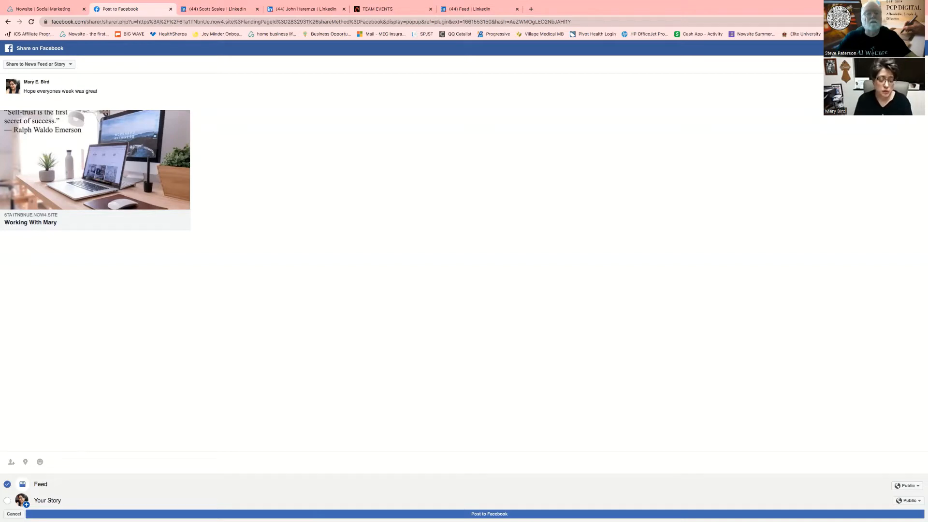
text(! Have)
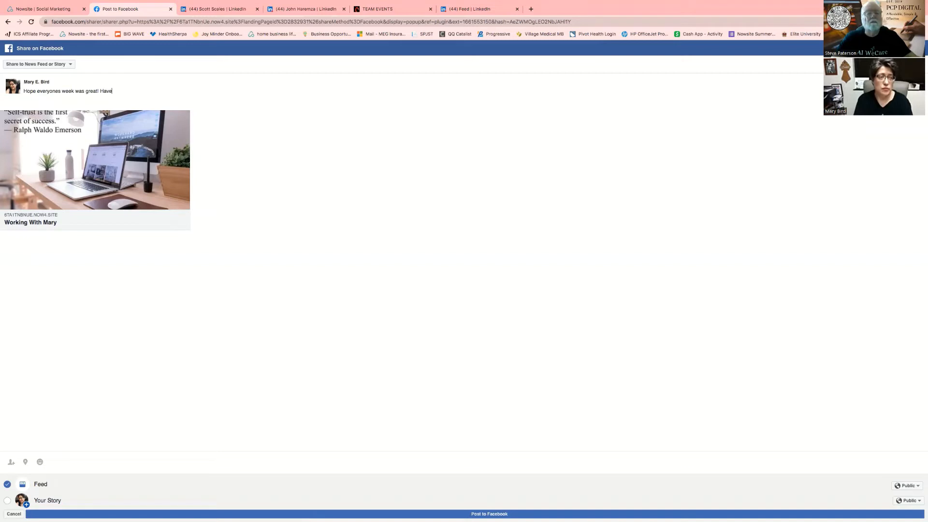
text( a great weekend)
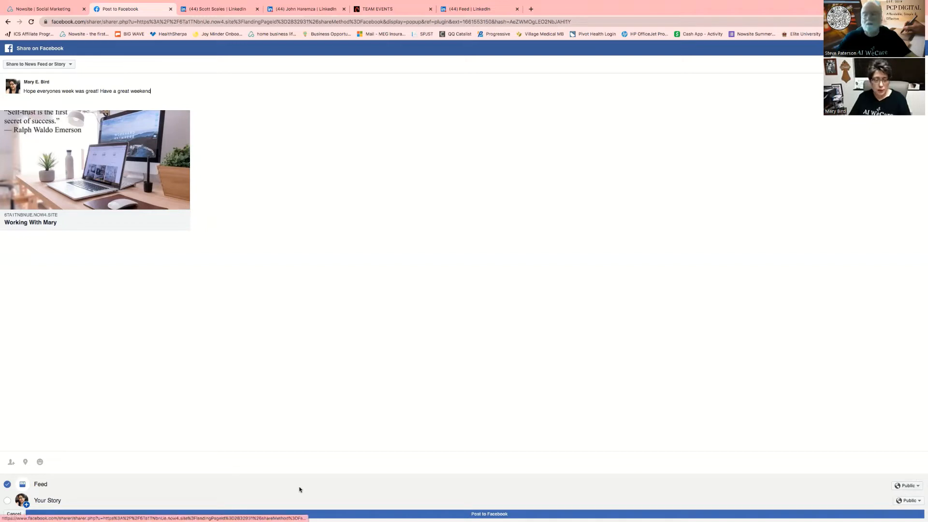
click(8, 500)
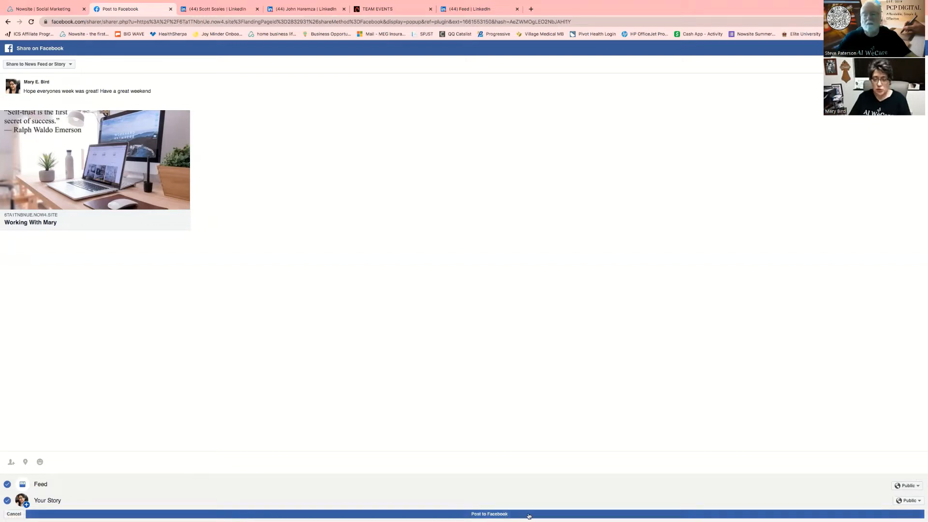
click(471, 516)
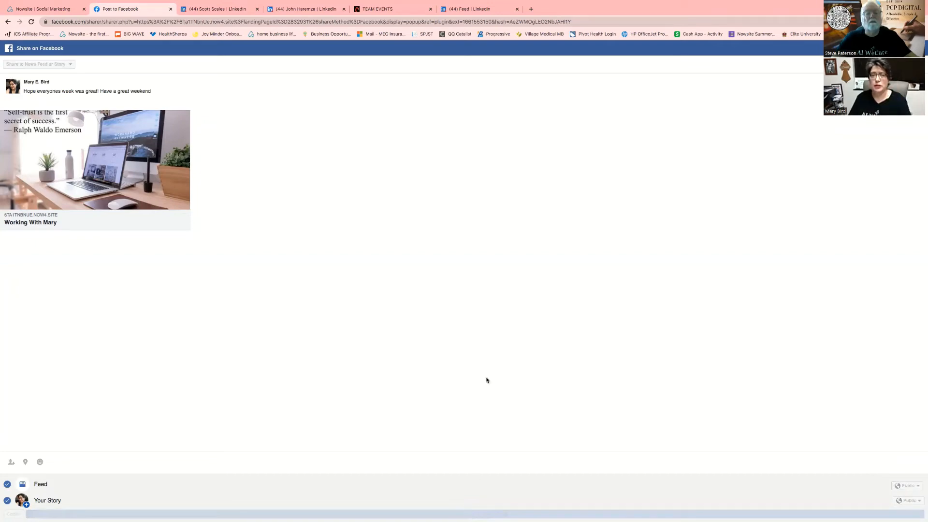
click(51, 8)
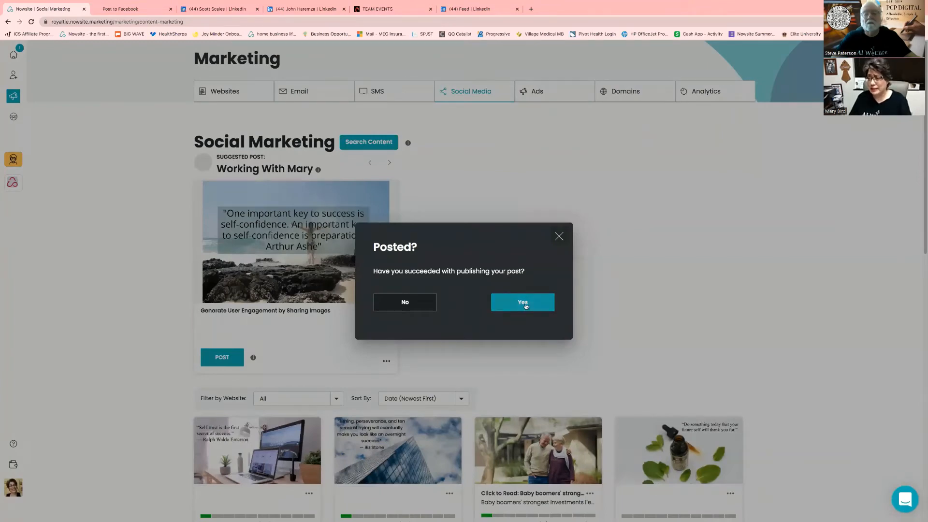
Confirm the Facebook post was published, dismiss the completion message, and go to Online Ads
click(525, 304)
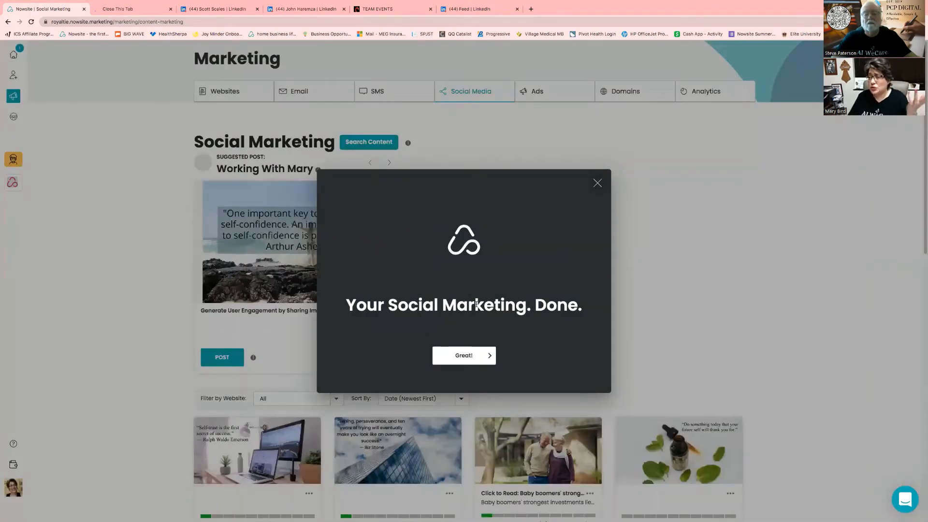
click(464, 356)
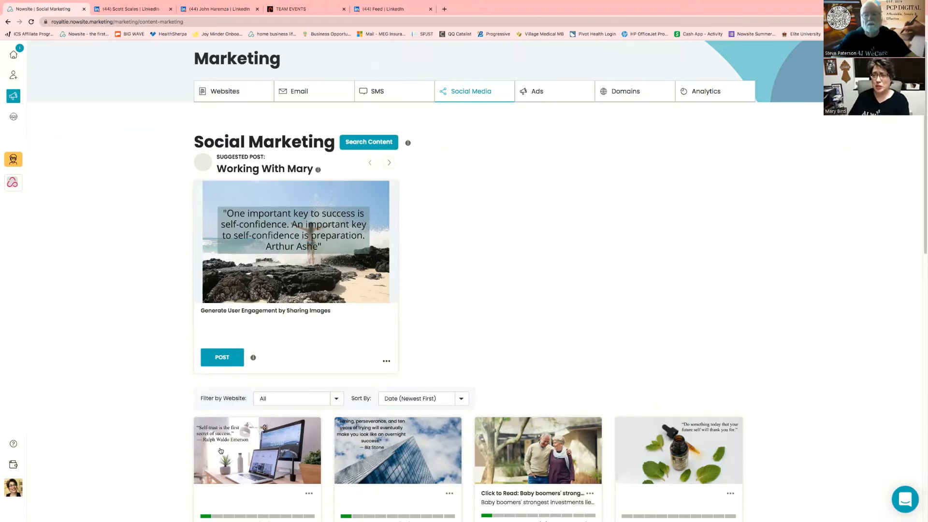
click(572, 92)
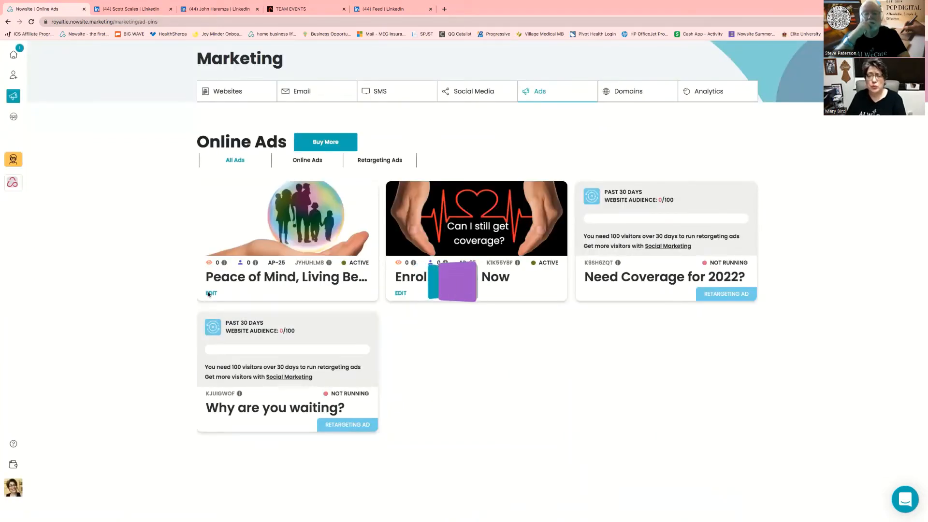
Edit the first online ad, the 'Life Insurance' ad, in the Create Online Ad editor
click(210, 294)
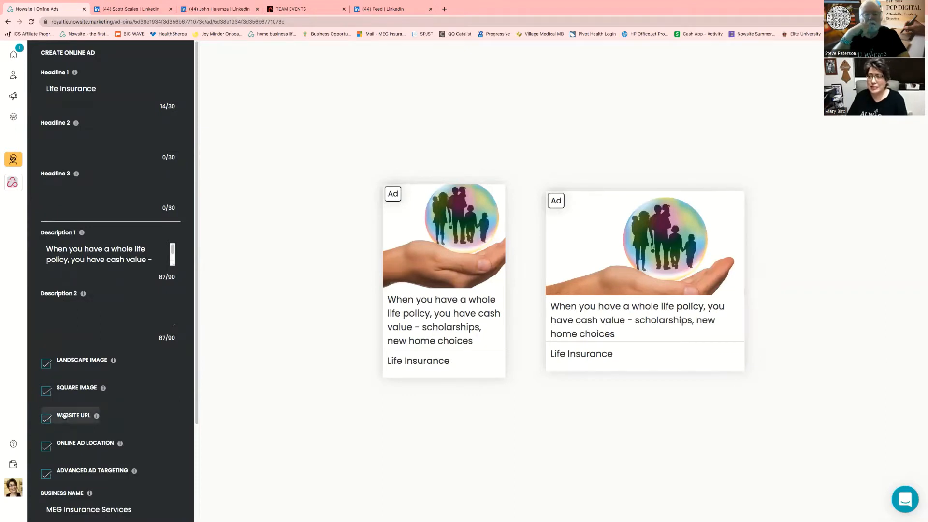
Check the ad's Website URL setting, then bring up its Online Ad Location settings
click(64, 416)
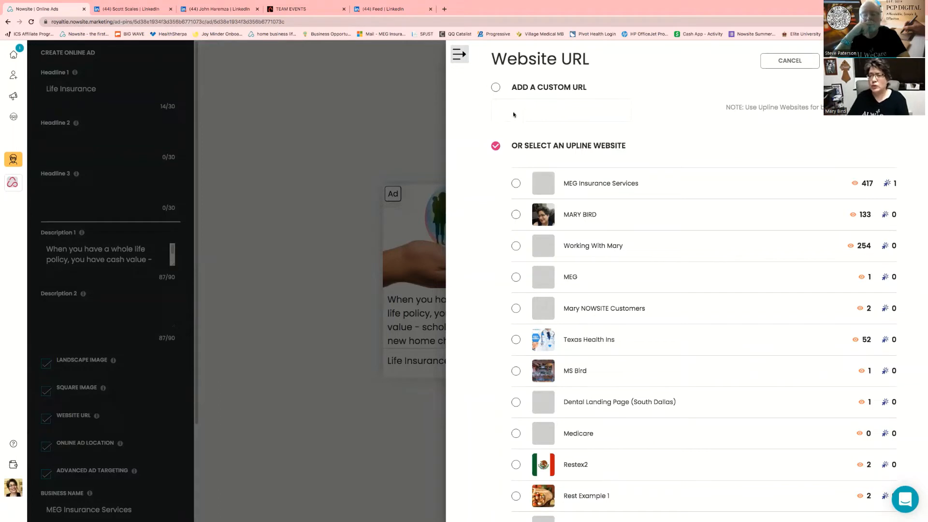
click(459, 53)
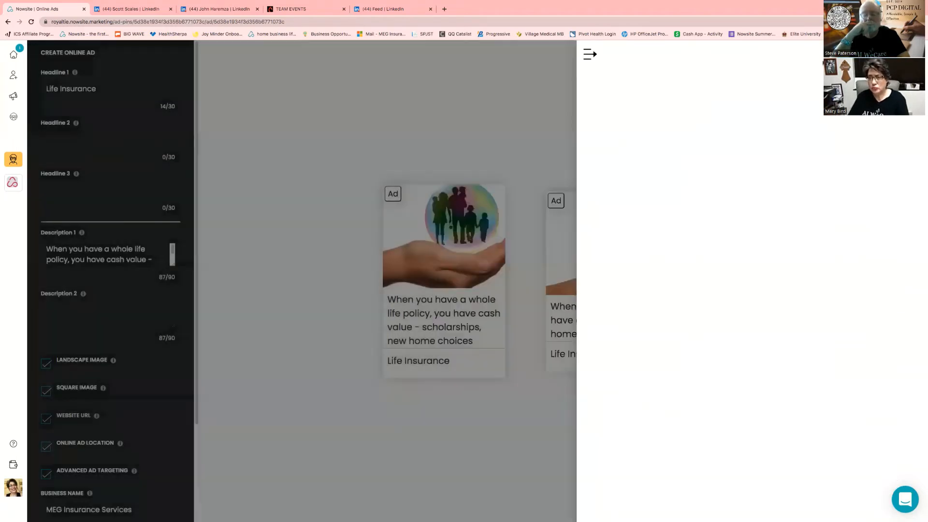
click(75, 446)
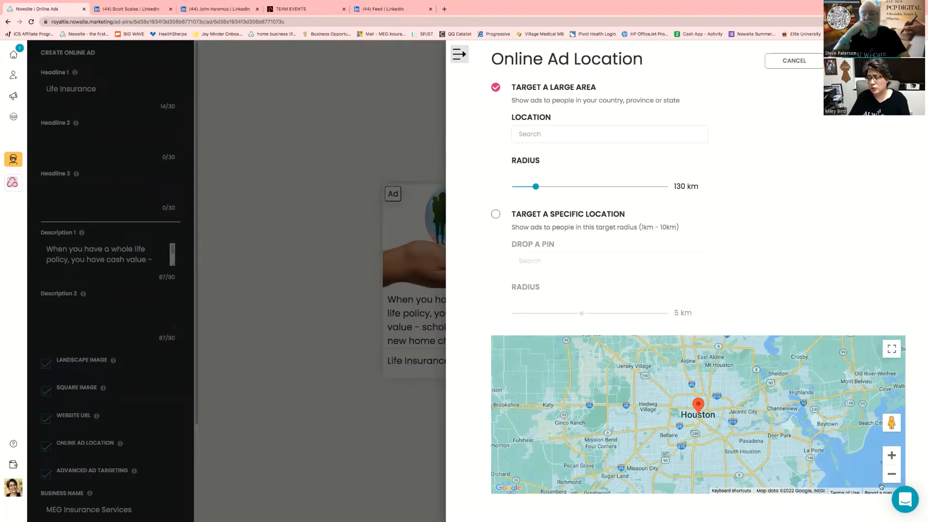
Target the ad at a 10 km radius around the Houston address found by searching '7171'
click(892, 474)
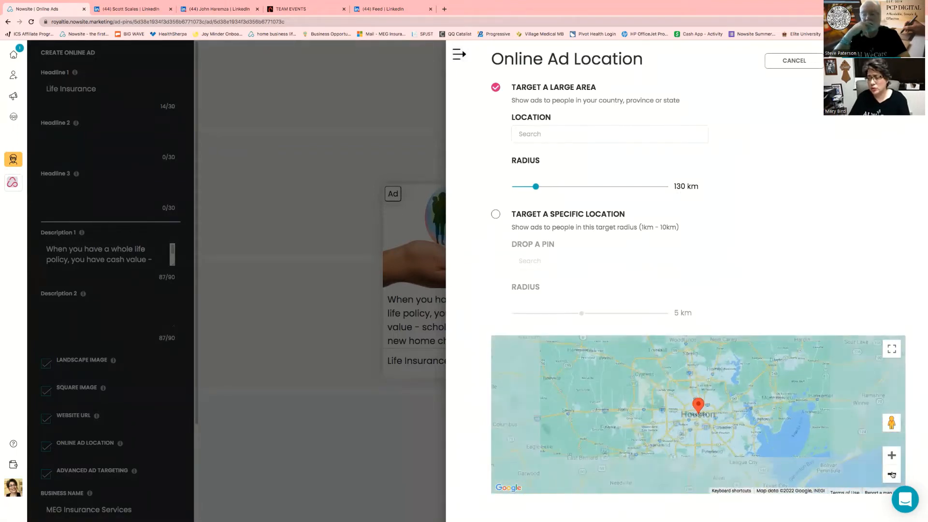
click(892, 474)
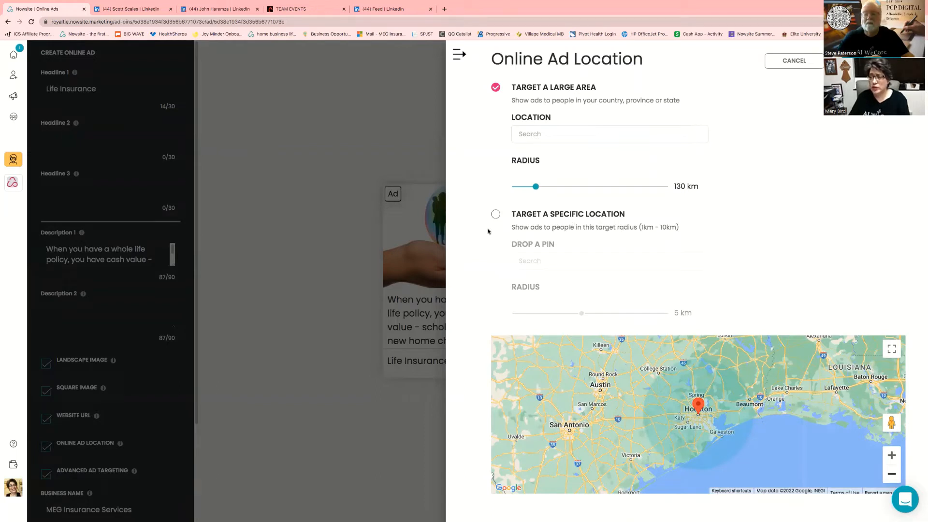
click(495, 215)
click(529, 261)
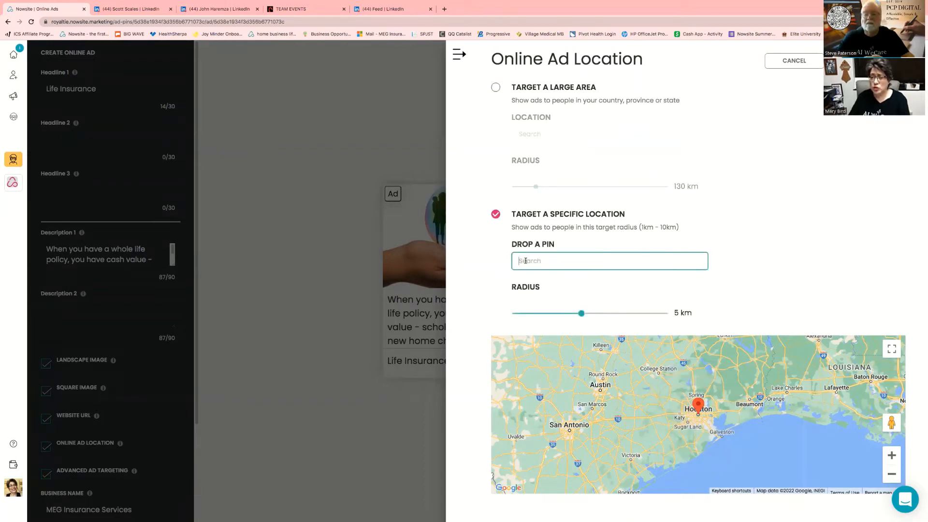
text(7171)
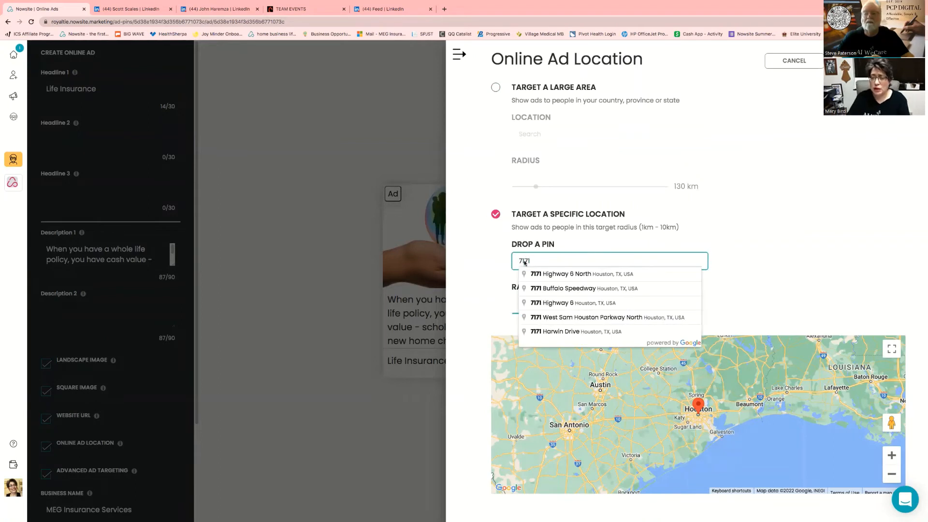
click(599, 274)
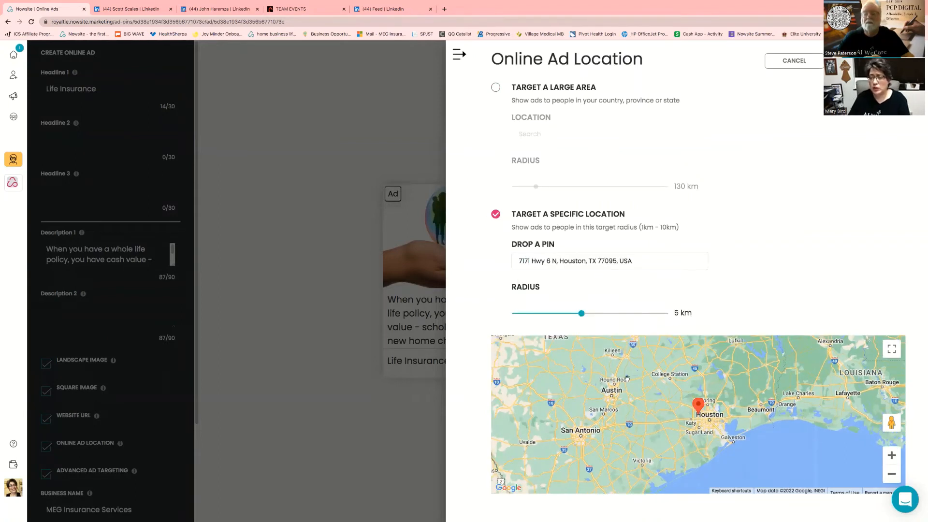
drag(582, 313, 720, 302)
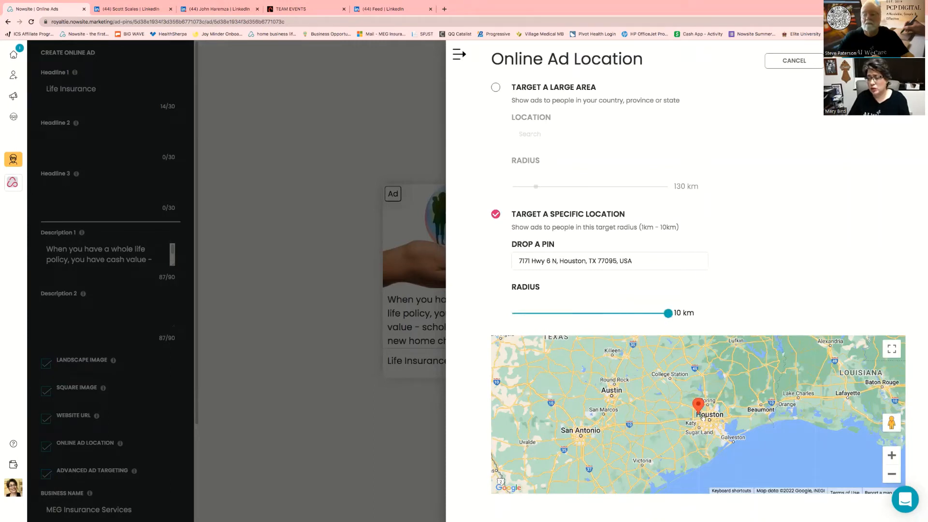
click(892, 456)
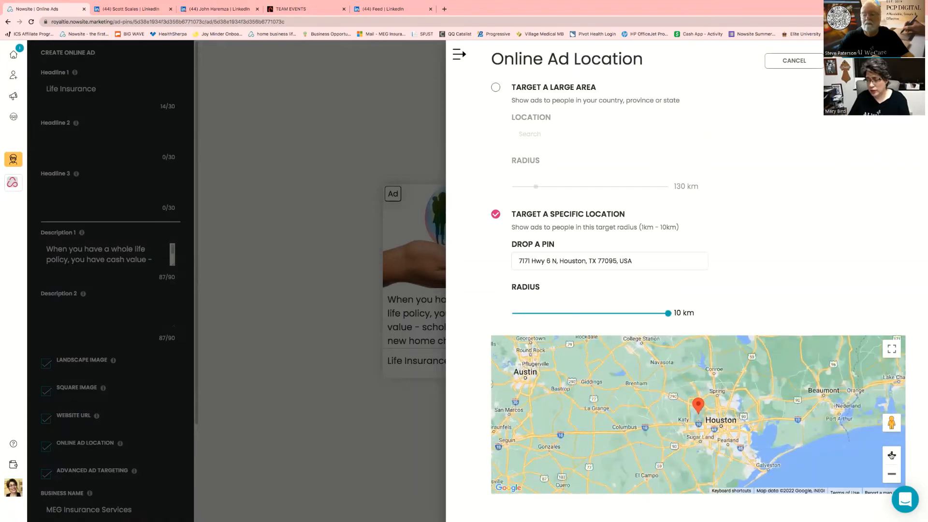
click(892, 455)
click(892, 456)
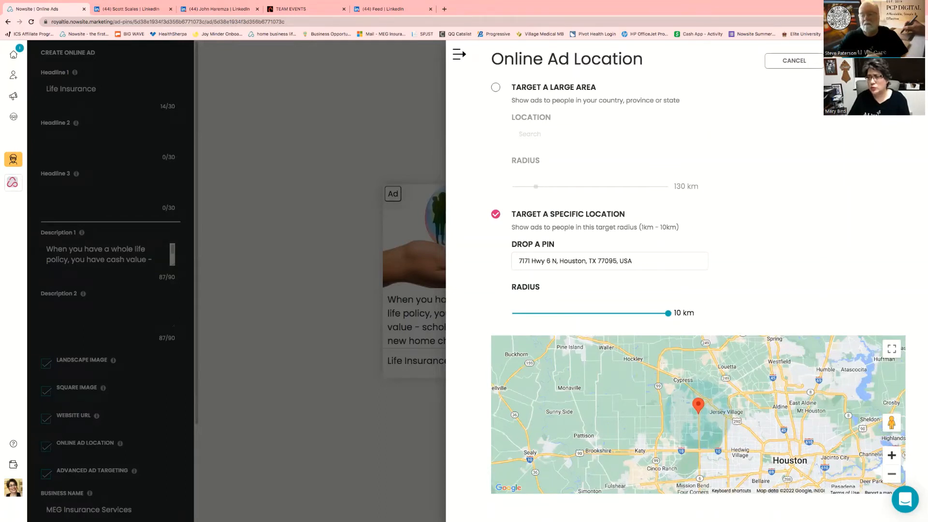
click(69, 480)
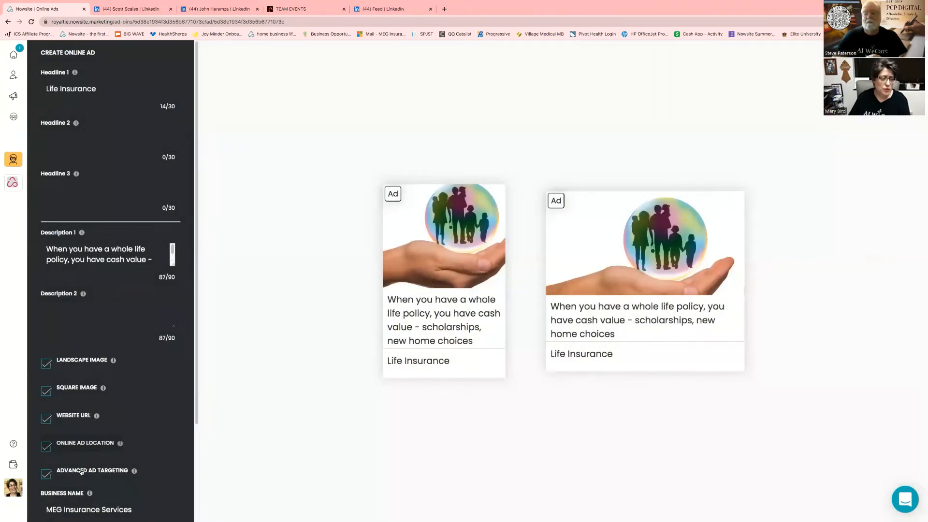
In Advanced Ad Targeting, limit the ad's age groups to 35-44, 45-54, 55-64 and 65+
click(81, 472)
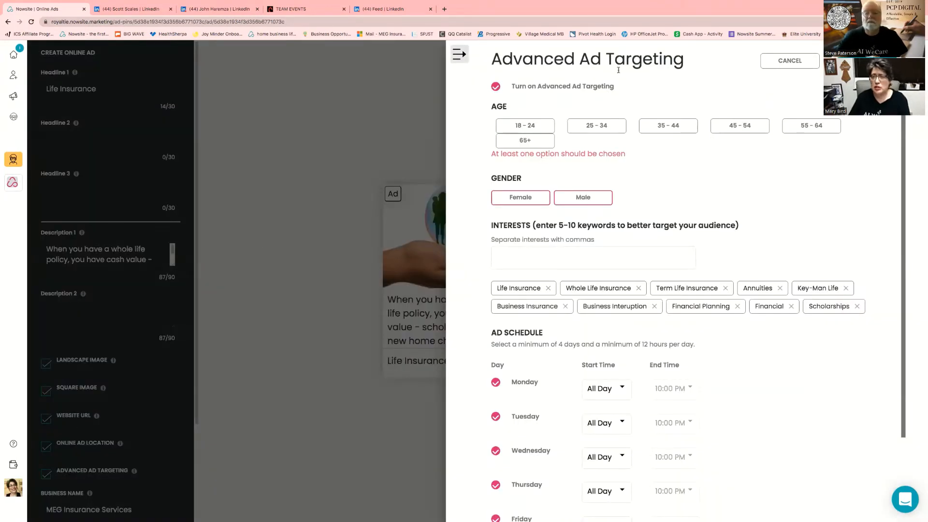
click(534, 128)
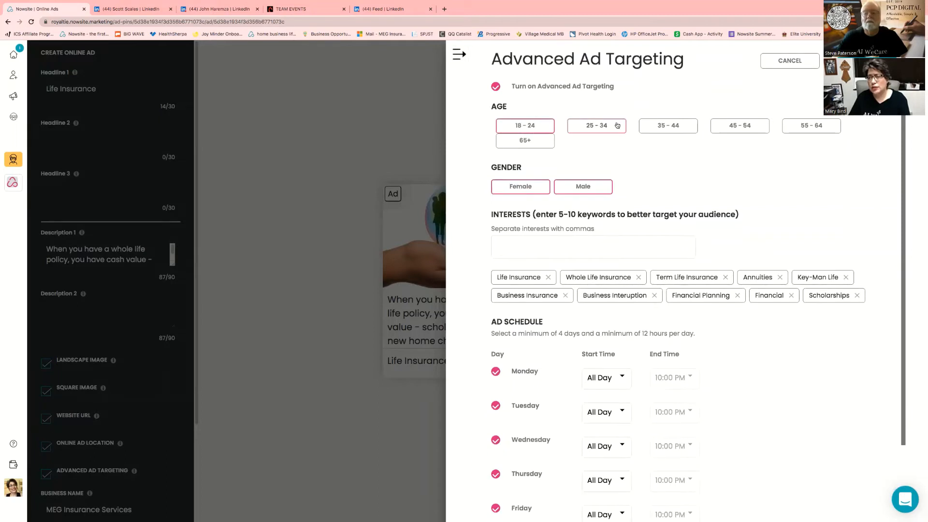
click(618, 126)
click(658, 127)
click(737, 126)
click(804, 128)
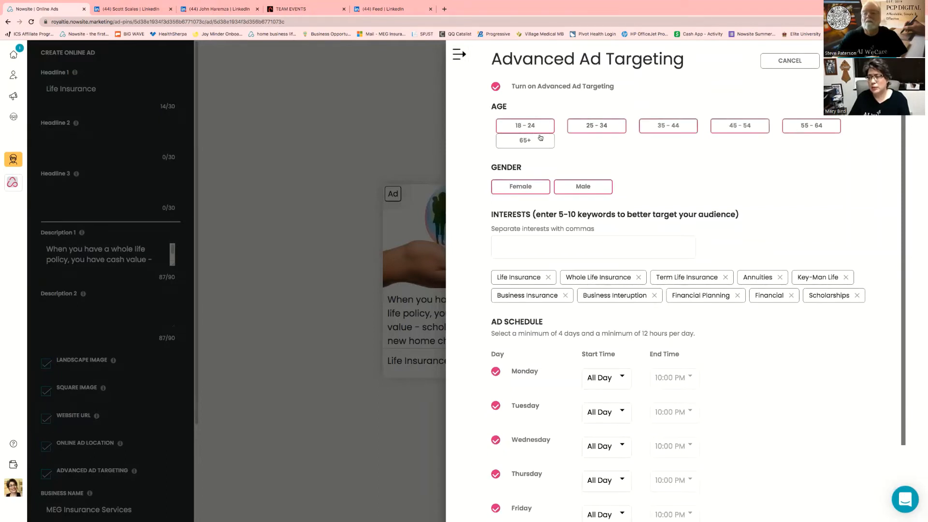
click(537, 140)
click(529, 128)
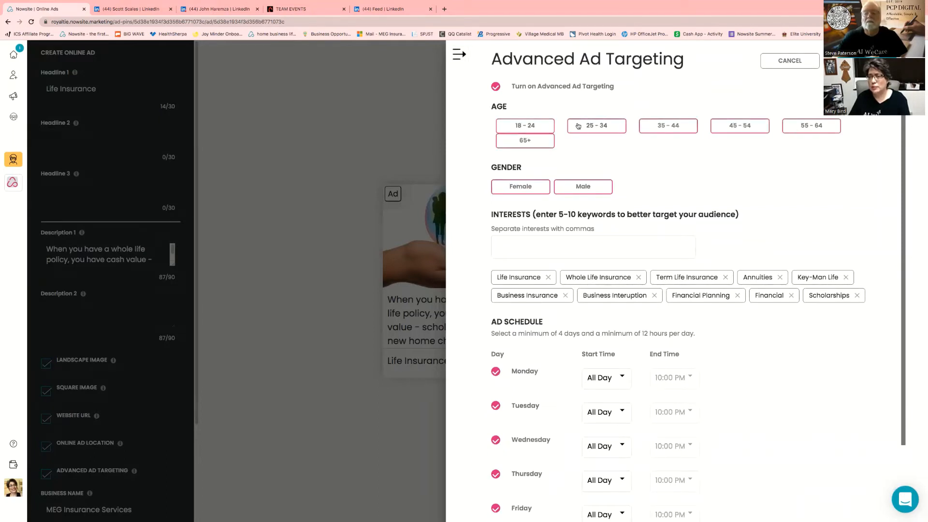
click(590, 128)
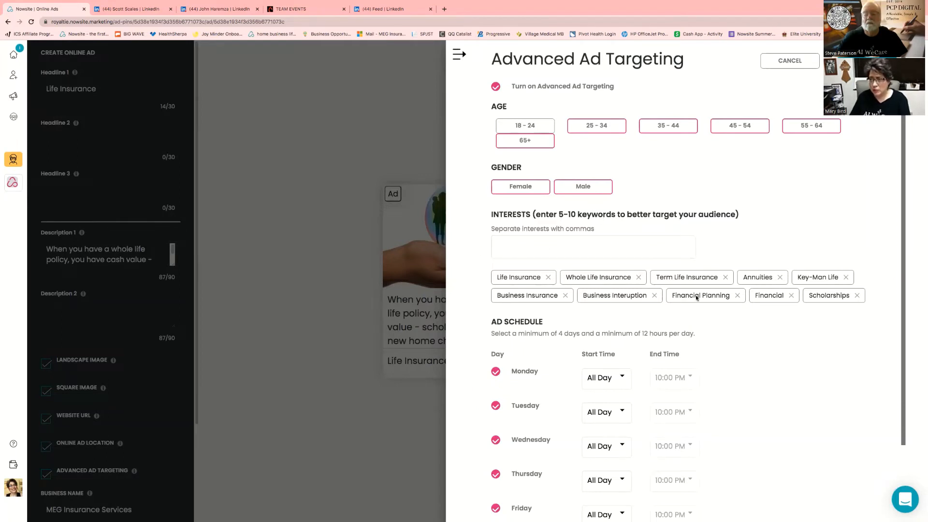
Review the targeting interests and schedule, then close Advanced Ad Targeting
scroll(717, 354, down, 3)
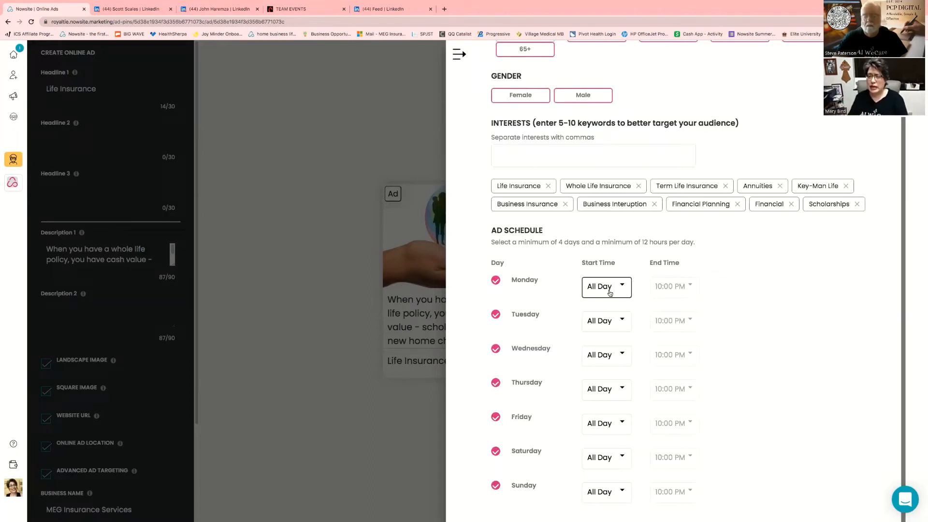
scroll(645, 77, up, 3)
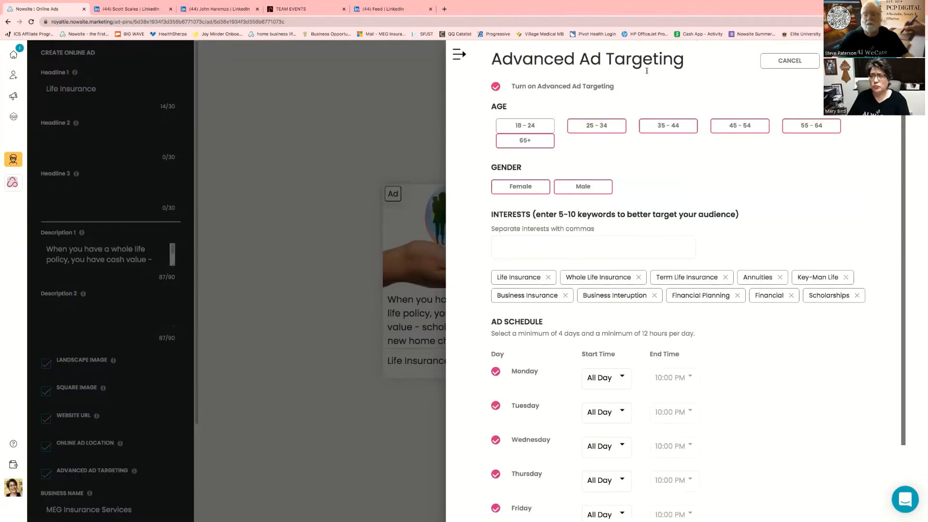
click(773, 61)
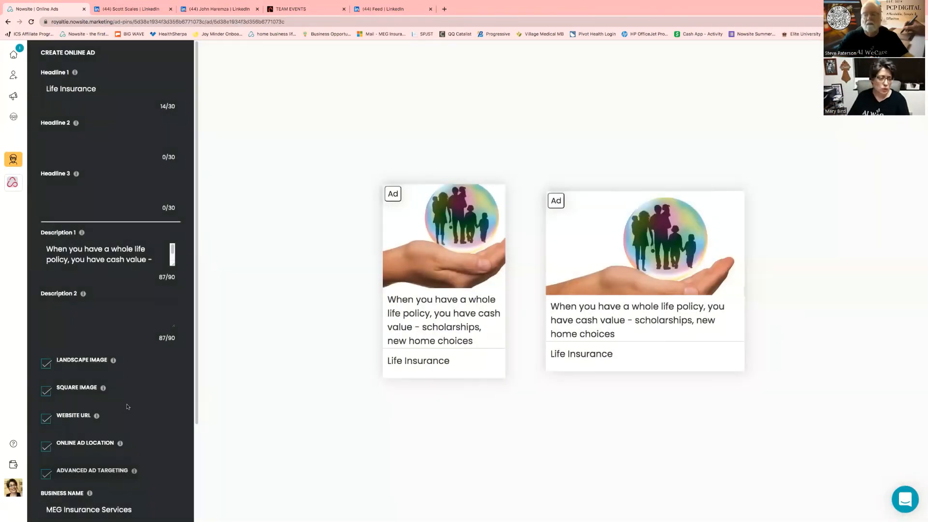
Try saving the ad, then cancel and discard the changes with Don't Save
scroll(112, 429, down, 3)
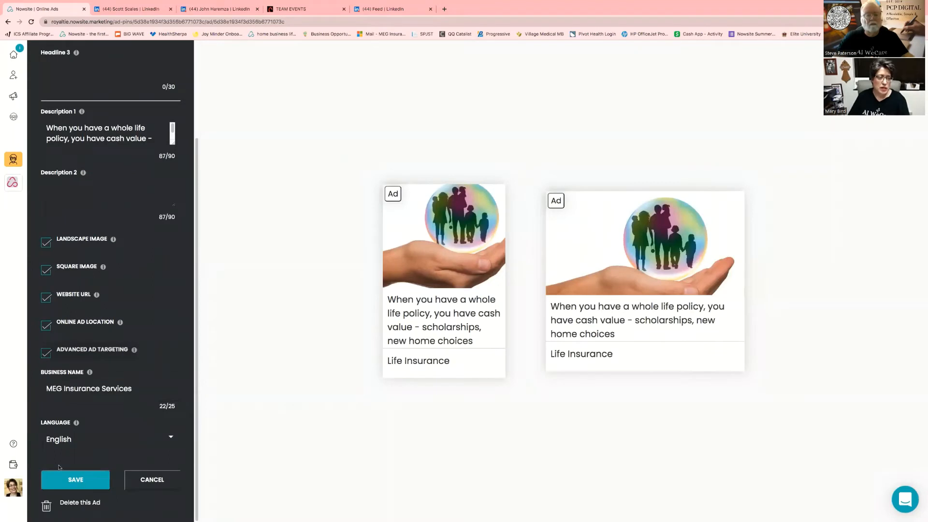
click(81, 481)
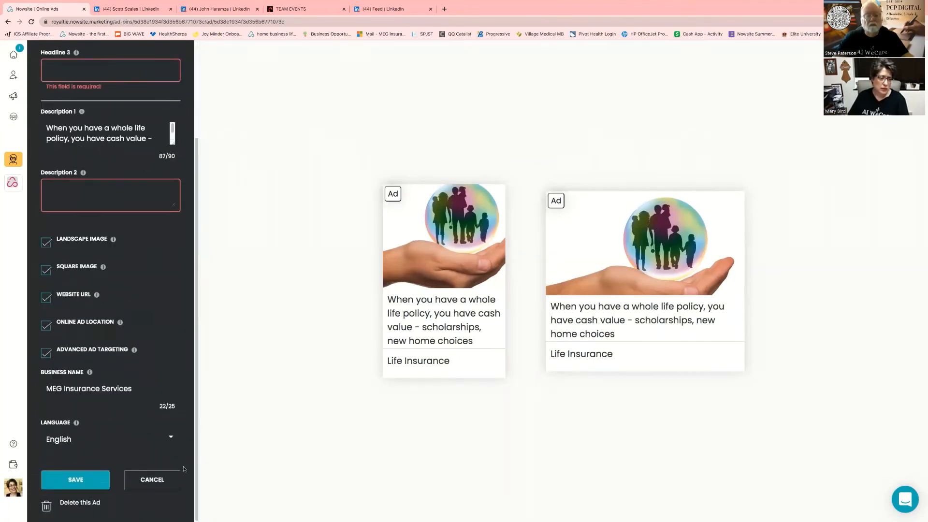
click(155, 479)
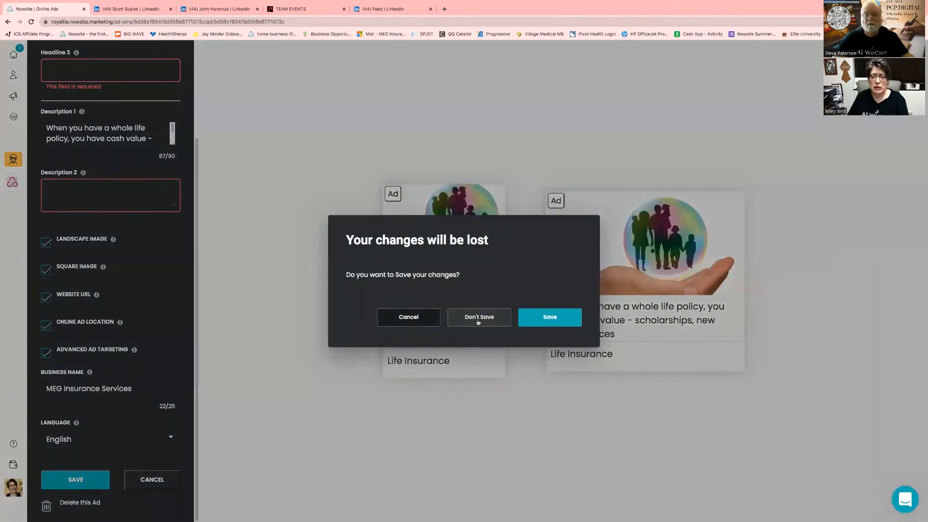
click(478, 318)
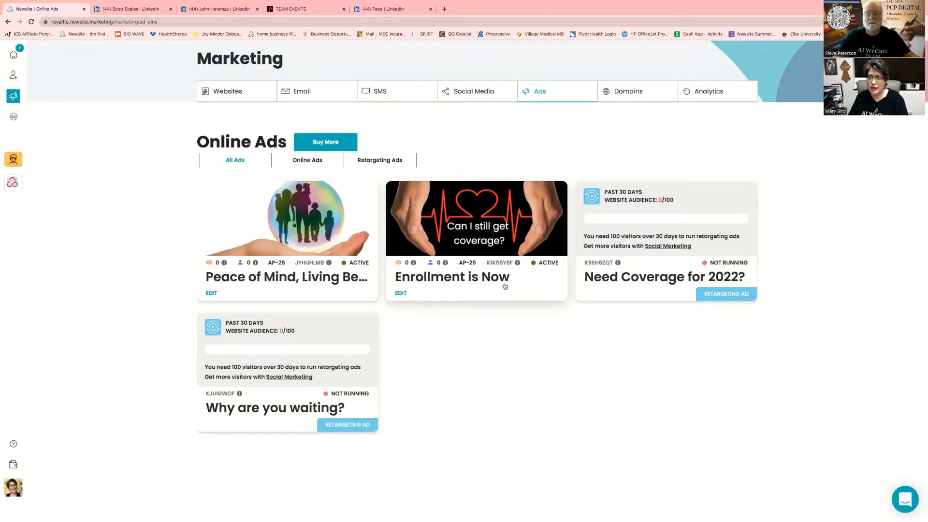
Check the Domains page and domain-name search, then view Analytics' all-time totals: 428 websites, 440 social posts
click(626, 93)
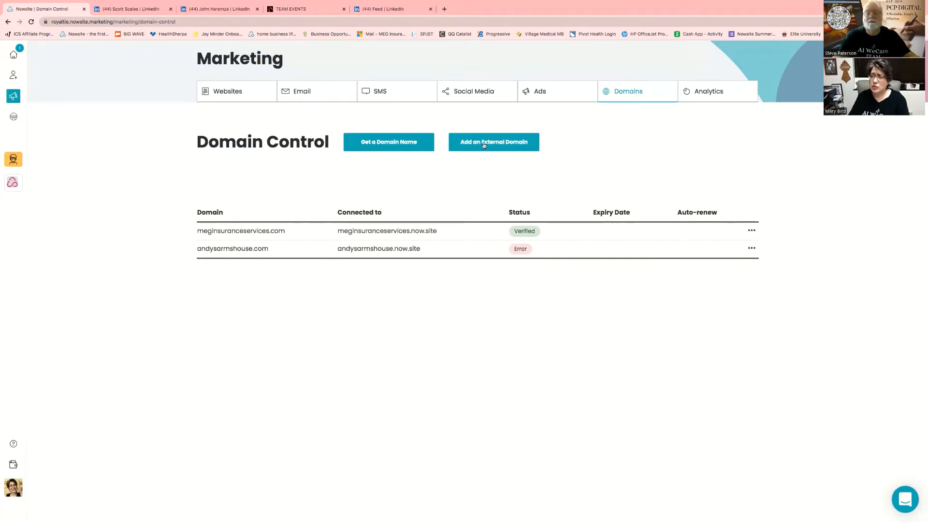
click(397, 143)
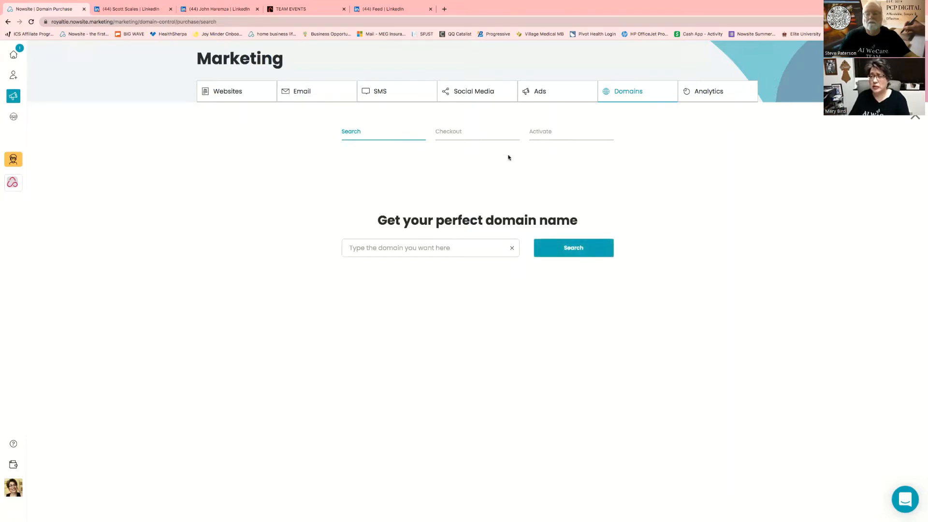
click(707, 92)
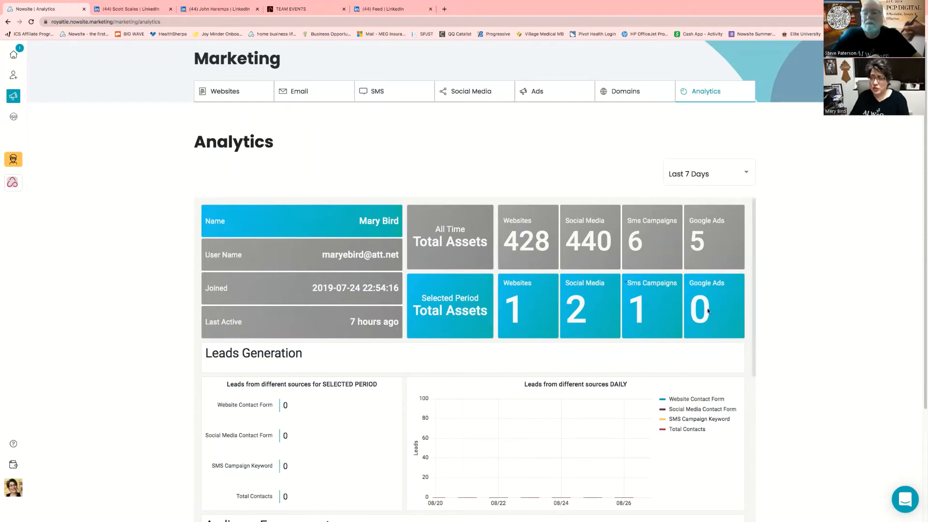
Review the 7-day Analytics charts: 12 website, 16 social media, 0 Google Ads, 11 SMS activities
scroll(811, 363, down, 2)
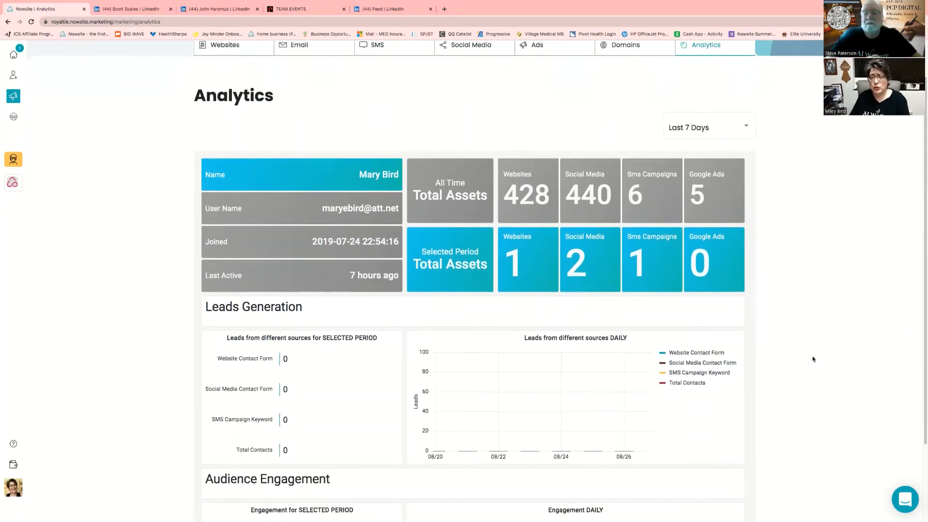
scroll(812, 360, down, 5)
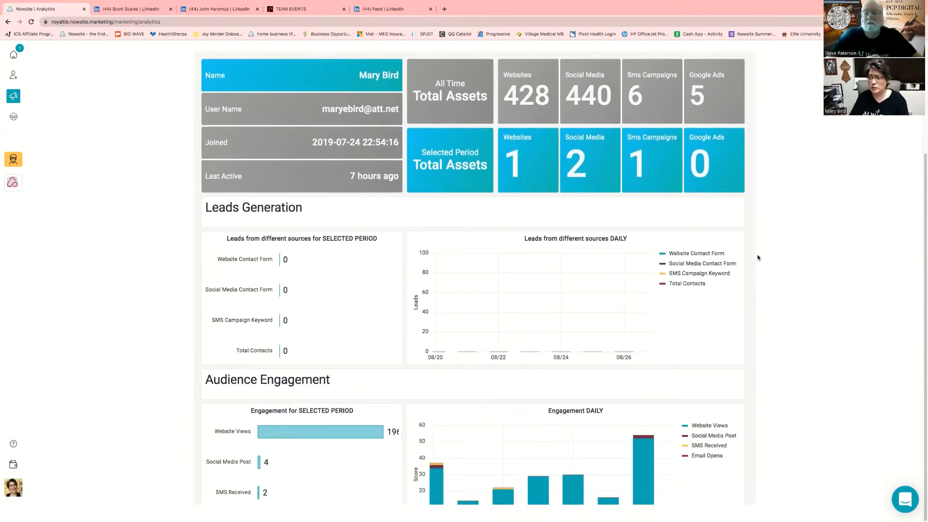
drag(753, 228, 755, 288)
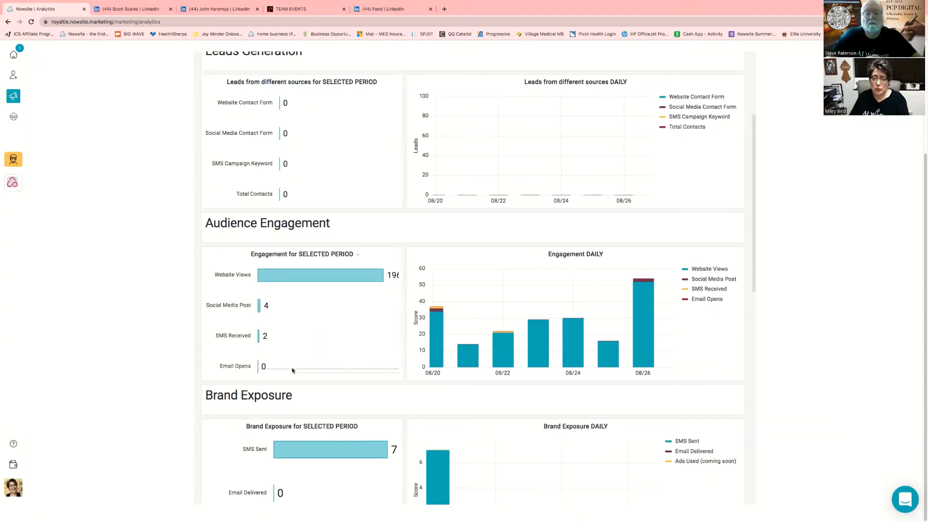
mouse_move(432, 327)
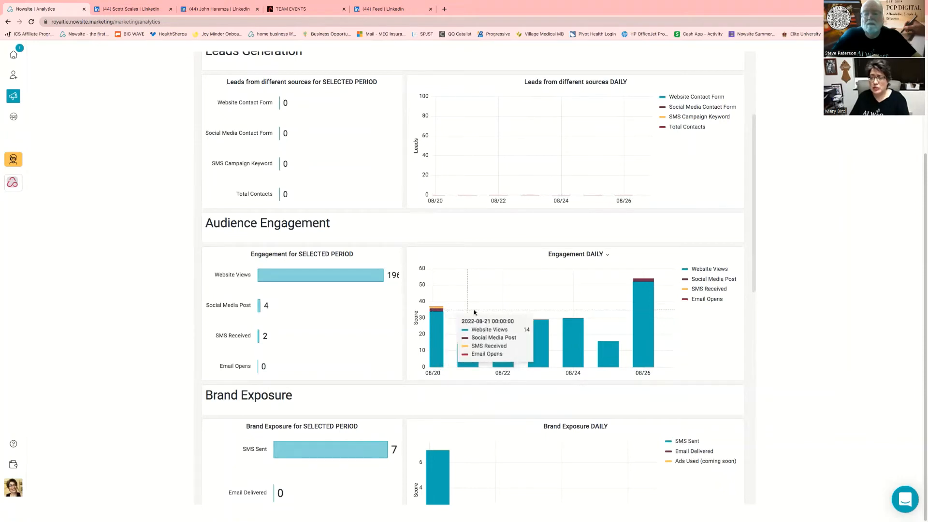
scroll(730, 360, down, 4)
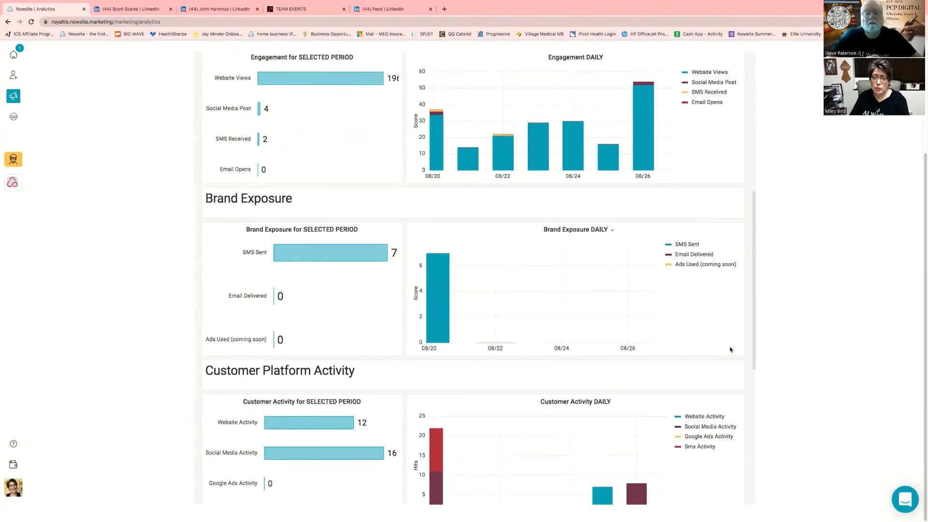
scroll(730, 350, down, 1)
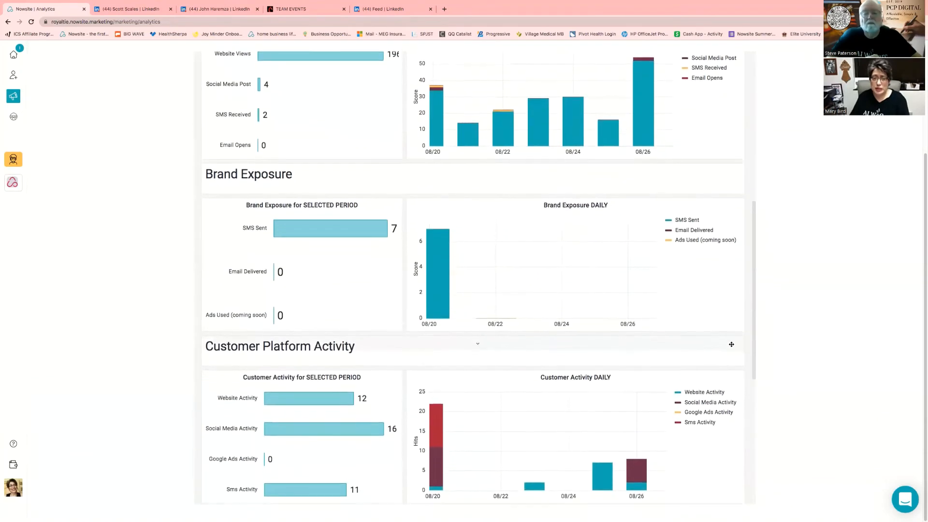
scroll(732, 345, down, 1)
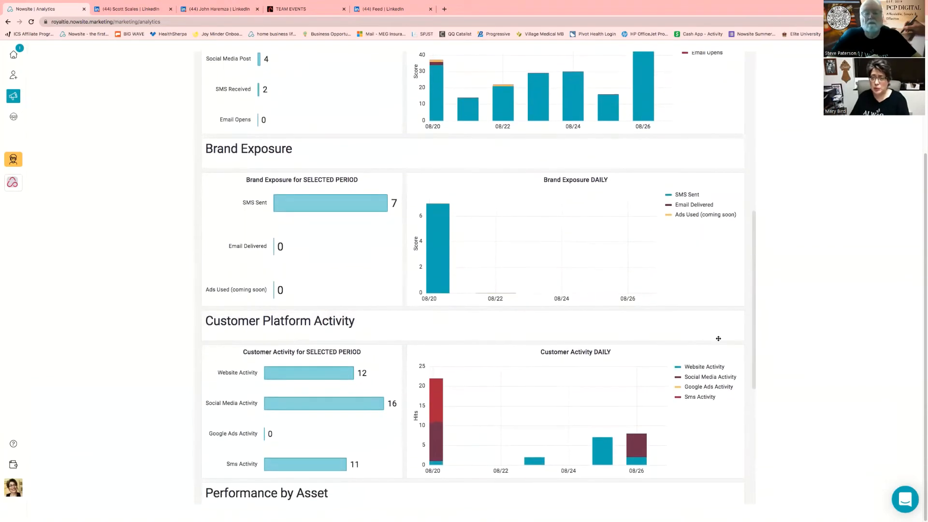
scroll(506, 353, down, 1)
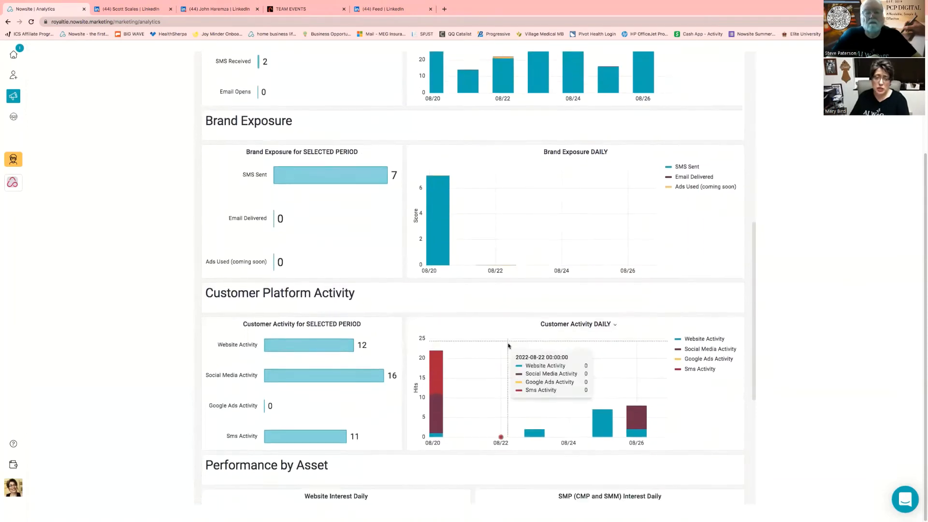
scroll(508, 346, down, 3)
scroll(511, 343, down, 4)
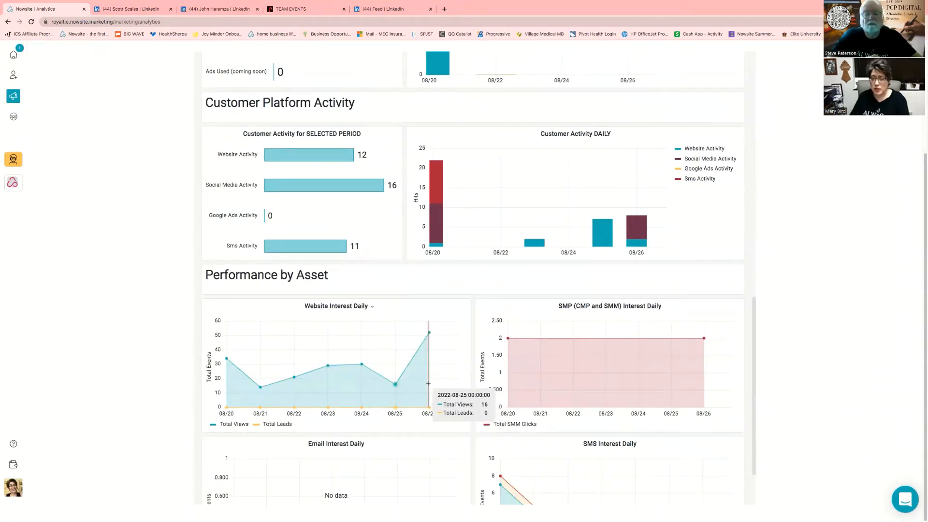
scroll(488, 377, down, 3)
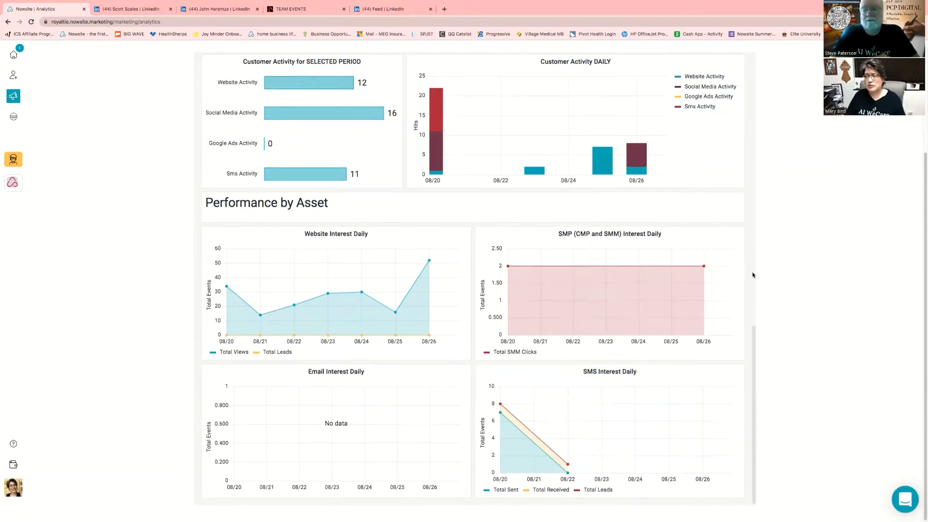
Go to the Teams page showing the AI WeCare Team's shared content
scroll(752, 271, up, 1)
scroll(752, 271, up, 5)
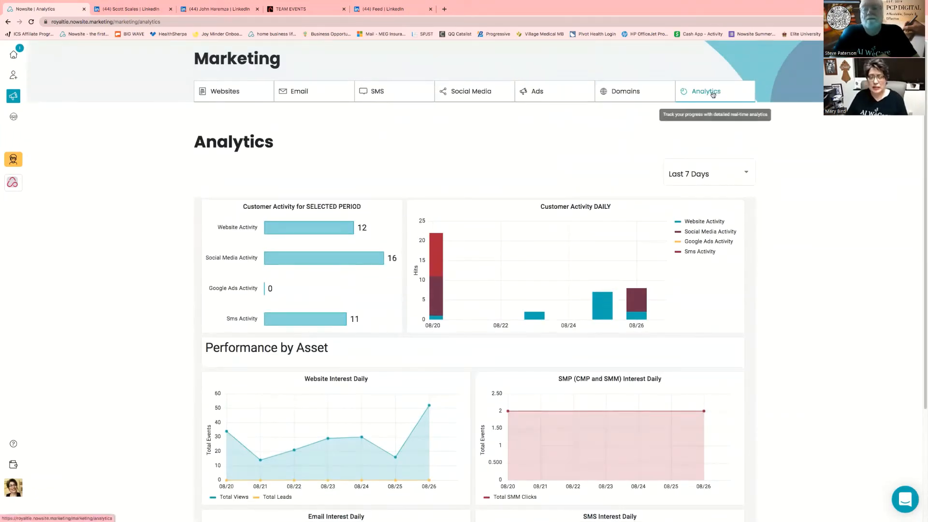
click(15, 118)
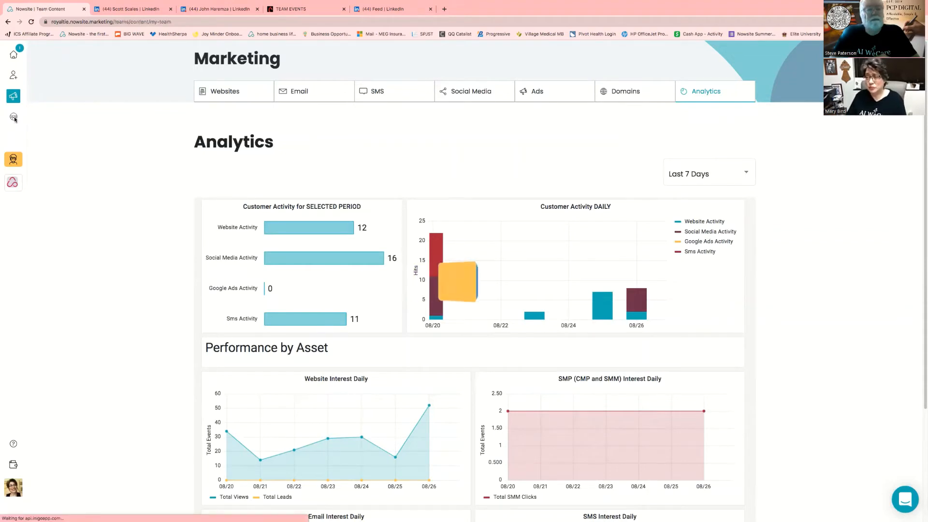
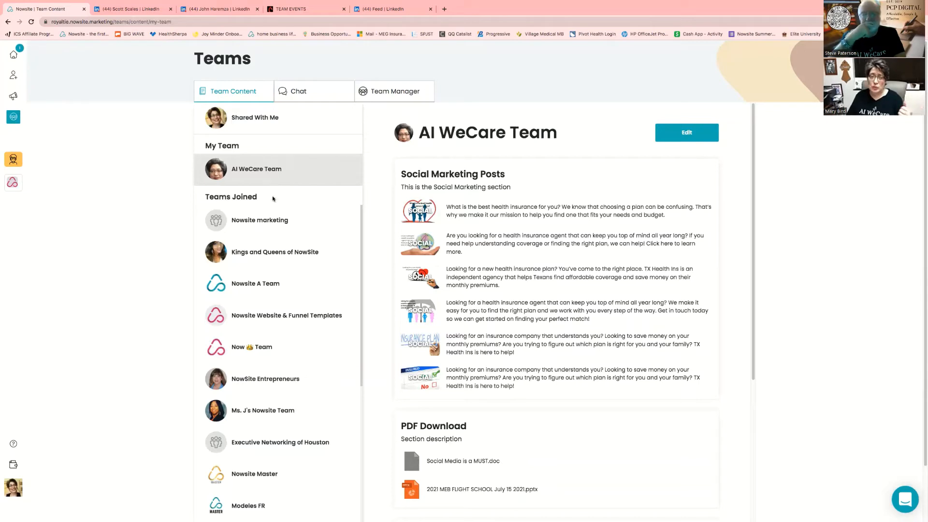
Switch to Team Chat and open the Nowsite Marketing conversation under Team Announcements
scroll(496, 334, down, 7)
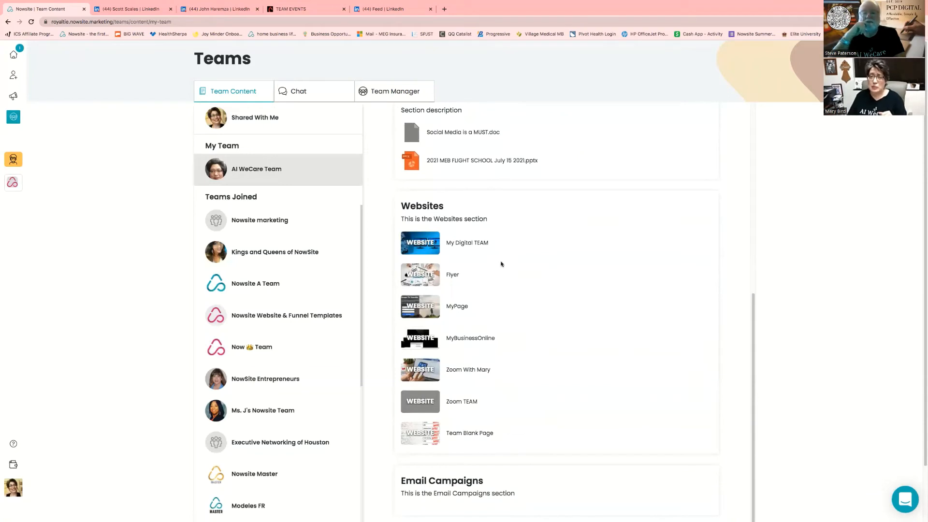
scroll(510, 252, down, 1)
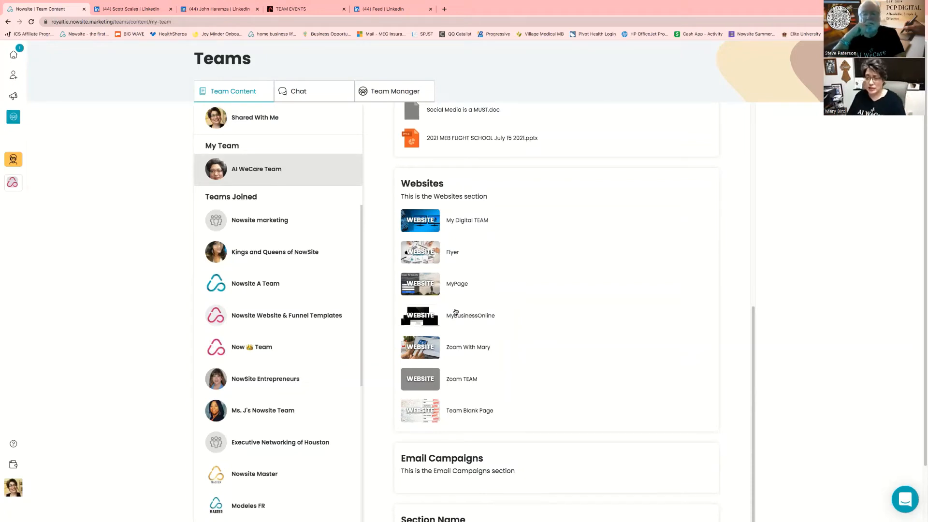
scroll(532, 334, down, 2)
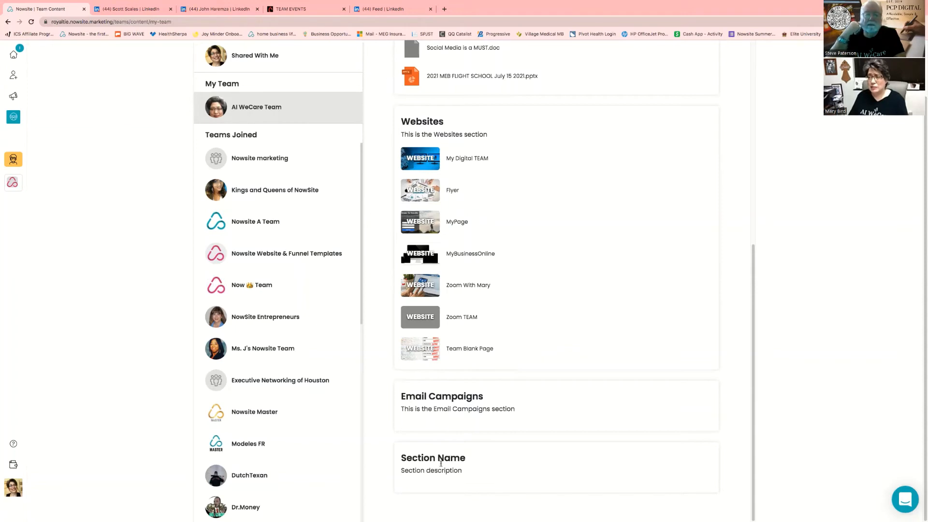
scroll(487, 397, up, 10)
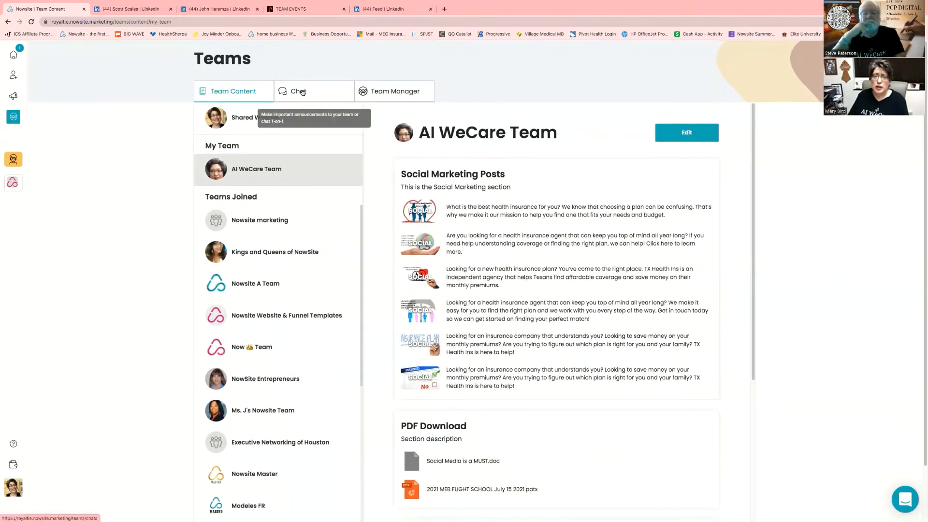
click(302, 93)
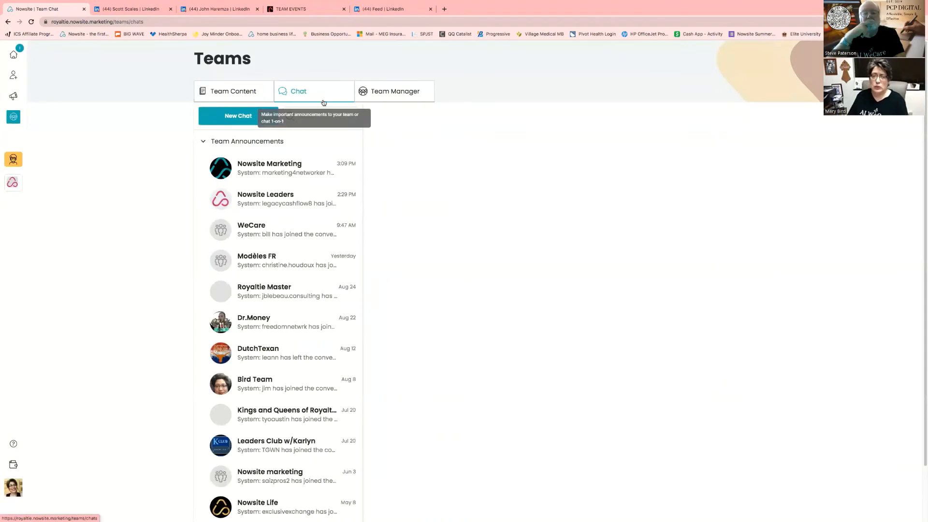
scroll(653, 488, down, 2)
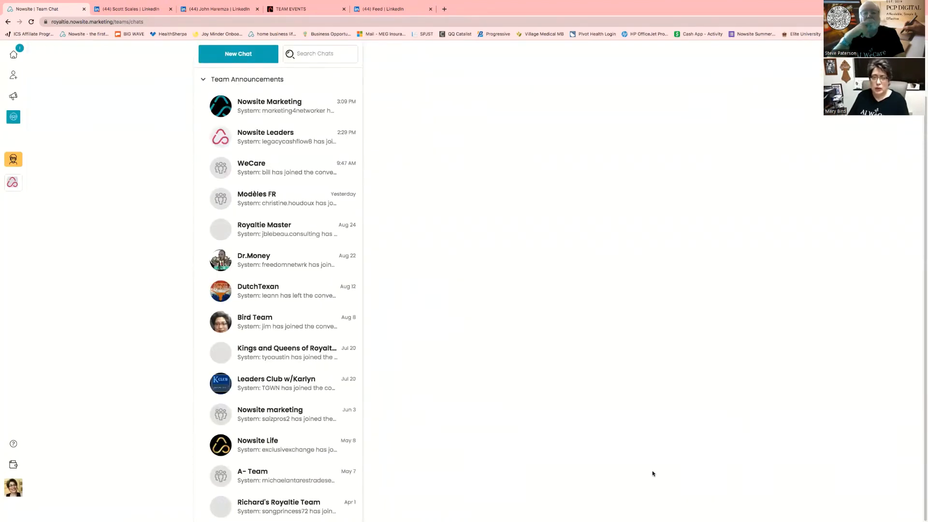
click(291, 109)
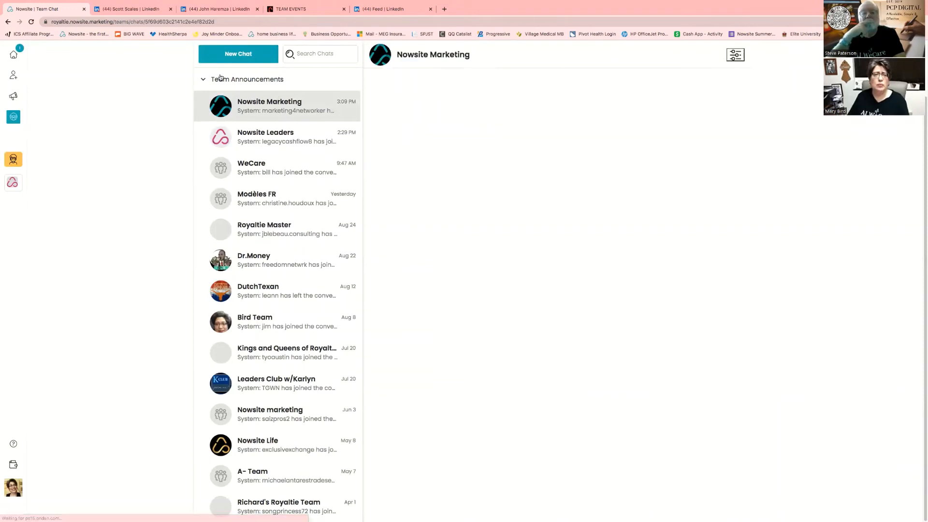
click(233, 54)
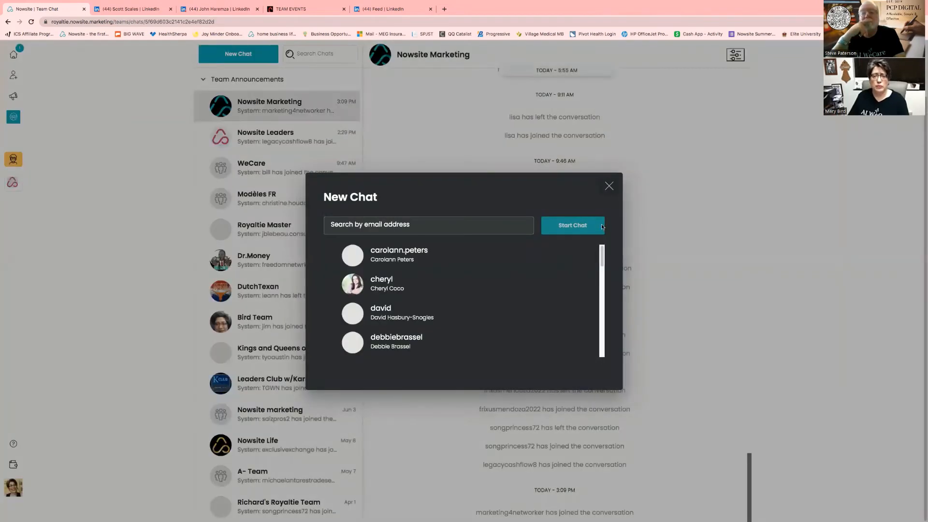
click(609, 187)
click(247, 106)
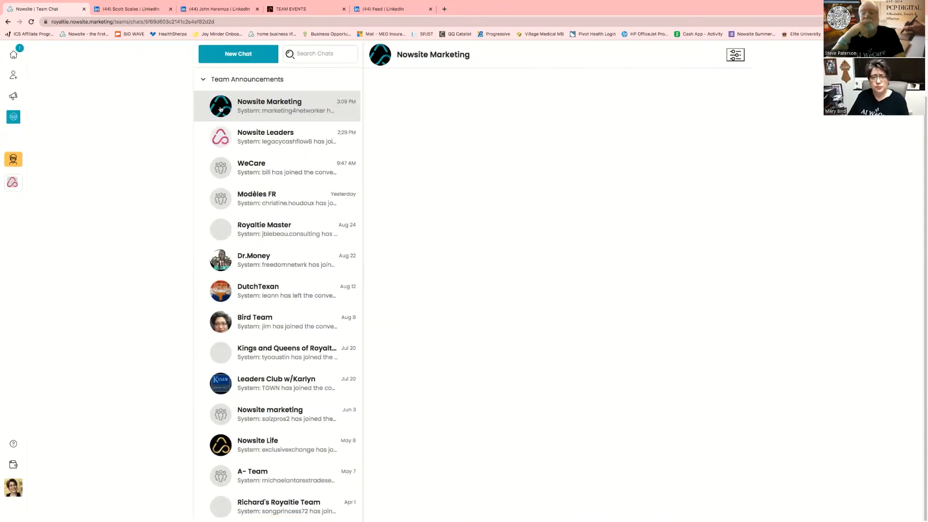
click(241, 55)
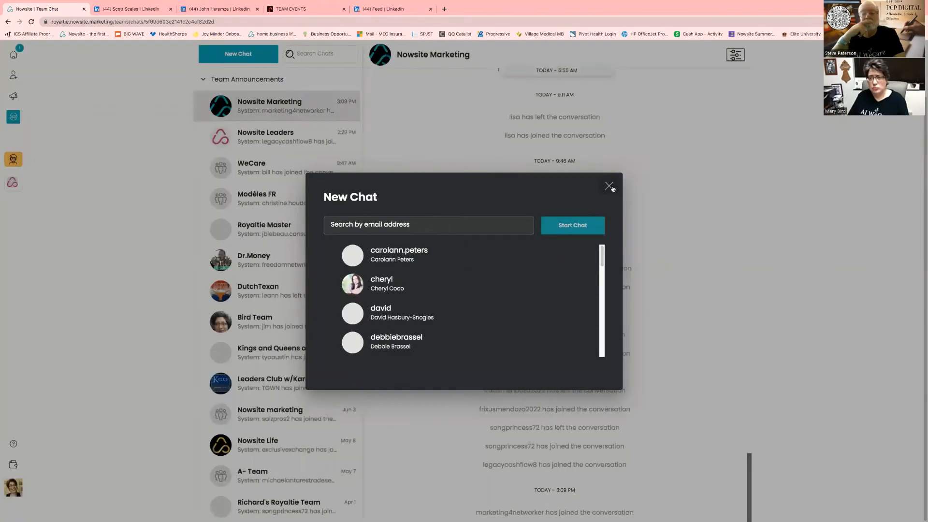
click(610, 187)
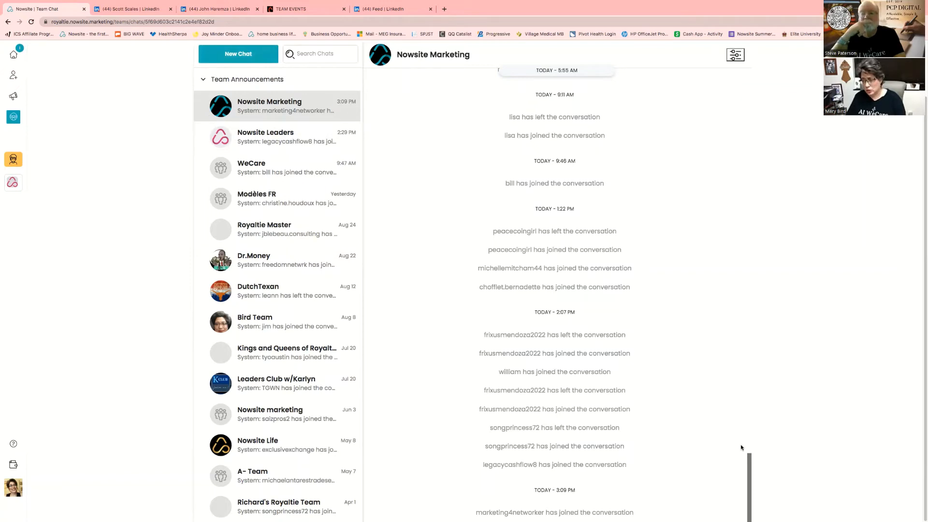
Scroll through the Nowsite Marketing chat history, then go back to the AI WeCare Team content page
scroll(748, 444, up, 10)
scroll(749, 442, down, 10)
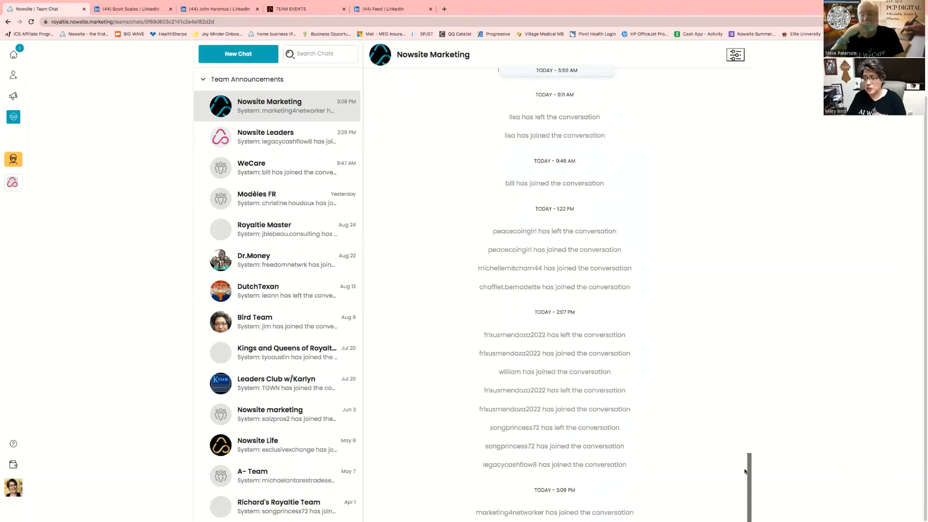
scroll(747, 478, up, 15)
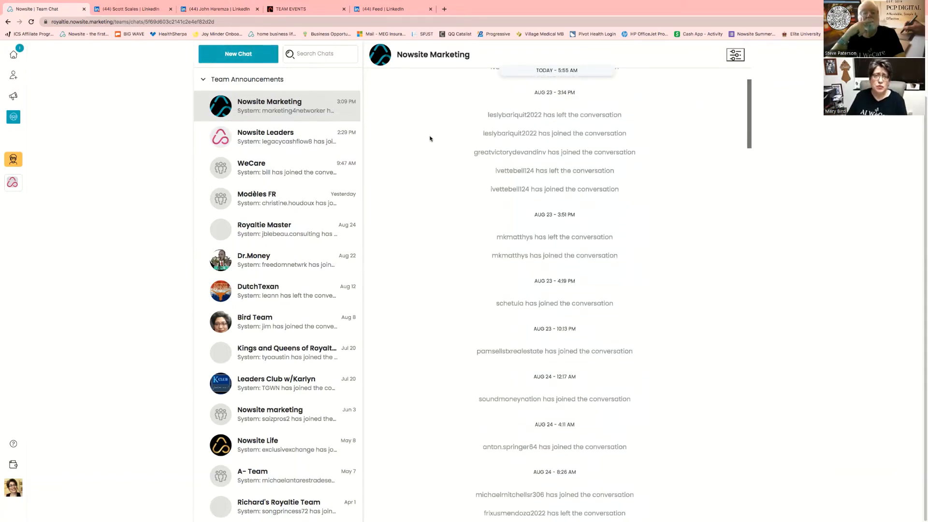
scroll(427, 137, up, 5)
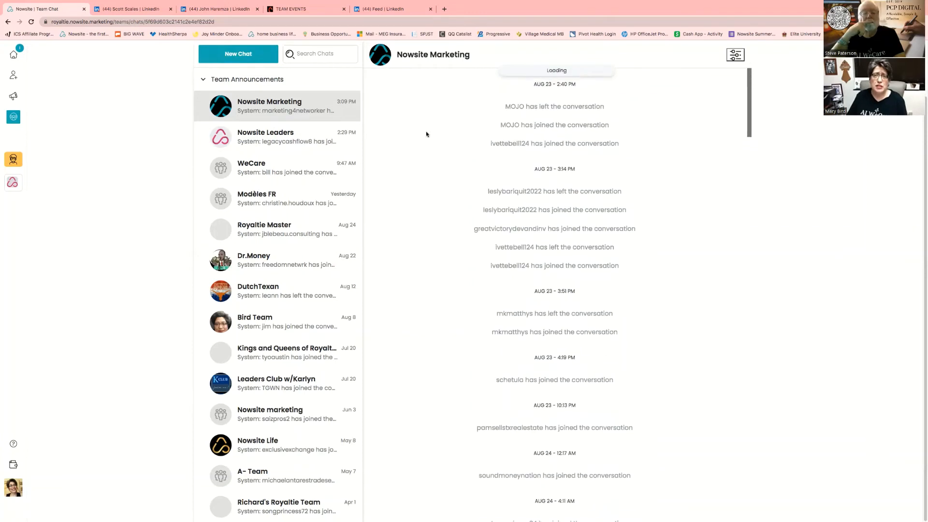
click(14, 117)
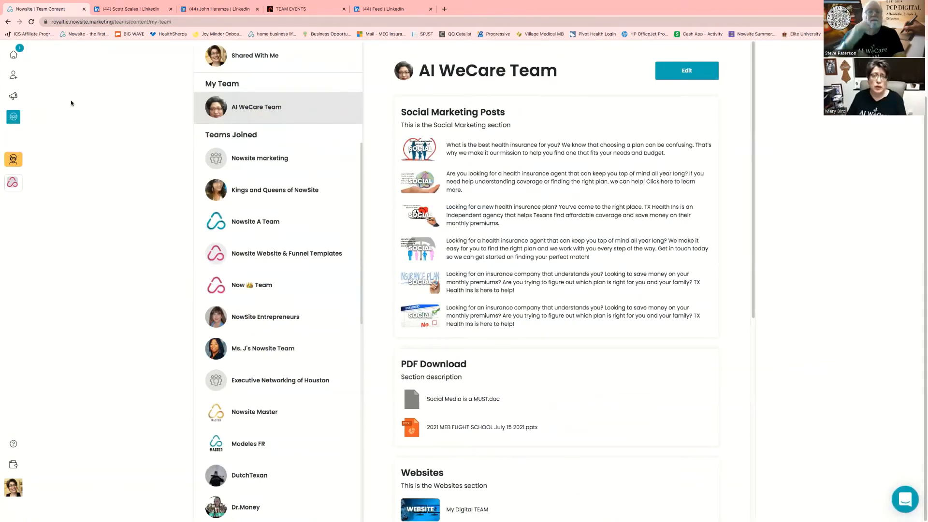
Browse Get Nerd Services offerings like Email Campaigns and Live Nerd Meeting, then show the organisation list
click(12, 160)
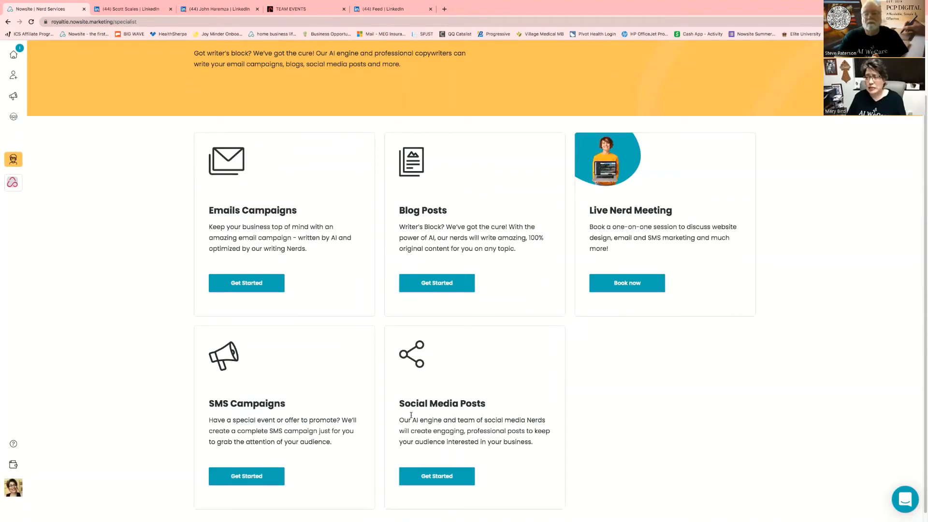
scroll(514, 251, up, 2)
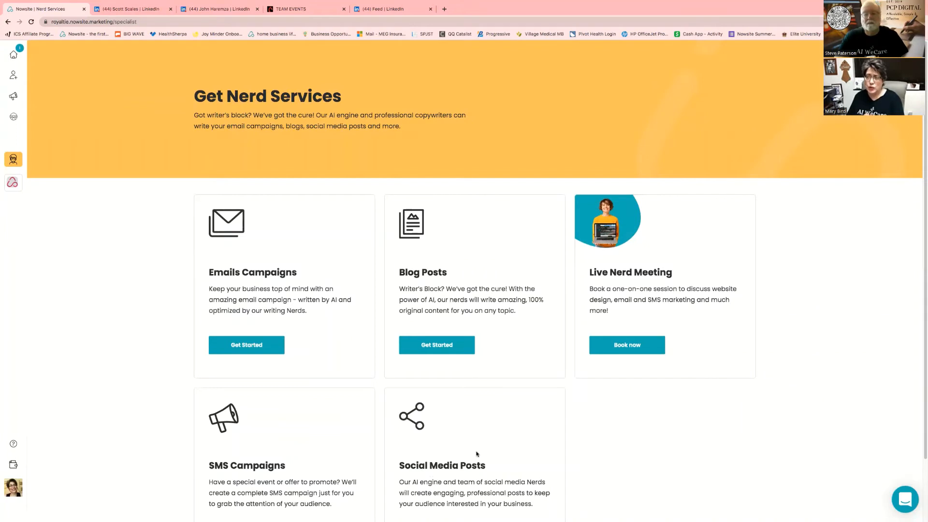
scroll(476, 452, down, 1)
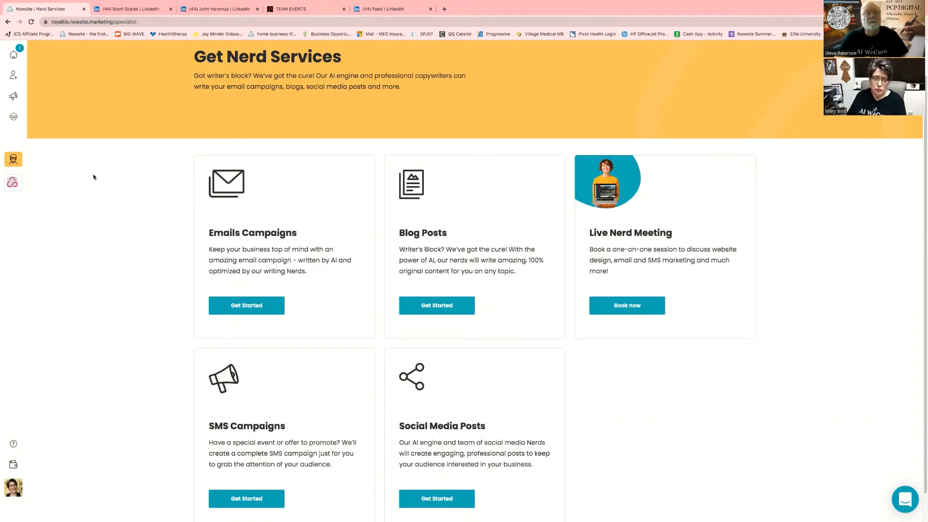
click(13, 187)
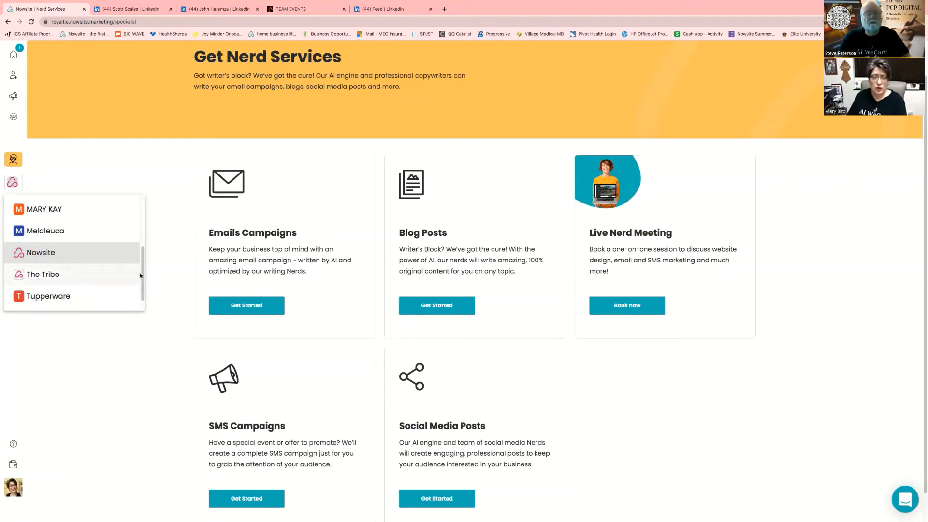
Scroll the organisation dropdown, then go to the Support walkthrough tours page
scroll(141, 266, up, 5)
scroll(143, 251, down, 3)
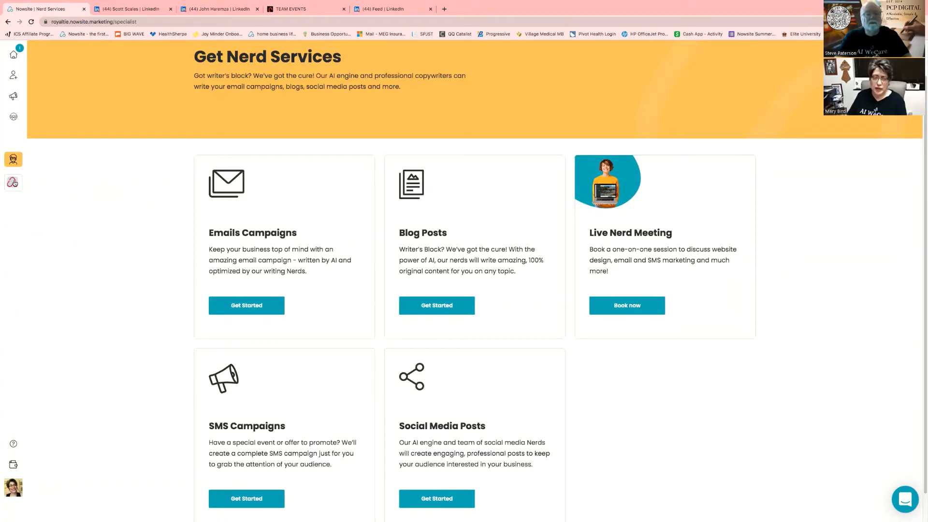
click(13, 445)
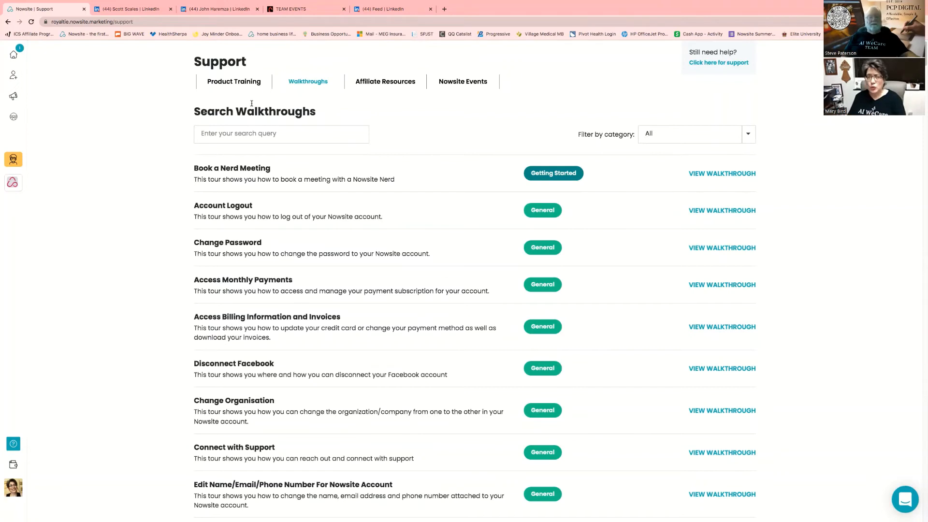
Open Product Training in a new browser tab, then return to the Nowsite | Support tab
click(226, 82)
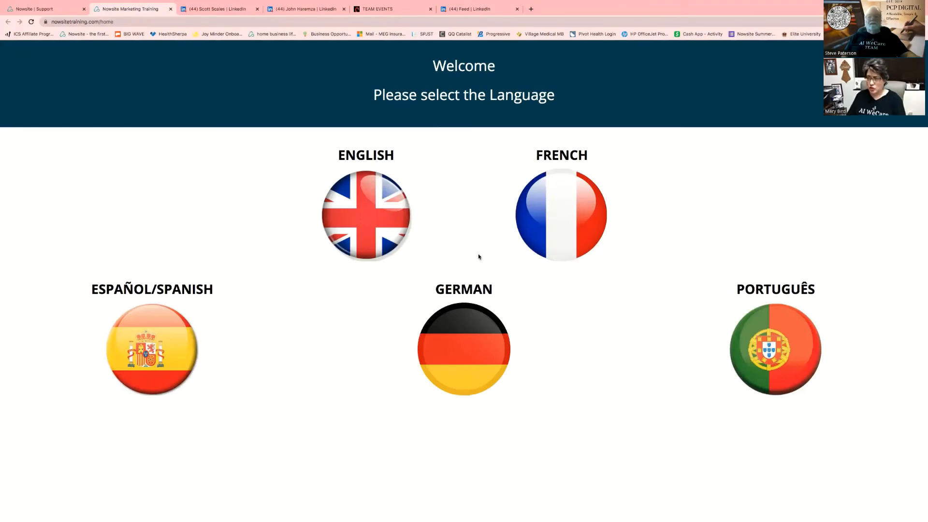
click(33, 9)
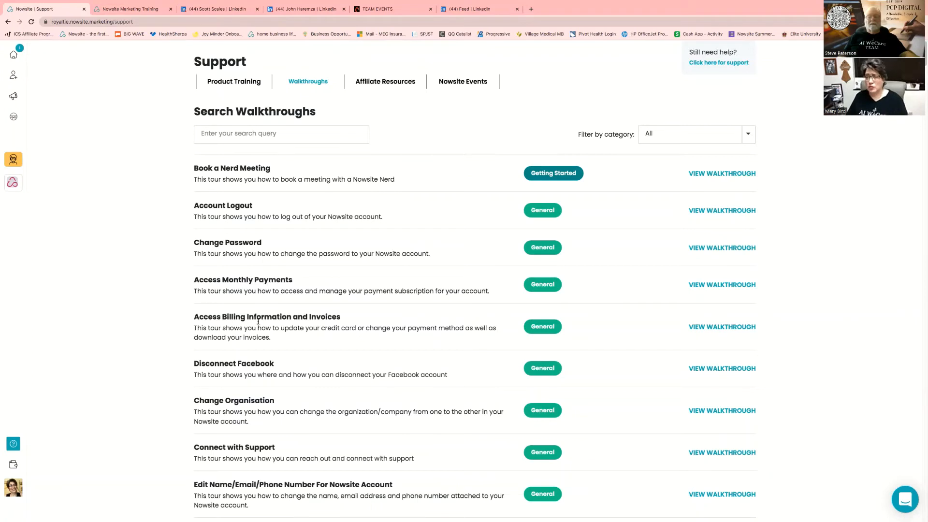
View Affiliate Resources, return to Support, and open the Nowsite Events calendar in a new tab
click(367, 83)
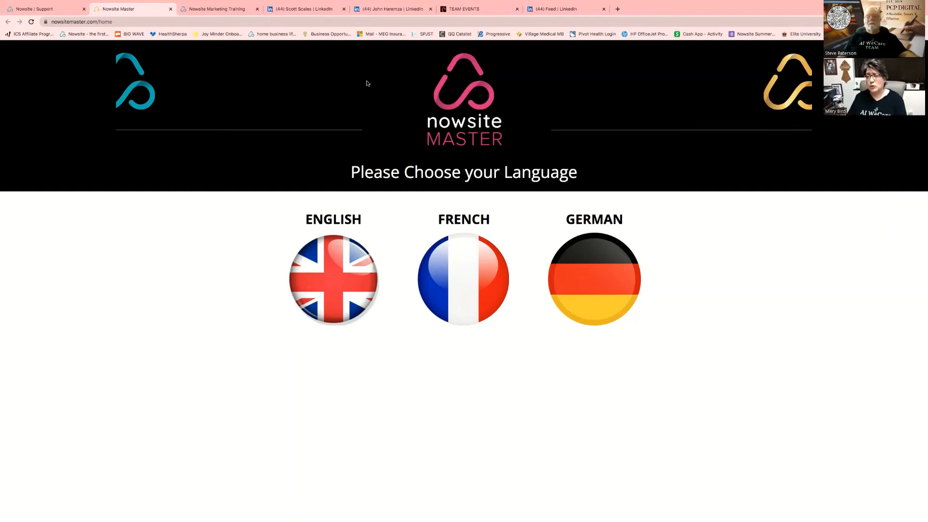
click(22, 9)
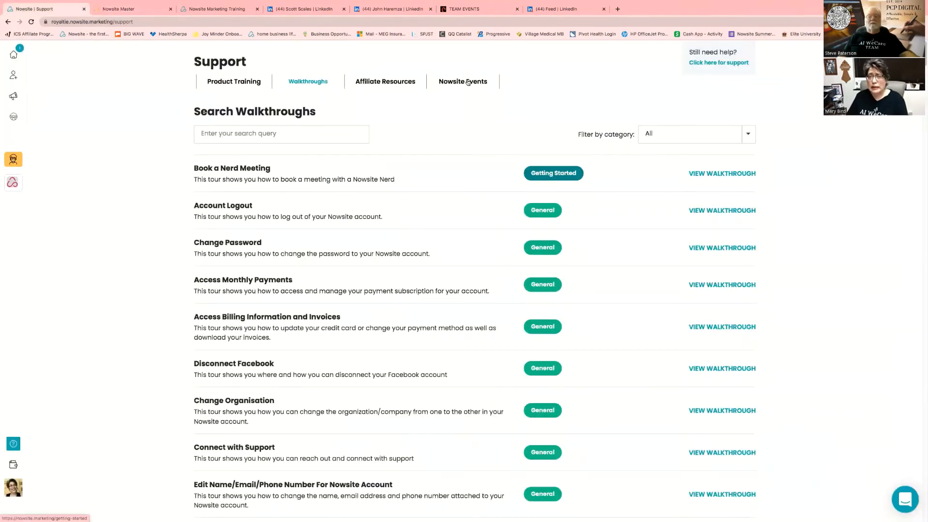
click(468, 82)
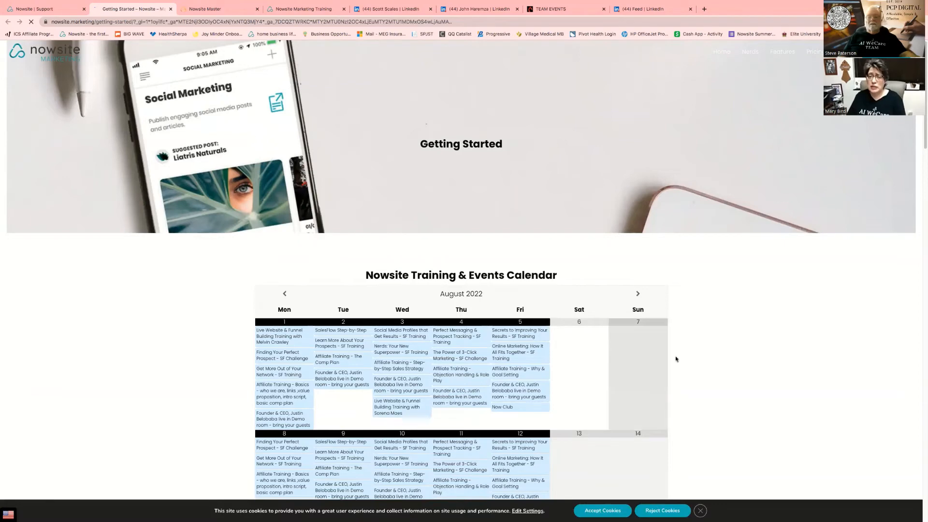
scroll(679, 352, down, 1)
scroll(683, 350, down, 3)
mouse_move(294, 259)
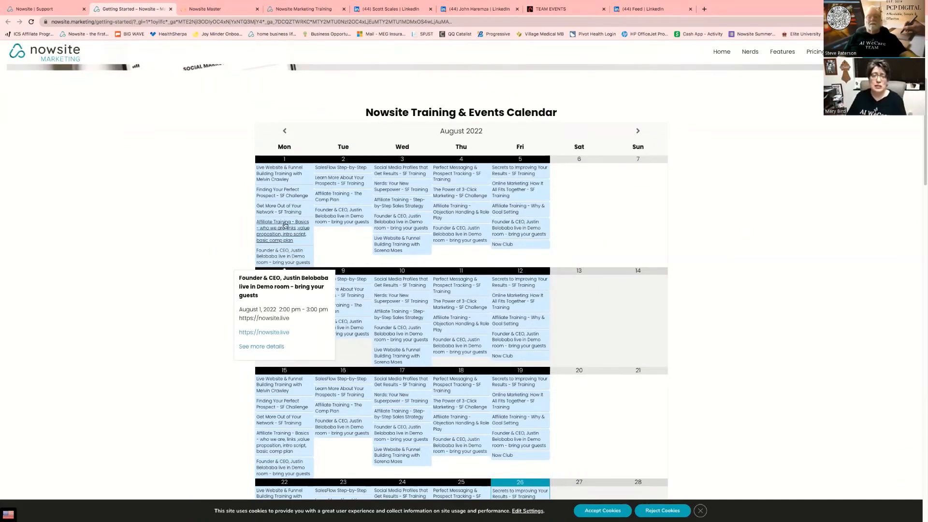
mouse_move(285, 181)
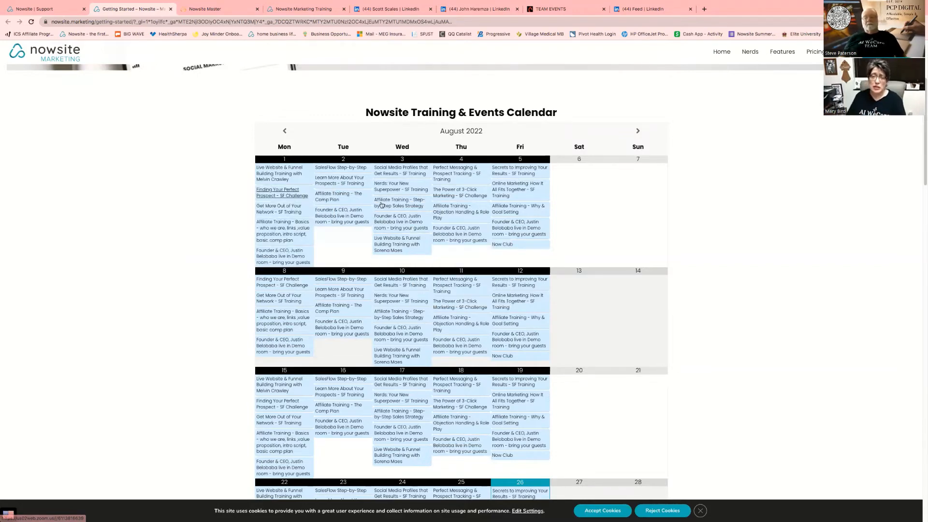
scroll(626, 400, down, 5)
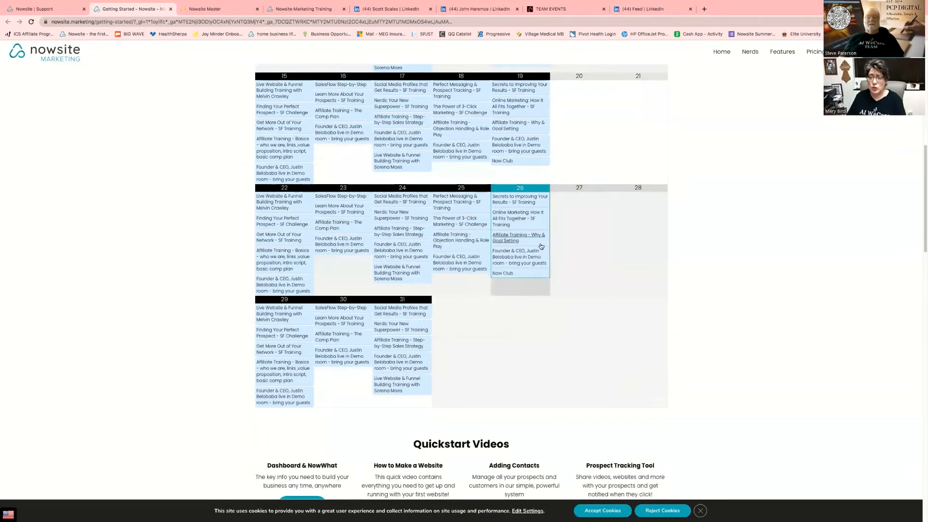
mouse_move(532, 240)
mouse_move(516, 198)
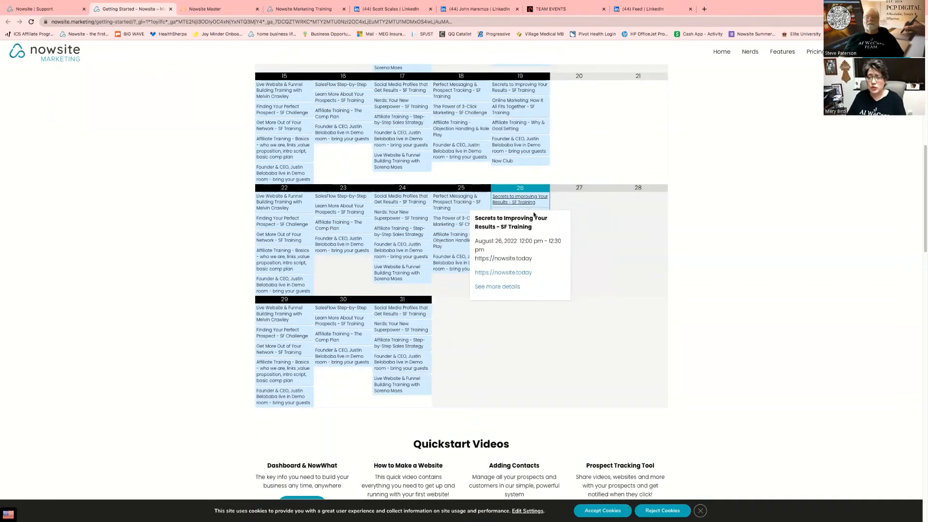
mouse_move(537, 223)
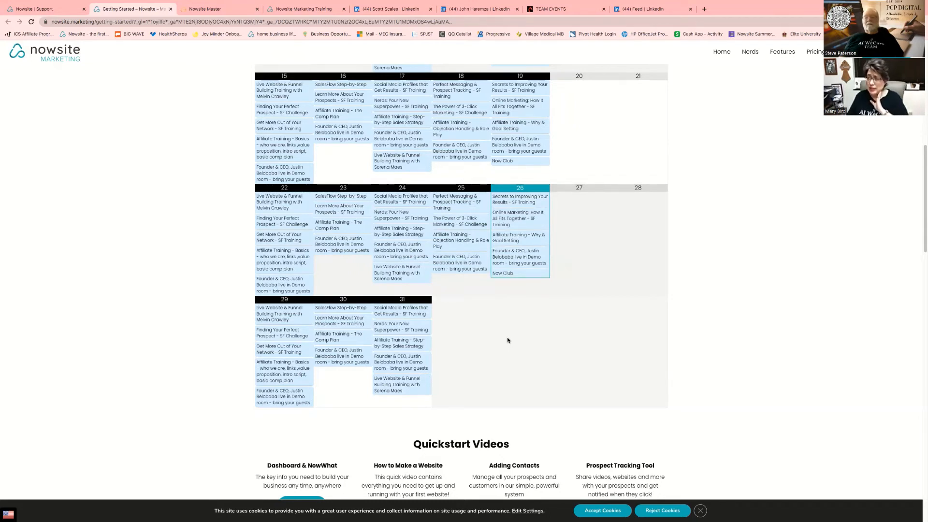
mouse_move(506, 277)
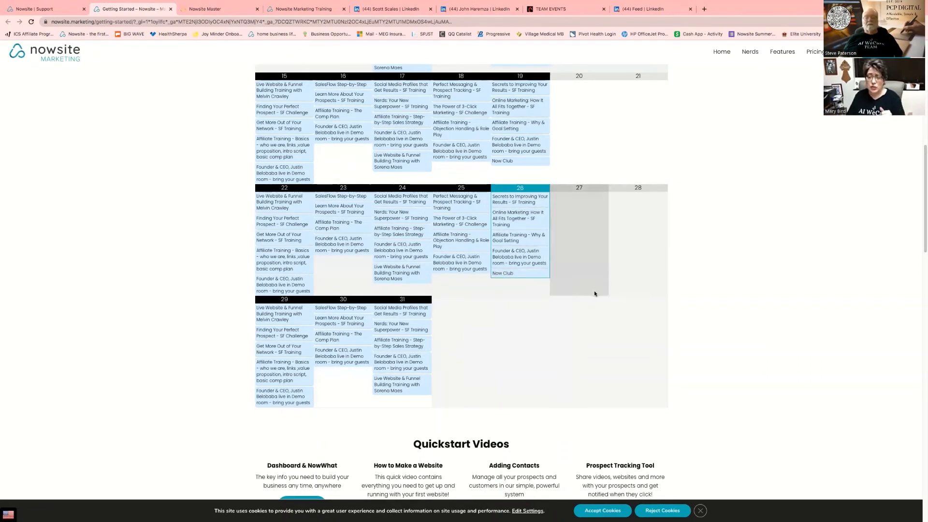
scroll(688, 298, down, 3)
scroll(687, 295, down, 2)
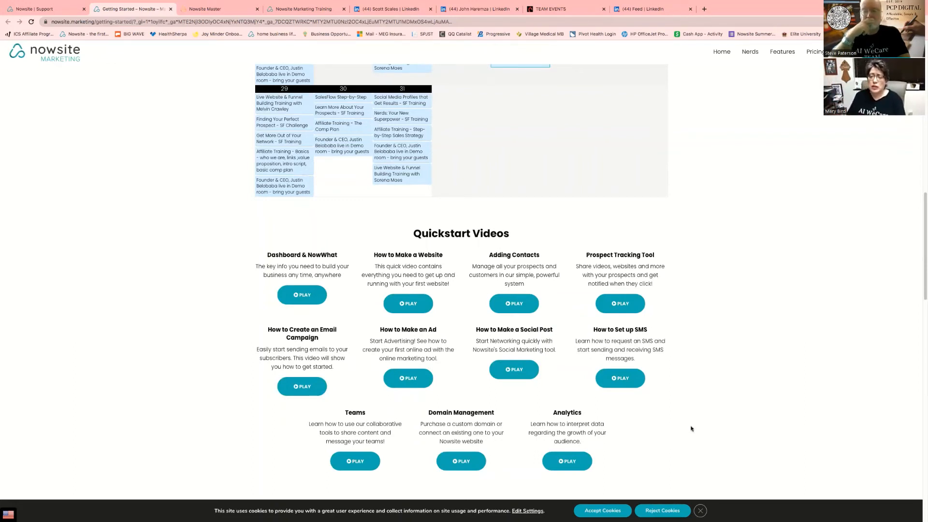
scroll(648, 285, up, 14)
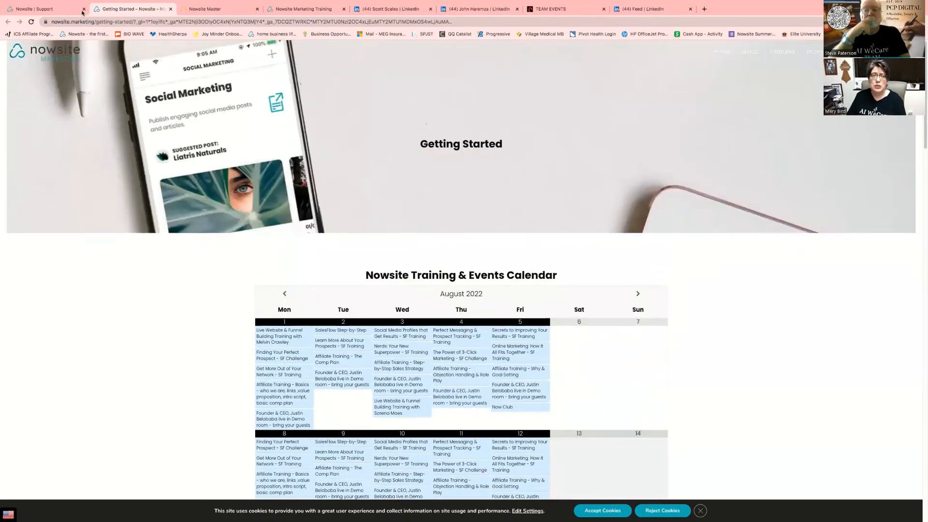
Back on the Support tab, open the support chat messenger and scroll its panel
click(54, 10)
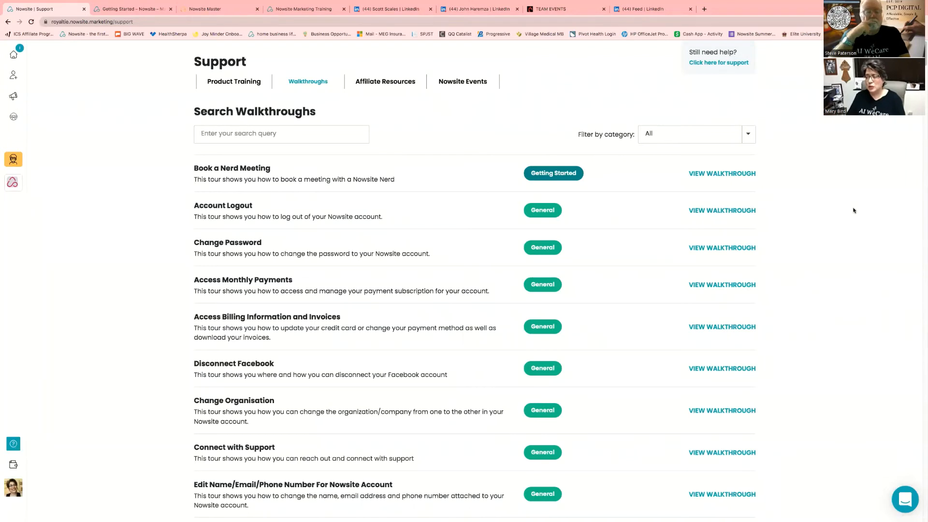
click(910, 504)
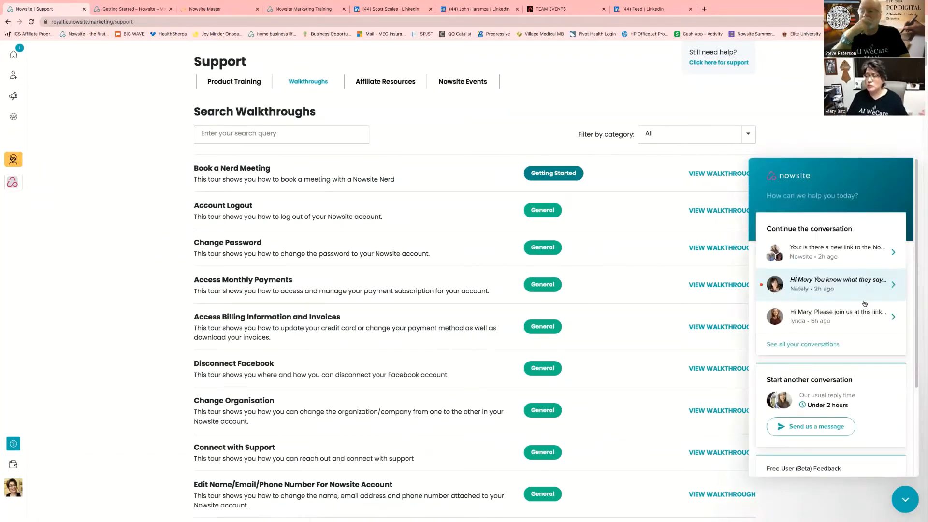
scroll(863, 385, down, 5)
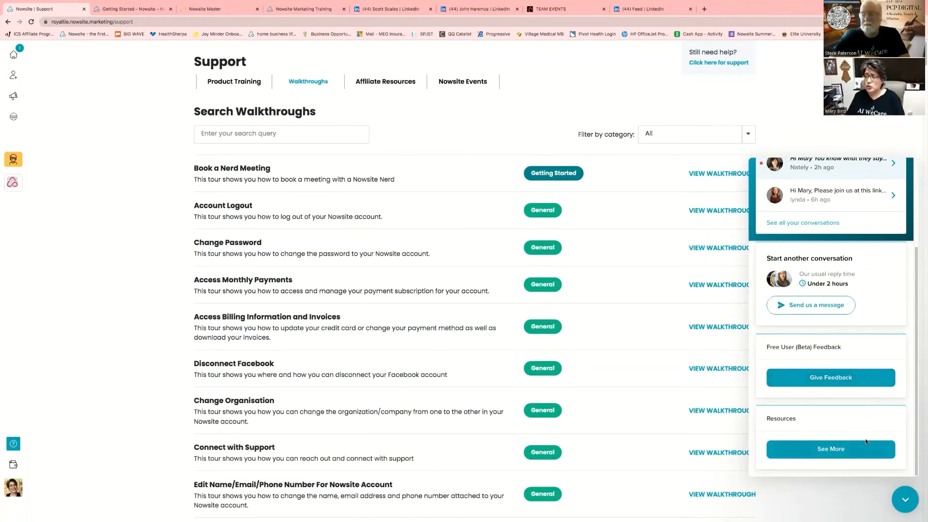
Collapse the Intercom messenger and close the discount offer pop-up
click(906, 504)
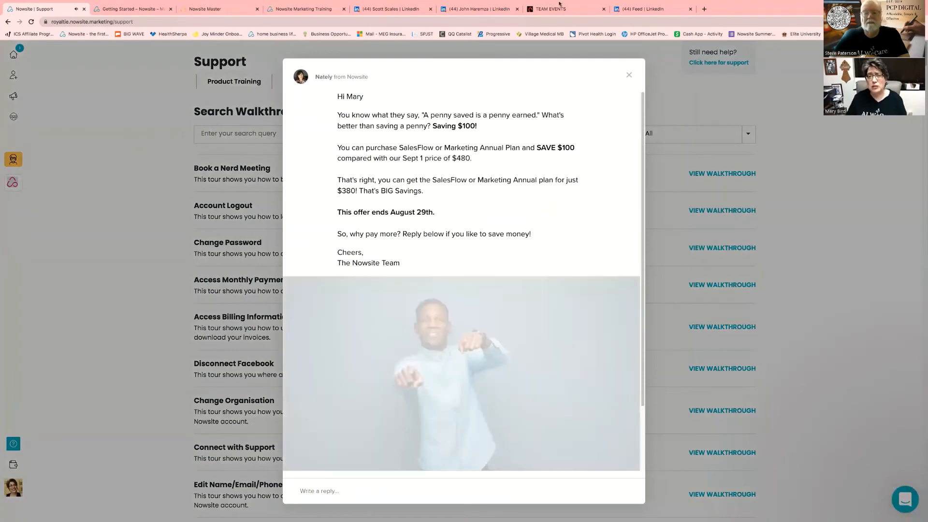
click(629, 76)
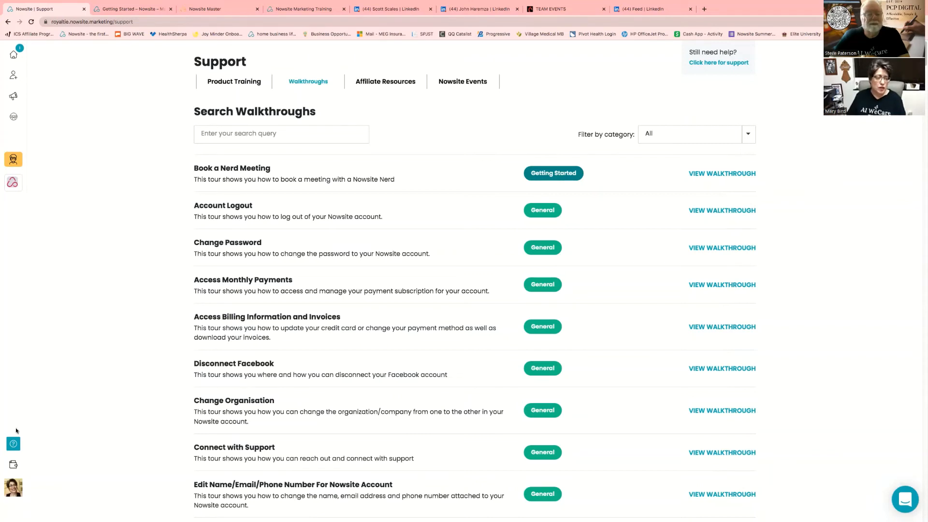
Open Refer & Earn to reach the Affiliate Program Get Started page
click(12, 466)
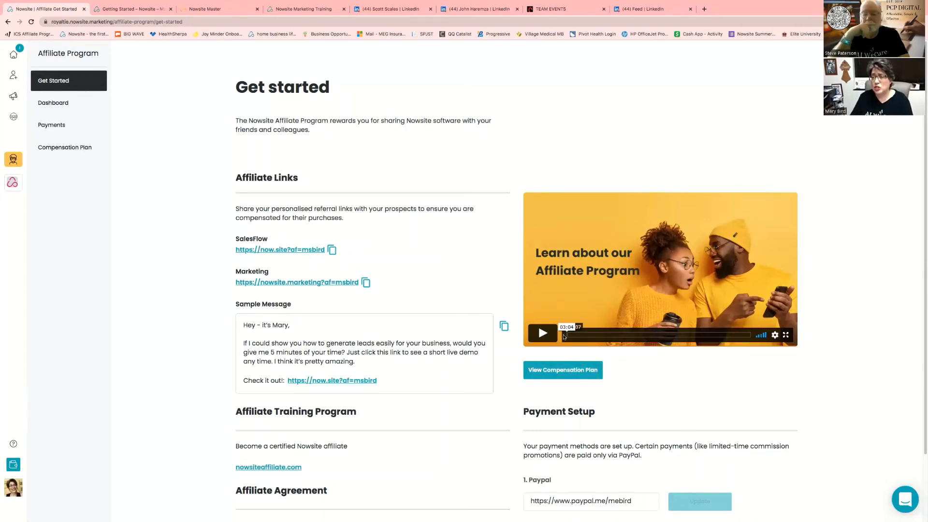
Scroll down to the Affiliate Training Program link and downloadable Affiliate Agreement
scroll(636, 362, down, 3)
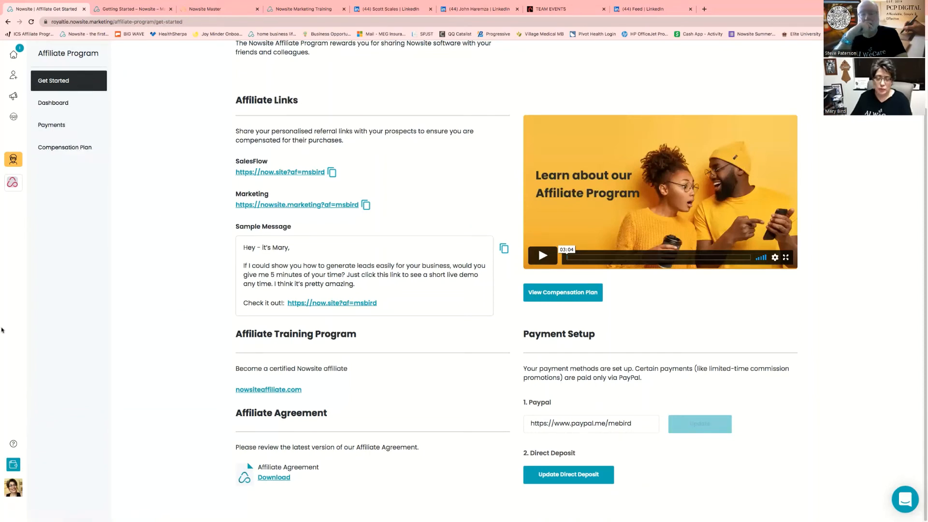
Open Account Info from the profile avatar, then move to its Connections page
click(18, 492)
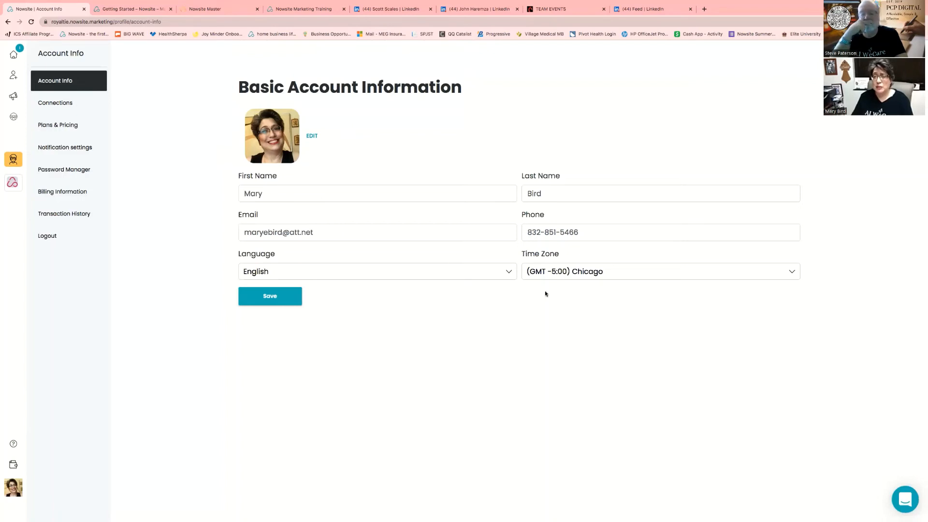
click(68, 103)
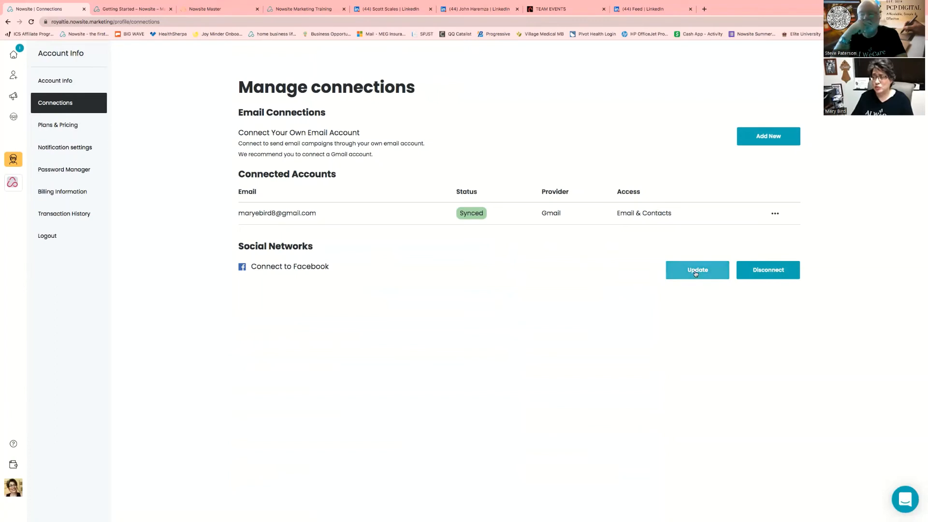
Open Plans & Pricing, showing the $49.50/month SalesFlow plan and $37/month annual option
click(63, 125)
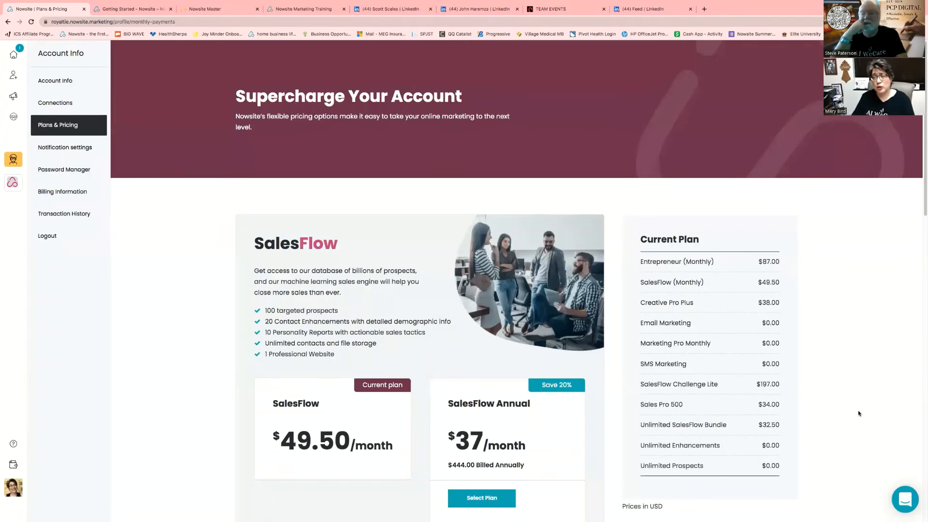
Review Additional Upgrades from SMS Marketing to Retargeting Ads, then go to Notification settings
scroll(845, 408, down, 3)
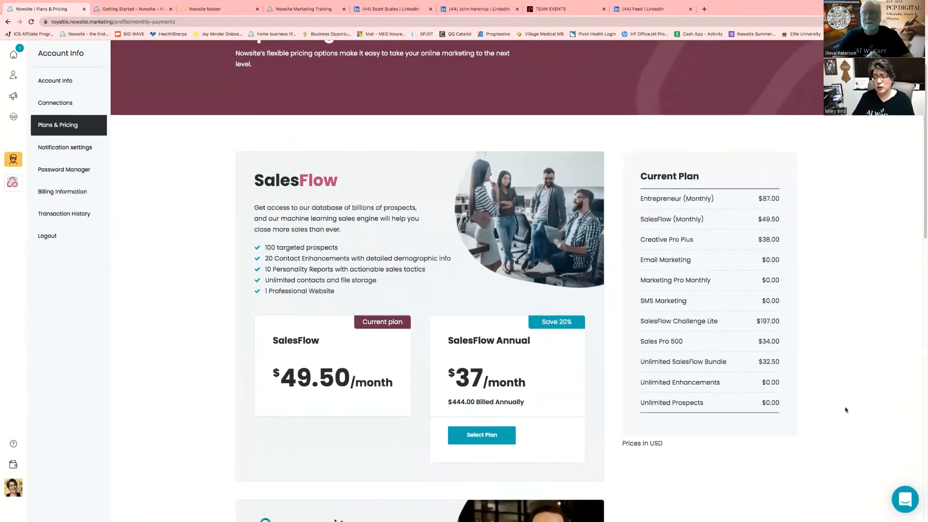
scroll(845, 406, down, 1)
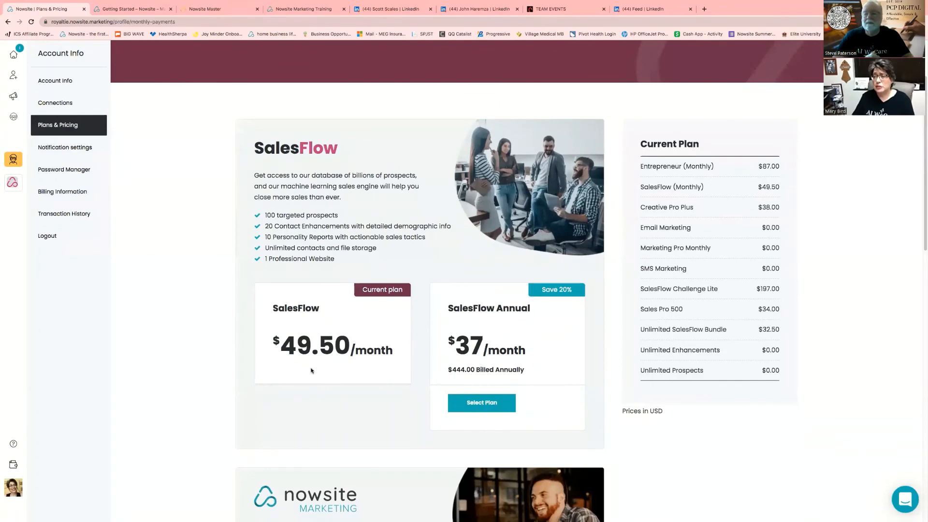
scroll(395, 361, down, 5)
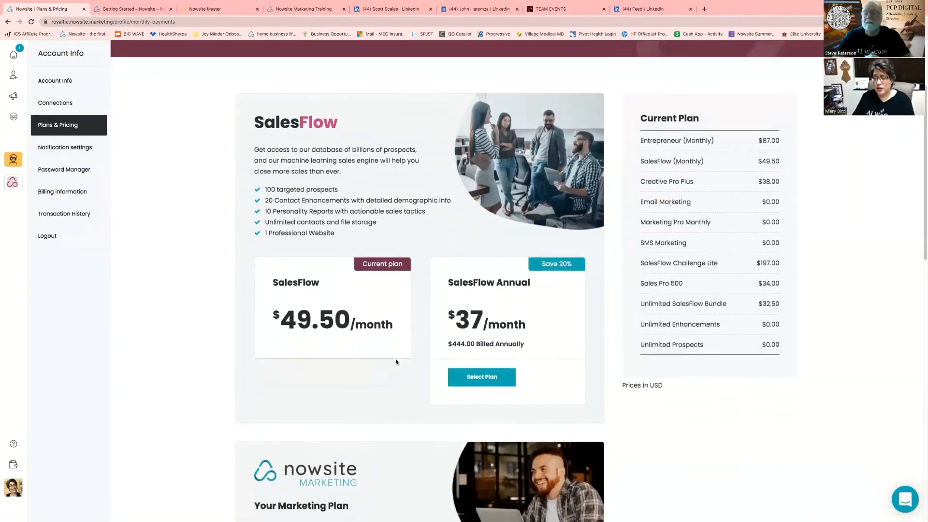
scroll(395, 360, down, 5)
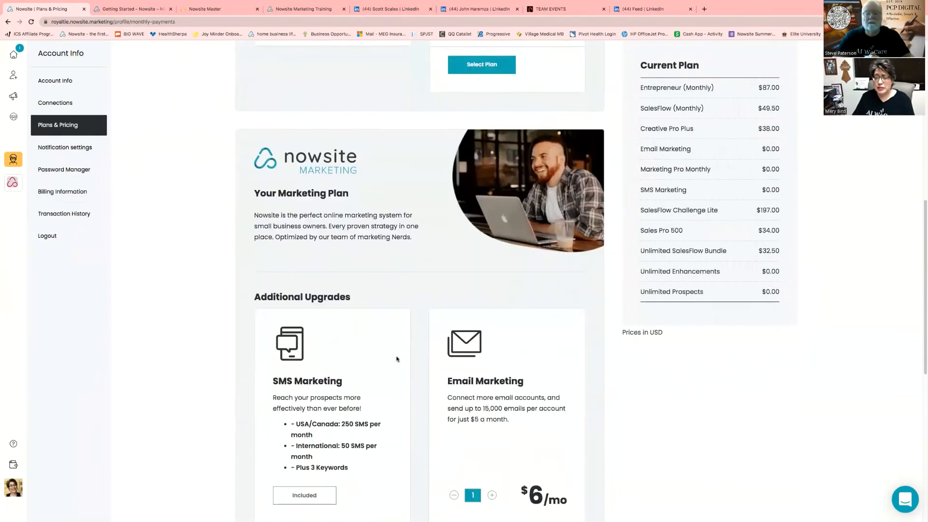
scroll(397, 359, down, 2)
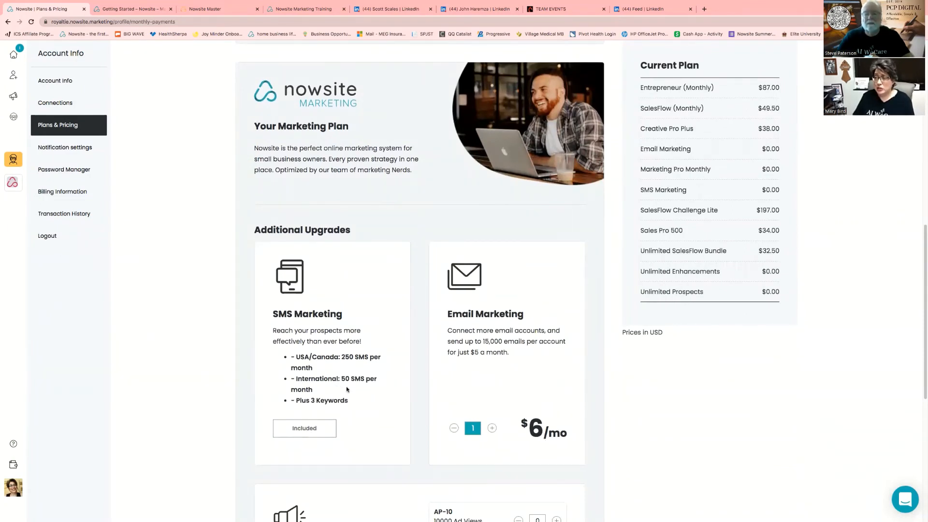
scroll(349, 387, down, 1)
scroll(349, 387, down, 3)
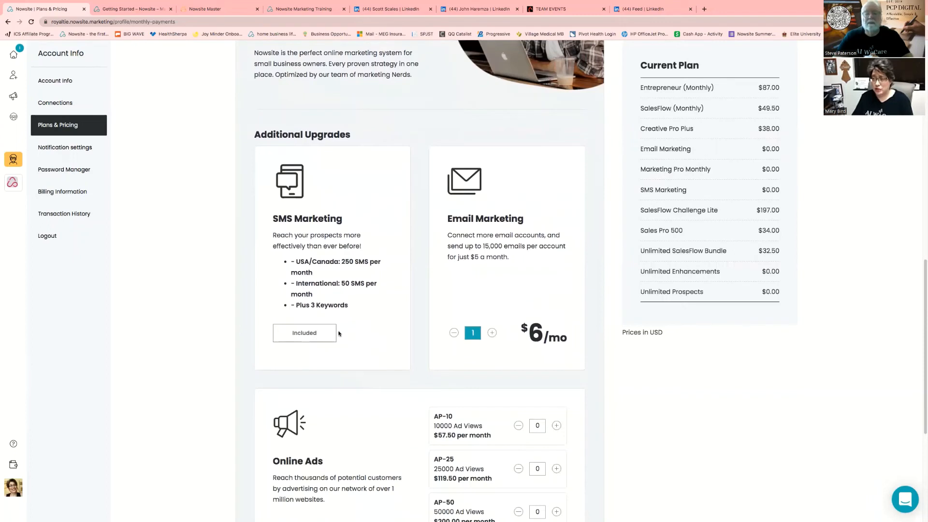
scroll(484, 368, down, 3)
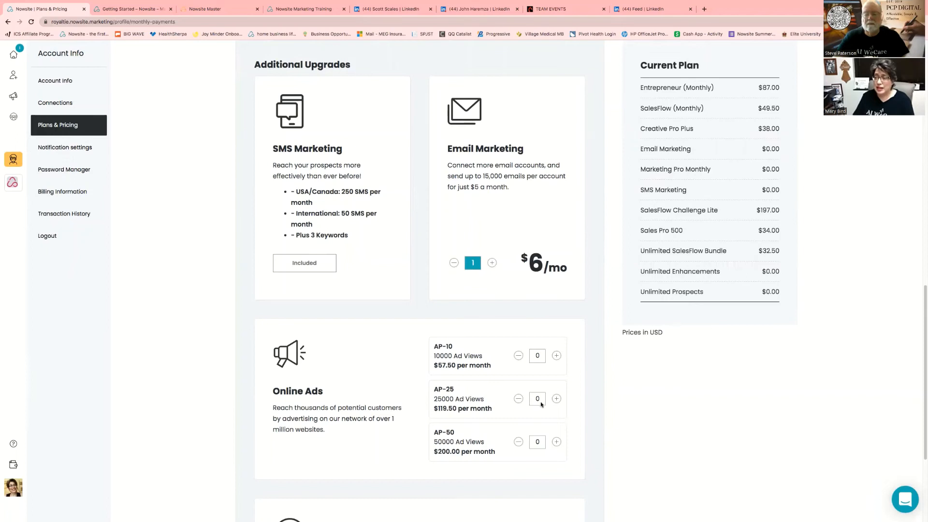
scroll(554, 407, down, 2)
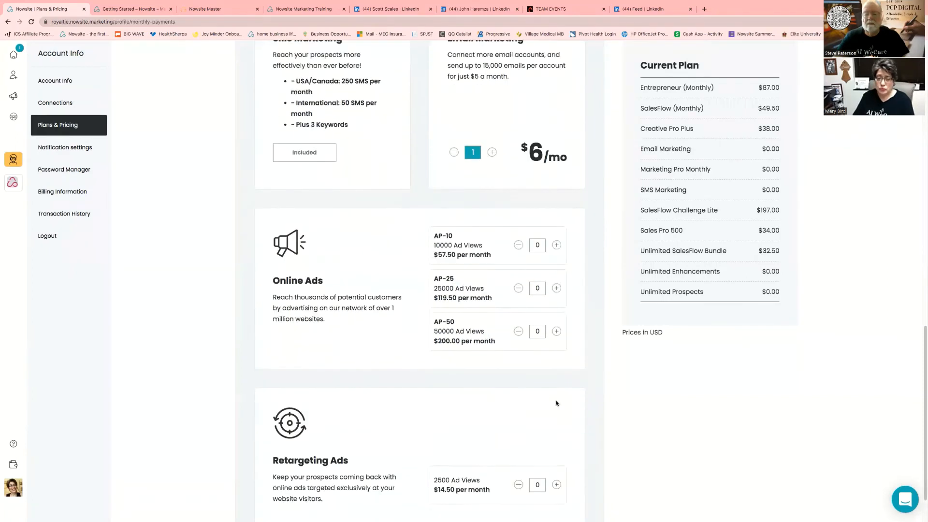
scroll(556, 403, down, 1)
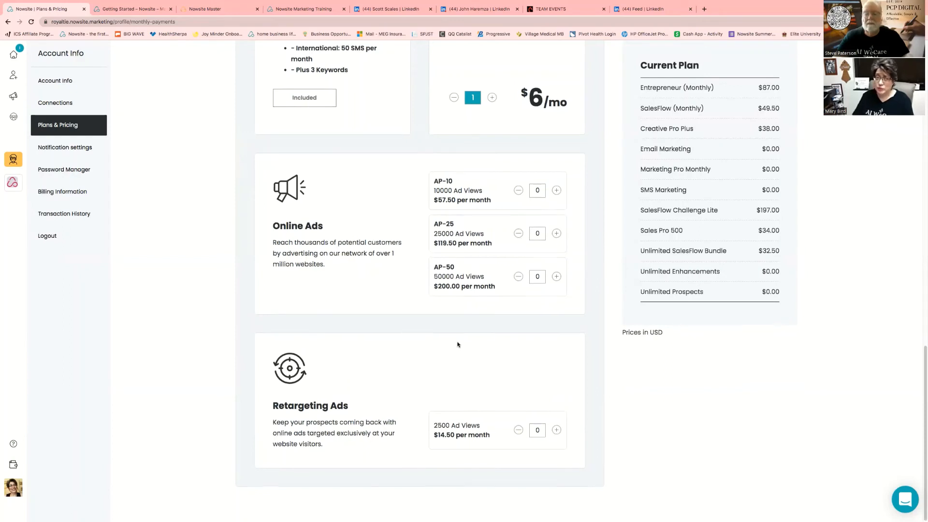
scroll(458, 342, up, 1)
click(71, 149)
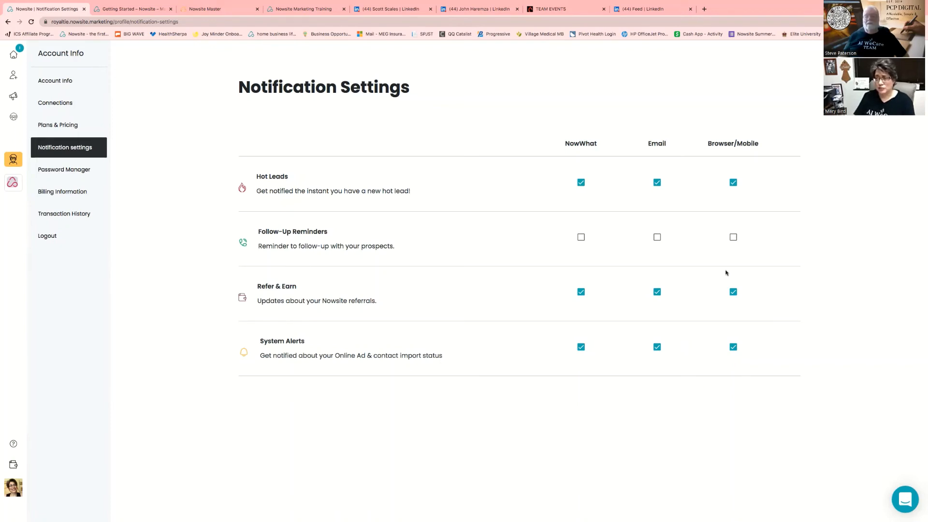
Go to Password Manager's Reset Your Password form with New and Confirm Password fields
click(57, 172)
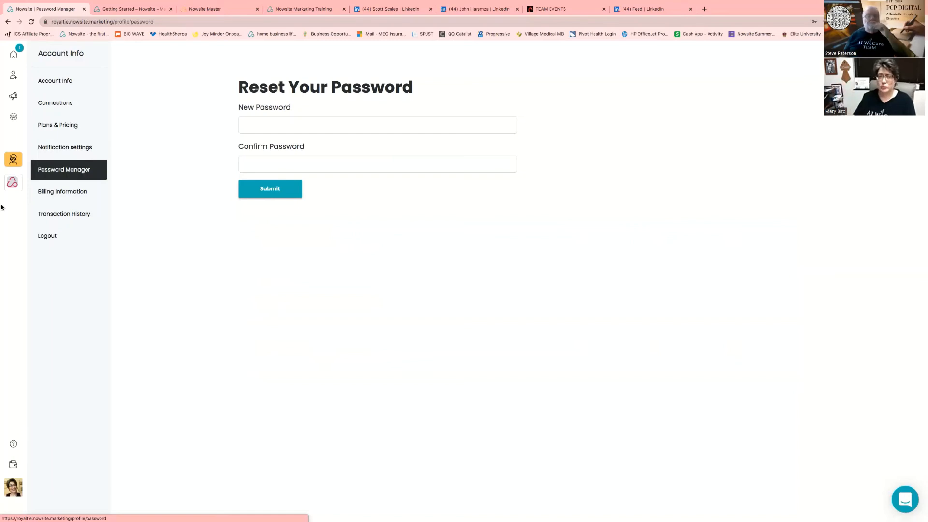
Go to Billing Information showing the saved credit card expiring 3/2027
click(82, 195)
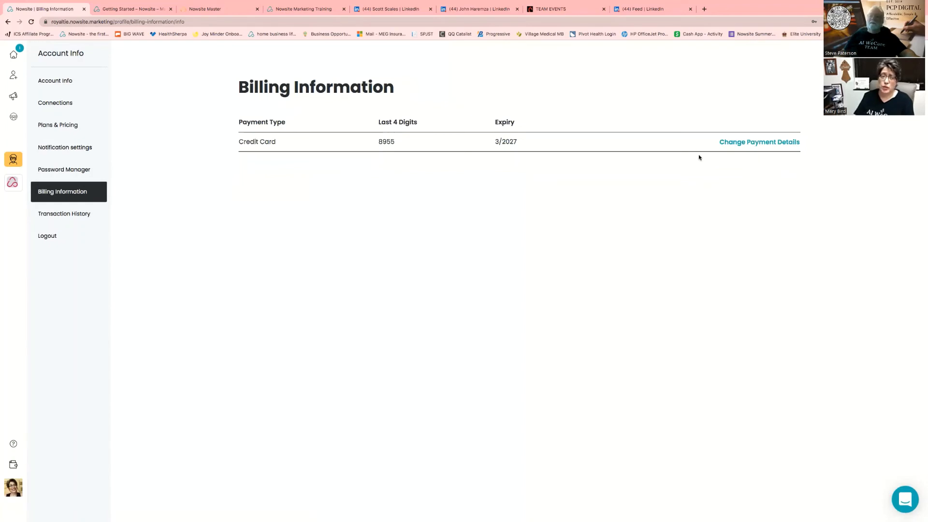
Go to Transaction History from the Account Info sidebar
click(54, 213)
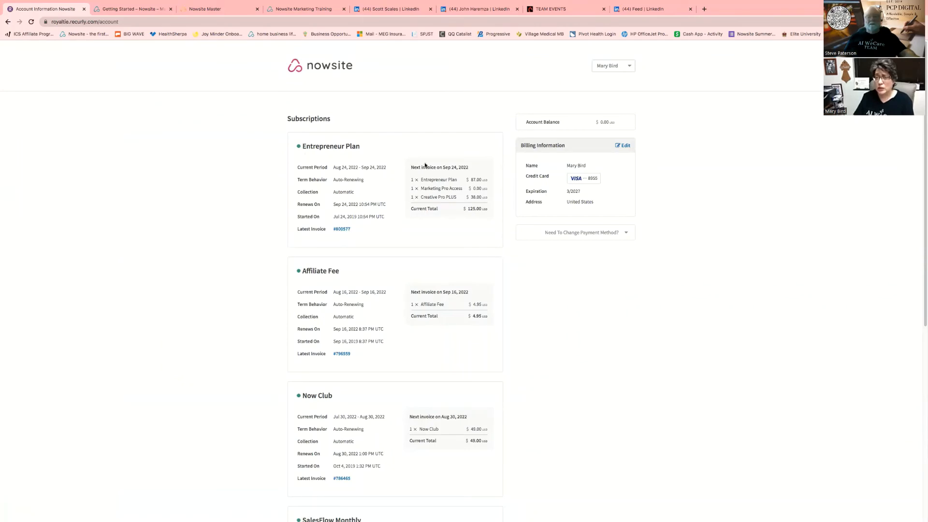
Scroll the Recurly account page past the SalesFlow Monthly subscription to the paid Invoices list
scroll(463, 244, down, 1)
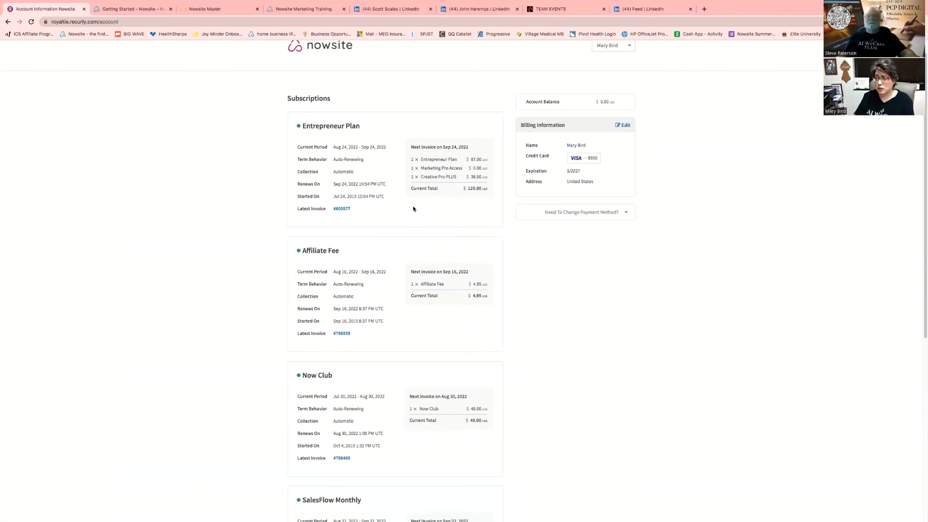
scroll(417, 217, down, 1)
scroll(419, 218, down, 3)
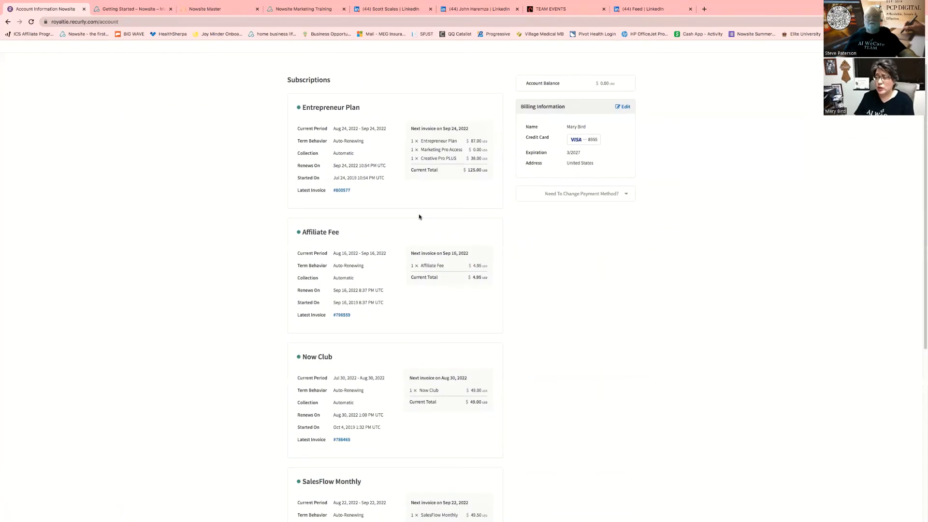
scroll(419, 214, down, 1)
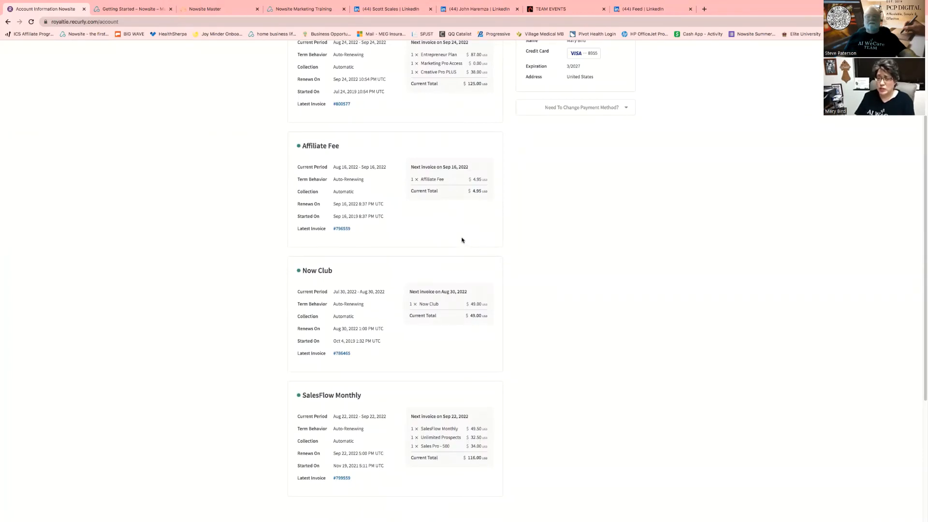
scroll(463, 237, down, 1)
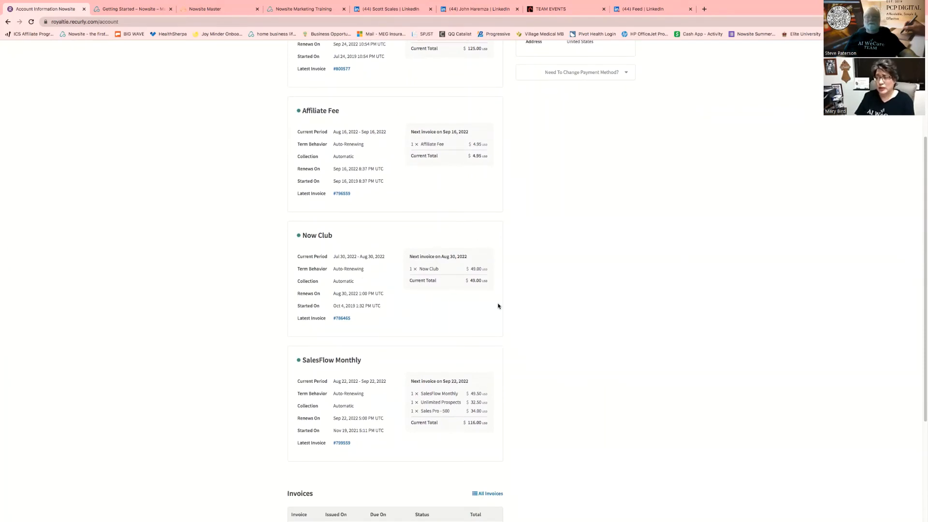
scroll(498, 303, down, 1)
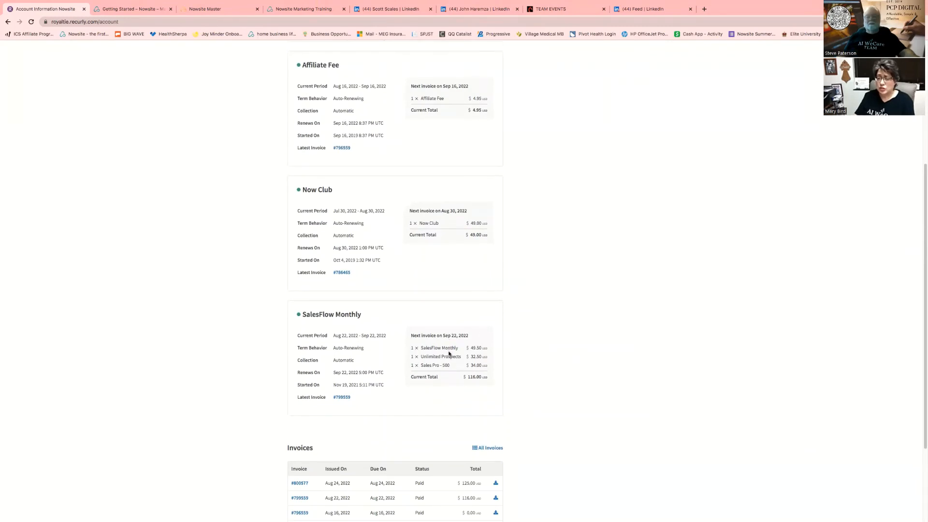
scroll(496, 336, down, 3)
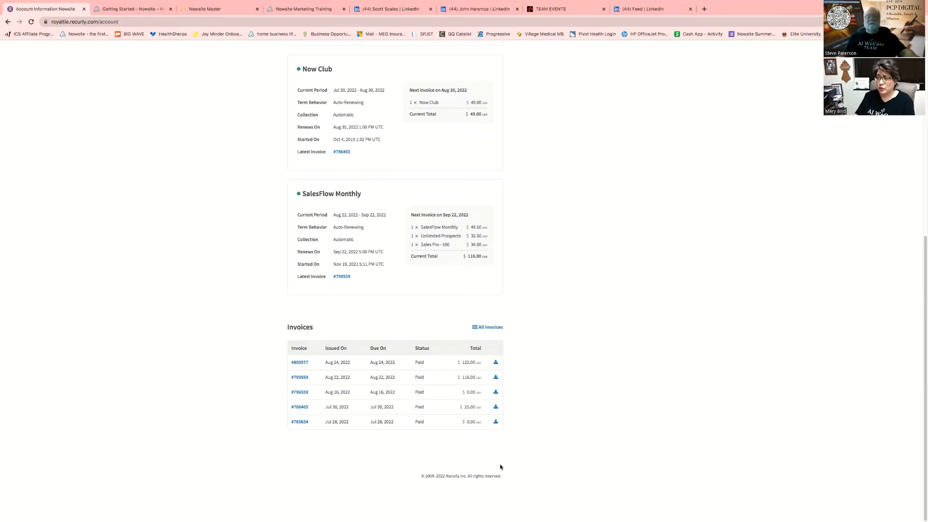
View the paid $125.00 Entrepreneur Plan invoice, then return to the Recurly account overview
click(300, 362)
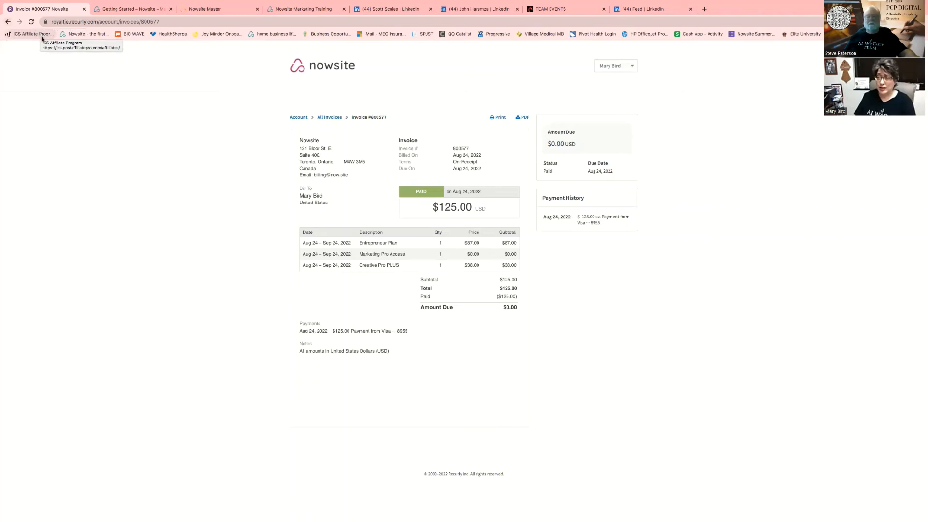
click(8, 22)
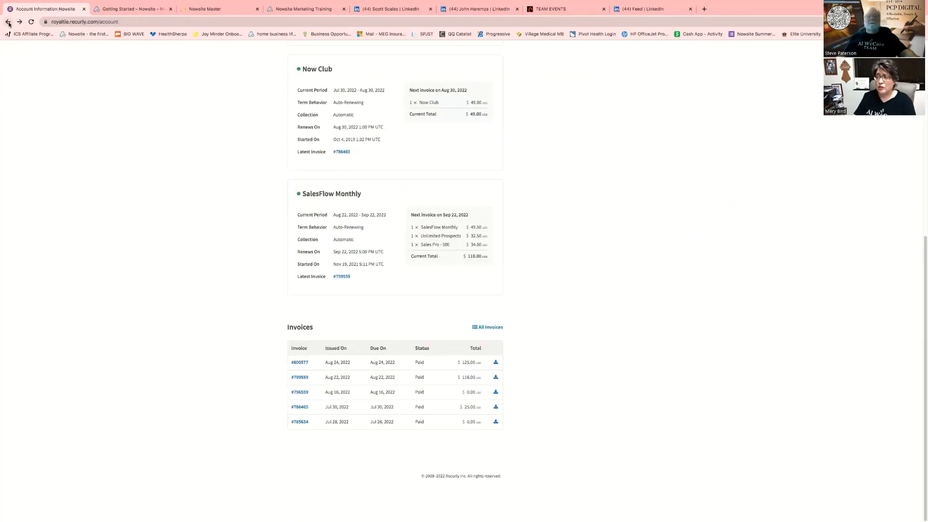
scroll(50, 144, up, 7)
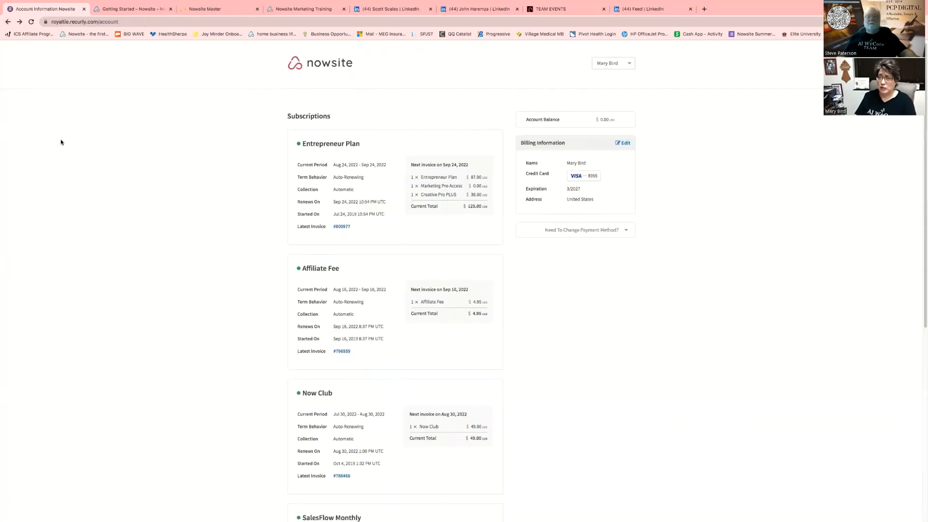
click(9, 22)
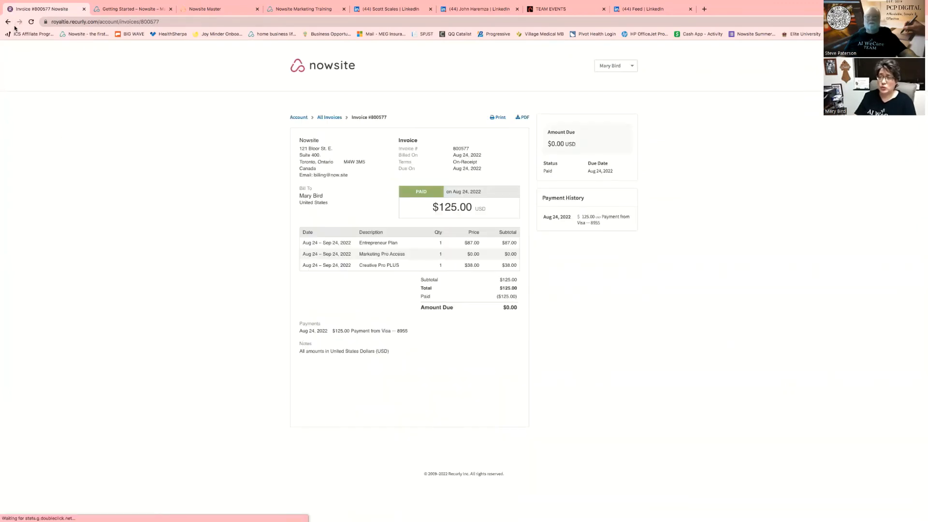
click(8, 23)
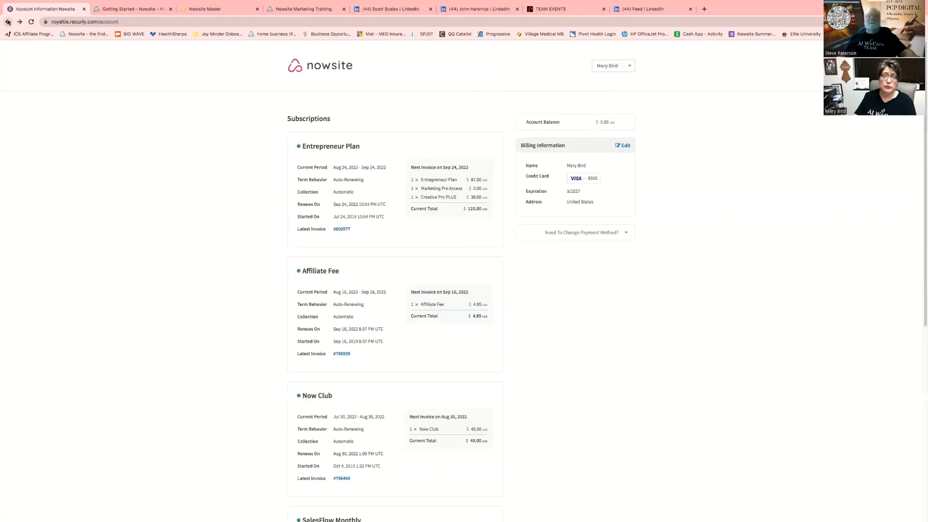
Go back to Nowsite's billing information, then return to the home dashboard
click(8, 23)
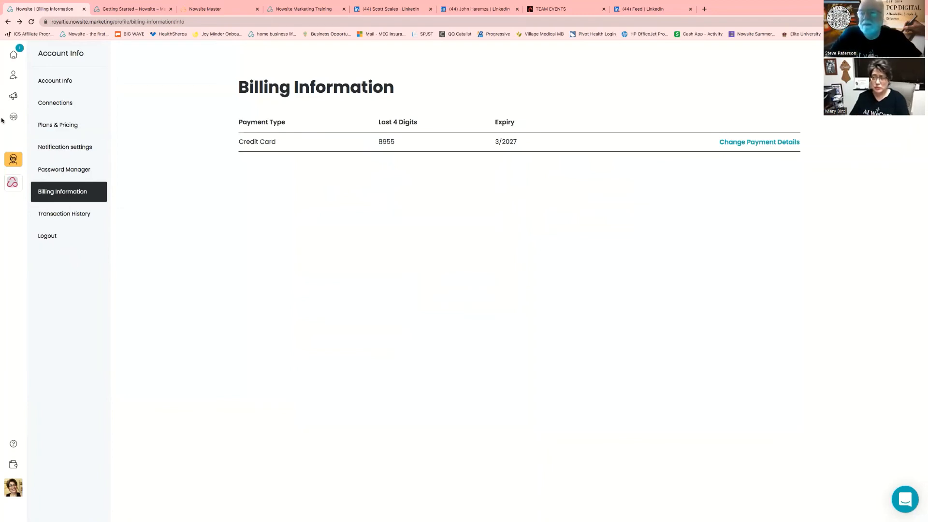
click(14, 55)
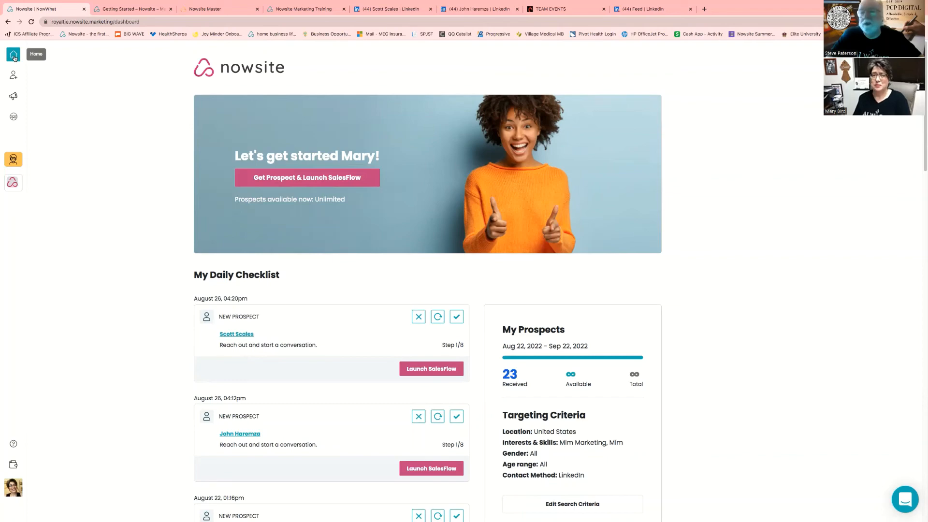
Switch to the AI WeCare Team website tab and go to its Home page
click(561, 8)
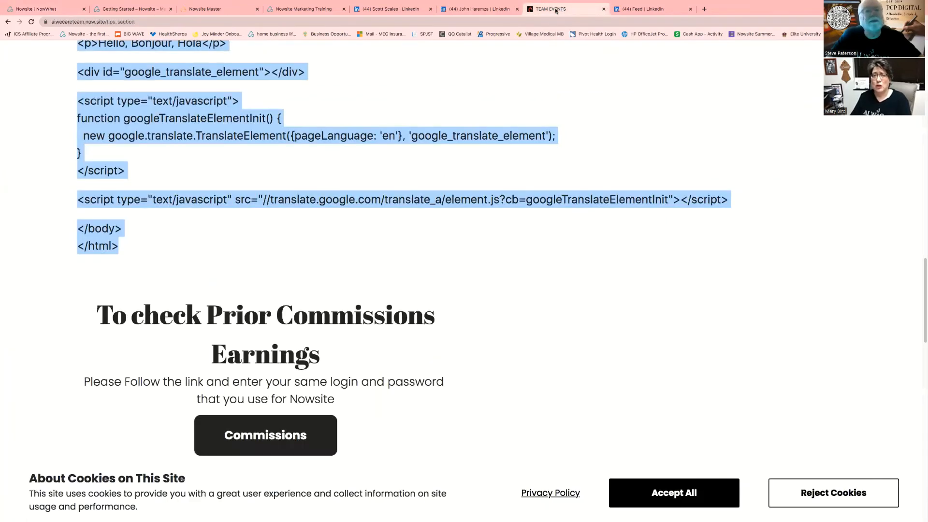
scroll(486, 145, up, 15)
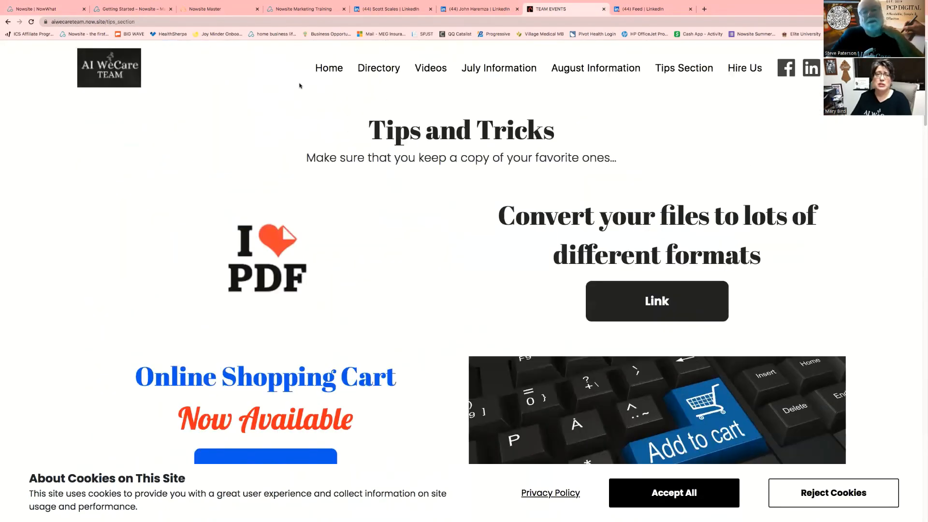
click(334, 71)
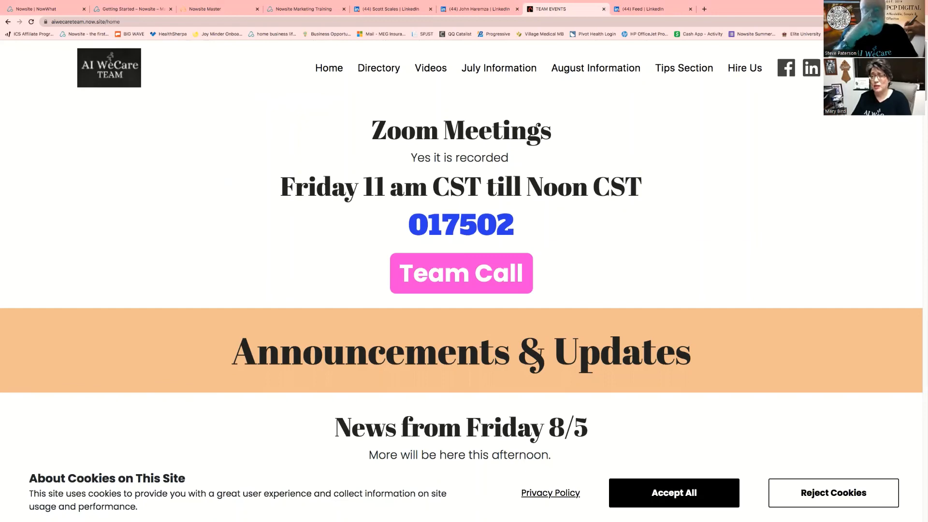
Browse the home page announcements, then go to the team member Directory
scroll(629, 260, down, 1)
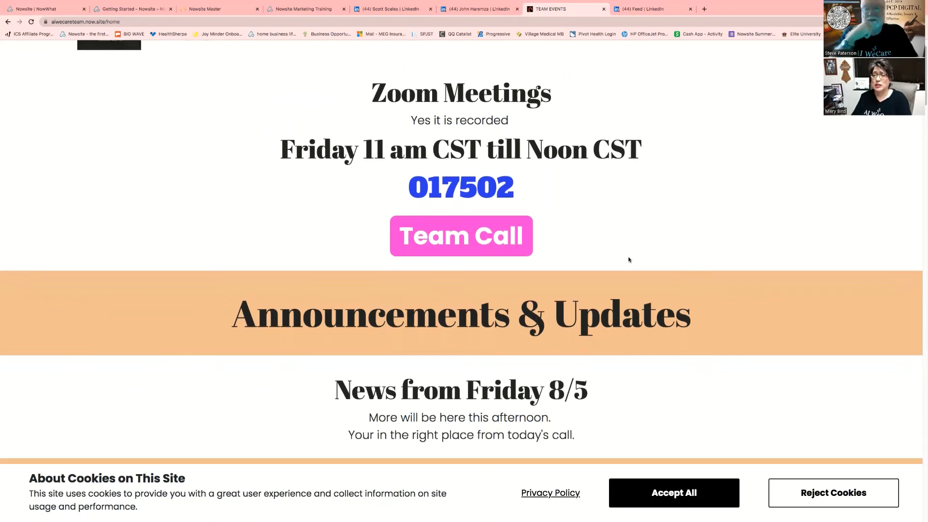
scroll(628, 260, down, 5)
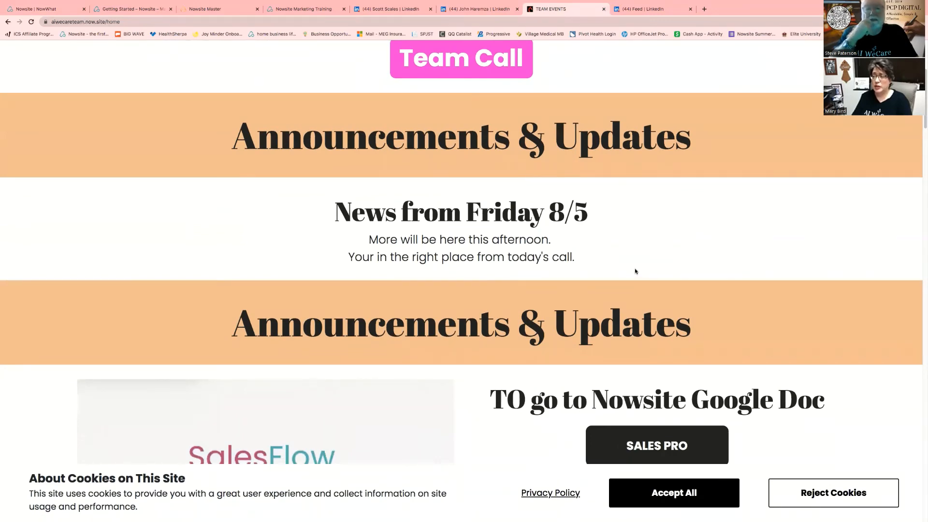
scroll(635, 272, up, 6)
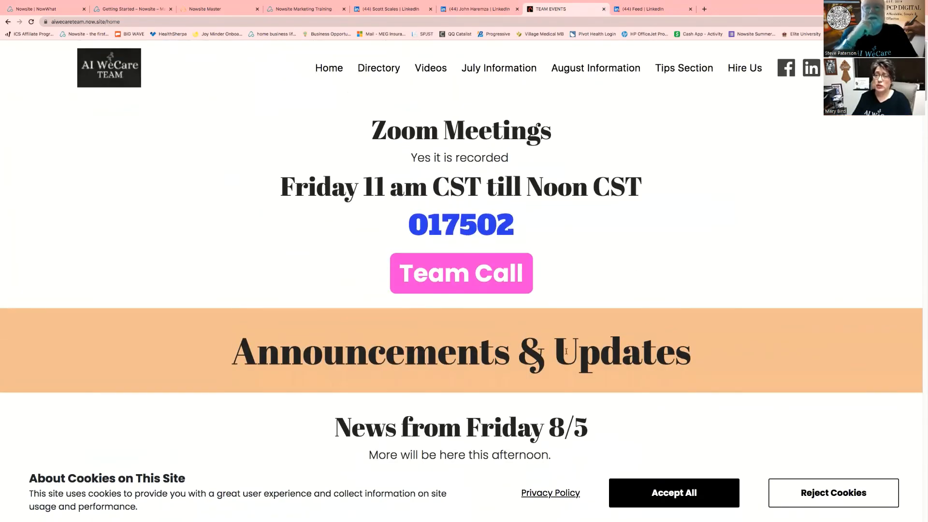
click(380, 71)
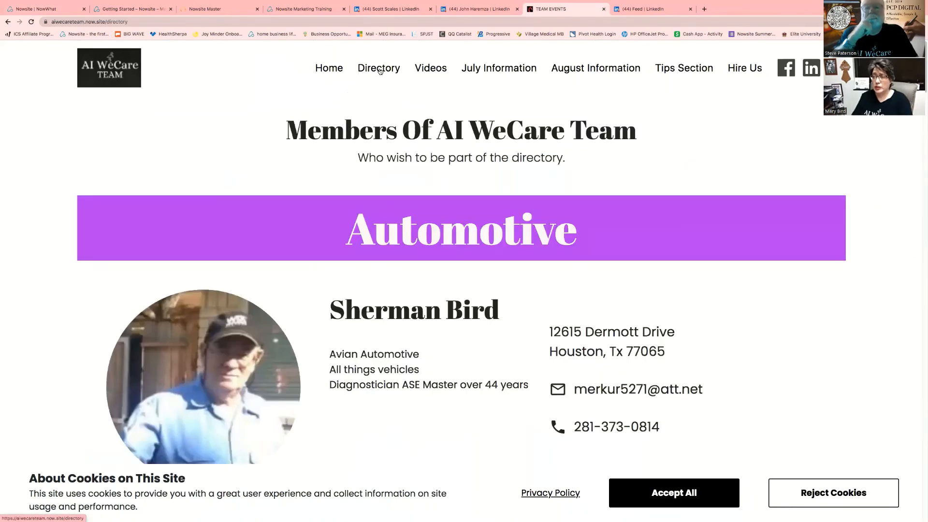
Scroll down through the member directory listings
scroll(436, 215, down, 8)
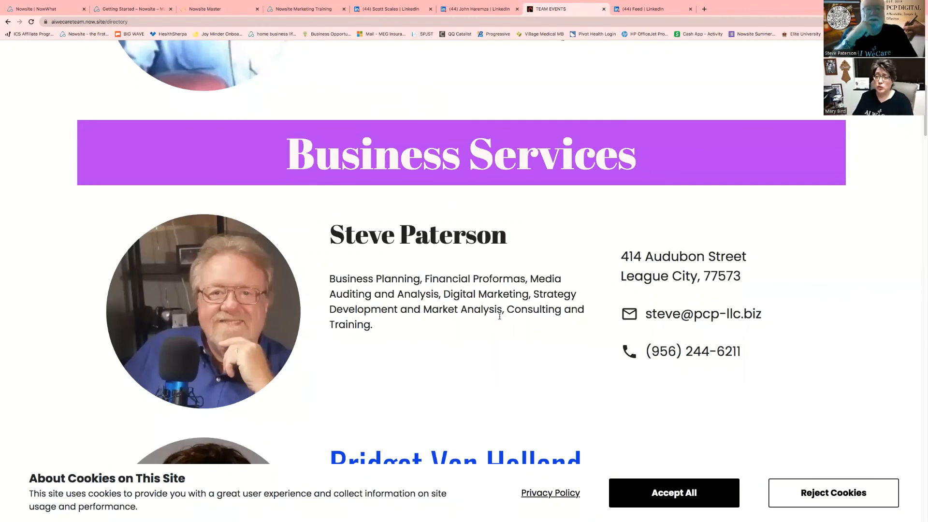
scroll(493, 346, down, 1)
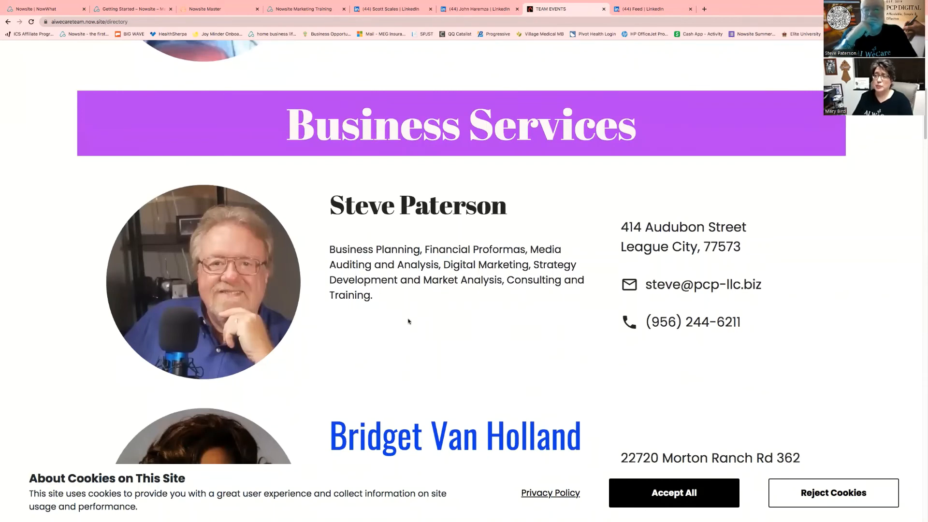
scroll(461, 325, down, 5)
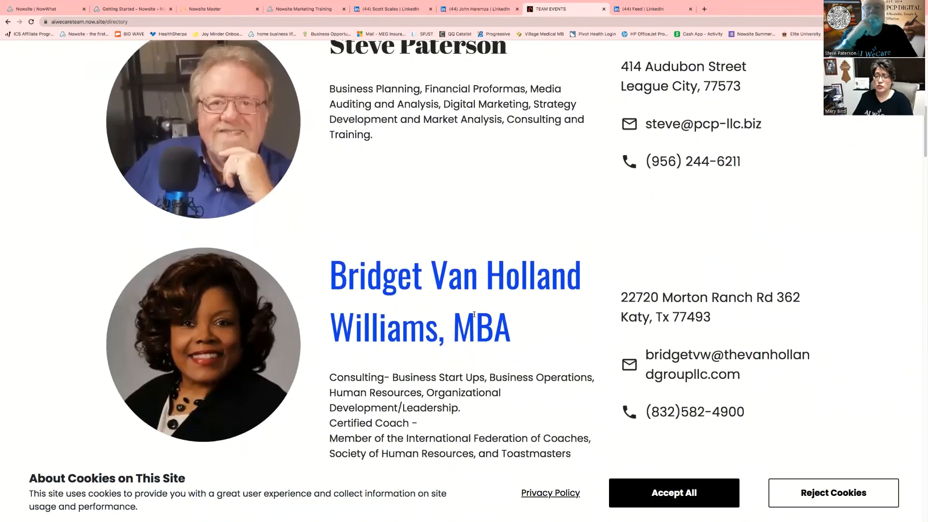
scroll(487, 305, down, 8)
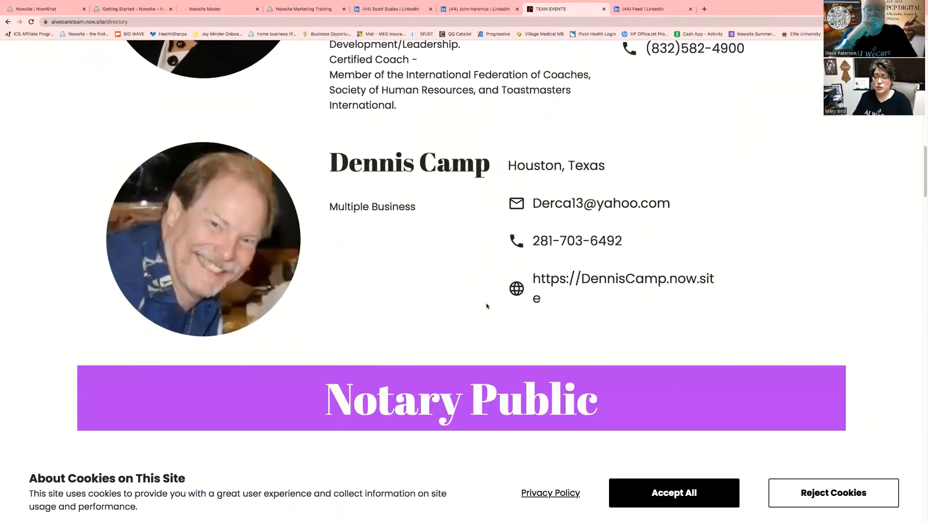
scroll(487, 304, down, 1)
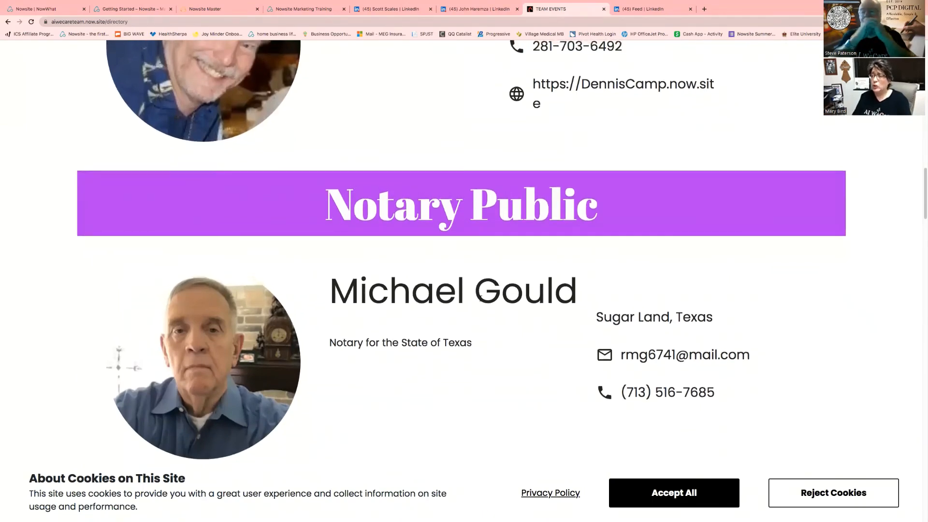
Return to the top of the directory and go to the Videos page with the Nowsite for Beginners series
scroll(480, 299, up, 4)
scroll(483, 299, up, 11)
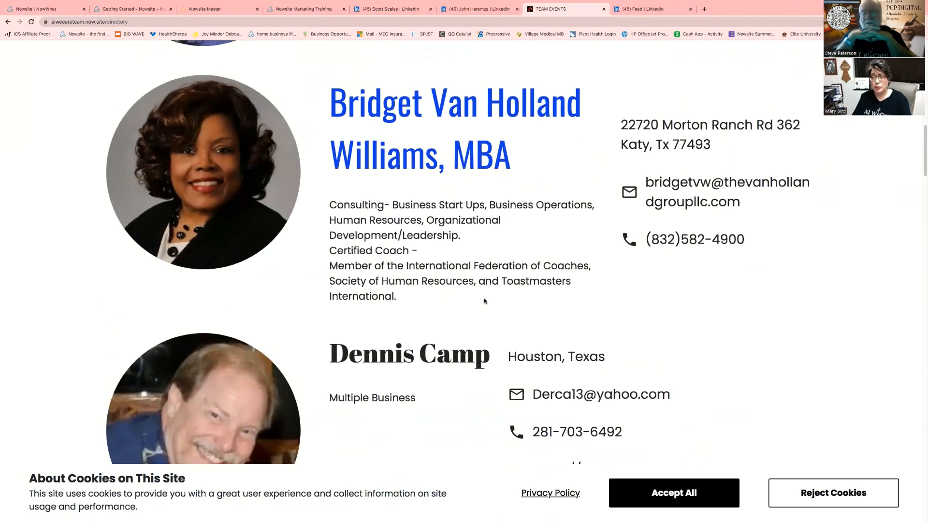
scroll(485, 299, up, 12)
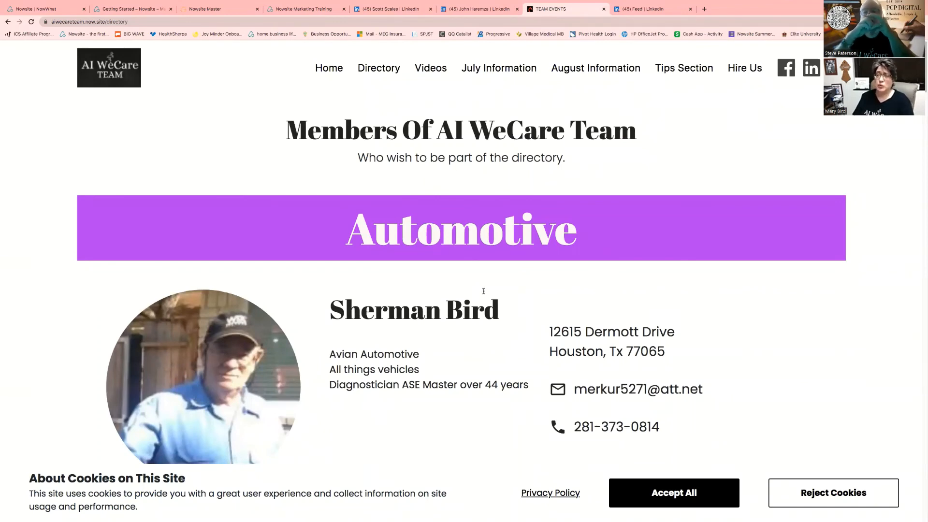
click(432, 71)
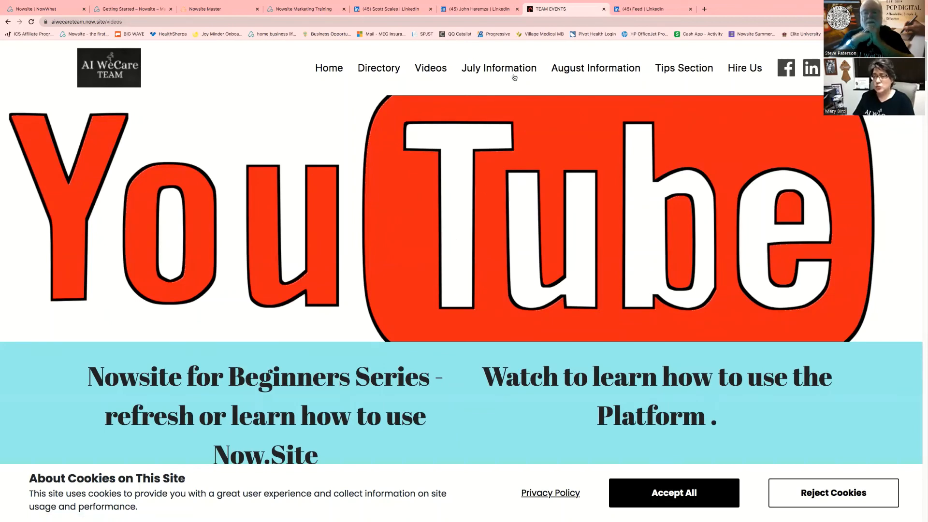
Browse the August Information page's Unlimited Hot Leads and $50 Instant Cash Bonus promos, then return to the top
click(602, 69)
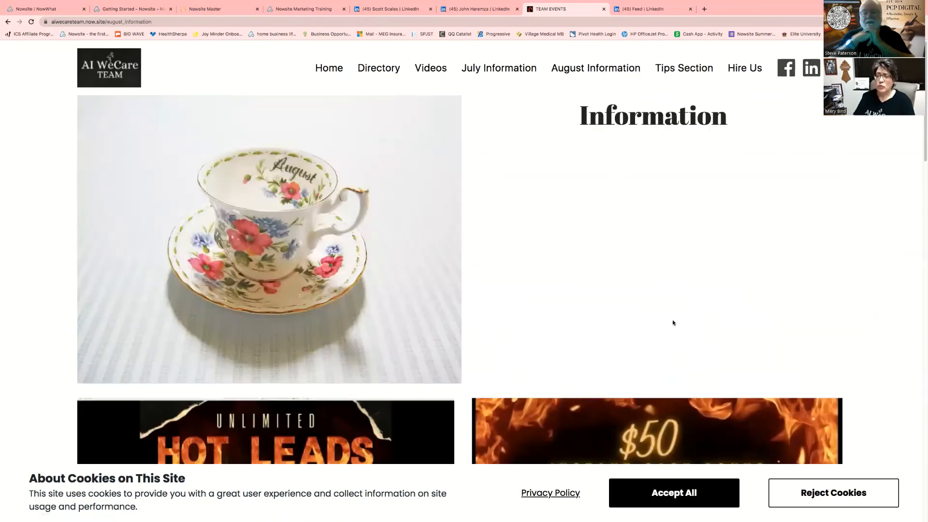
scroll(717, 210, down, 1)
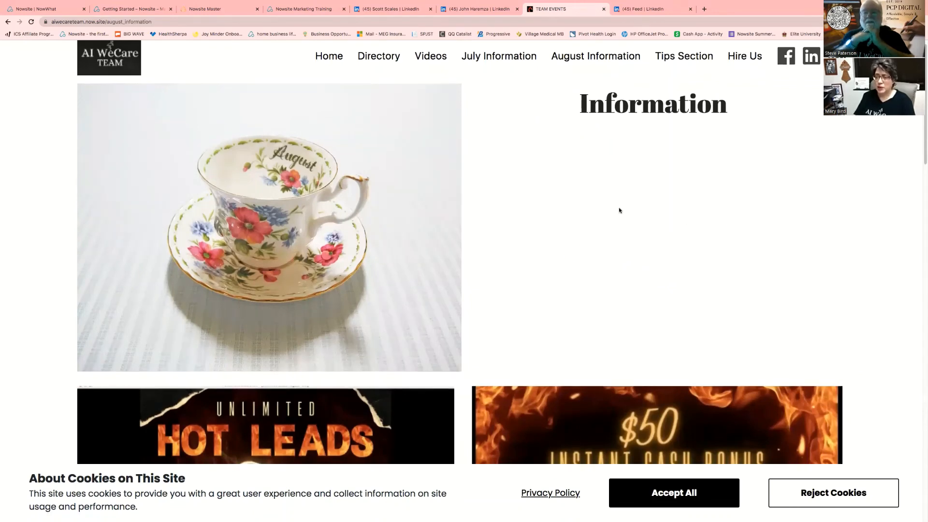
scroll(618, 208, down, 5)
scroll(619, 209, down, 3)
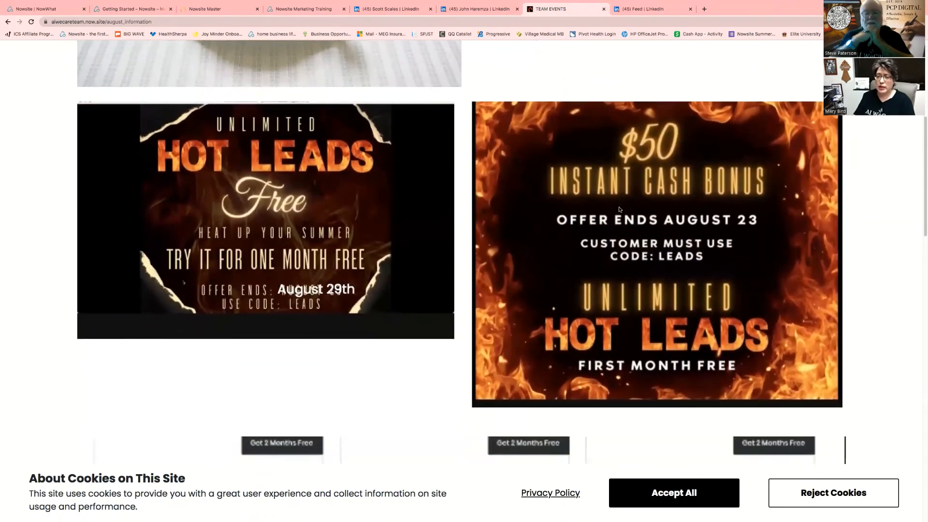
scroll(619, 209, down, 1)
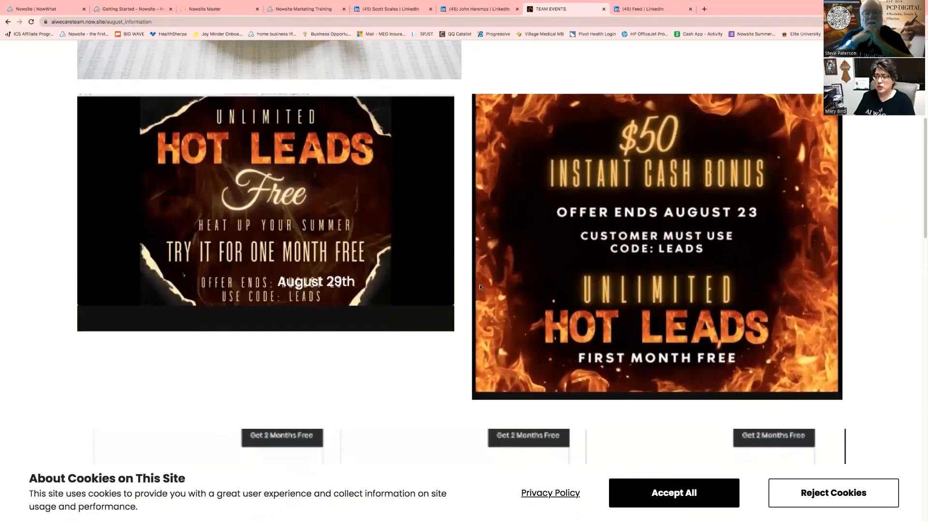
scroll(526, 240, up, 2)
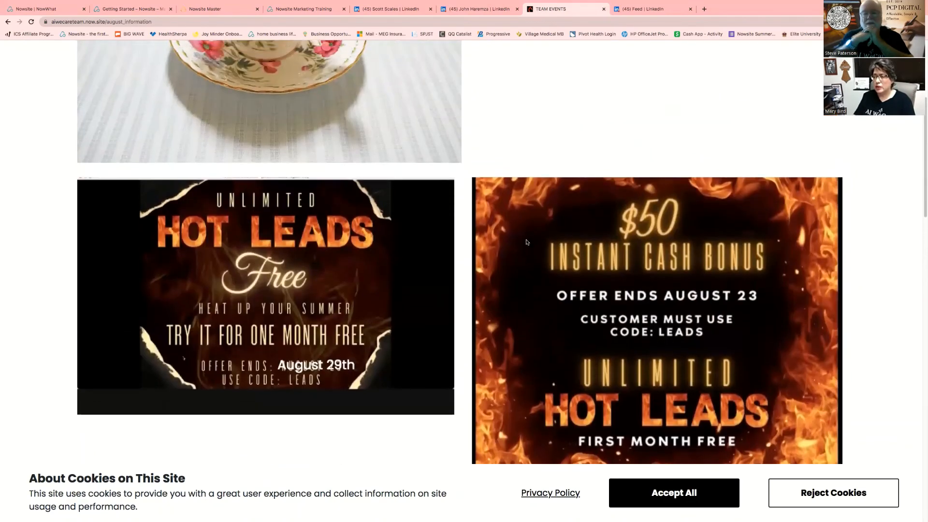
scroll(526, 241, up, 4)
scroll(527, 246, up, 2)
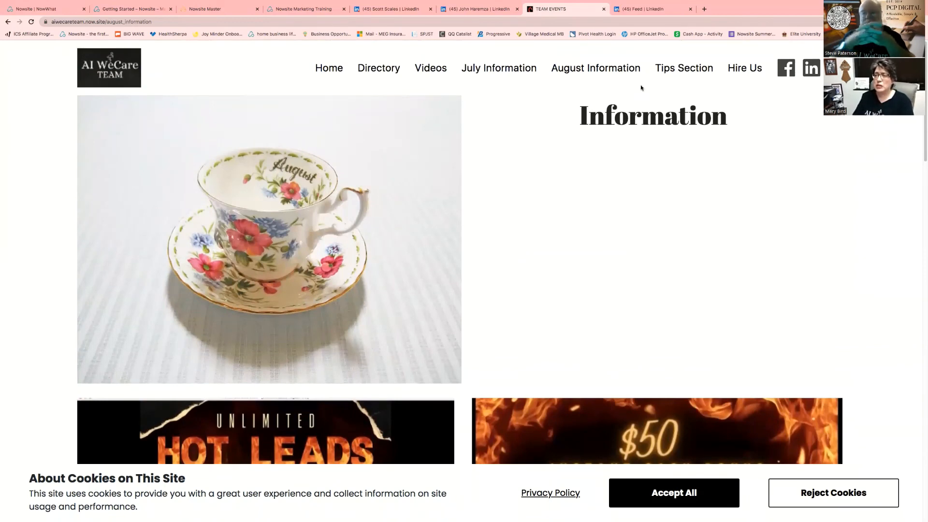
click(667, 71)
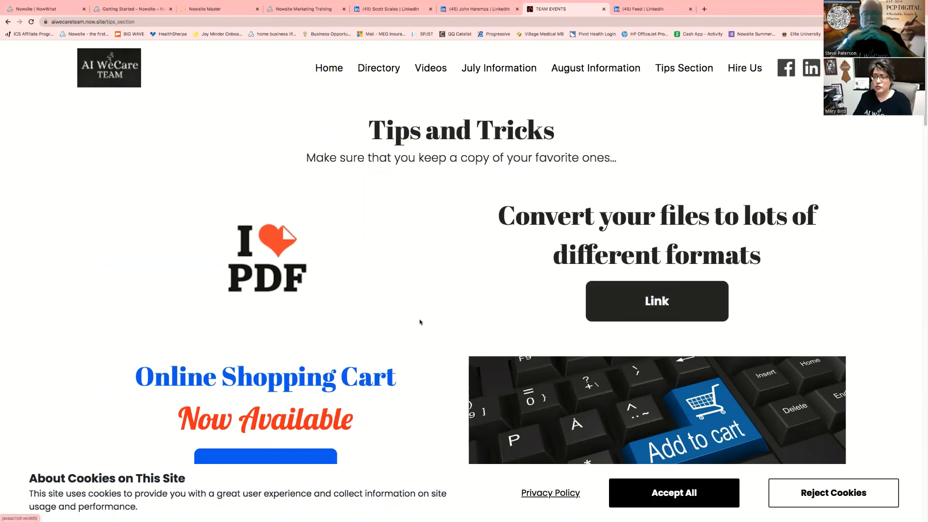
scroll(420, 322, down, 4)
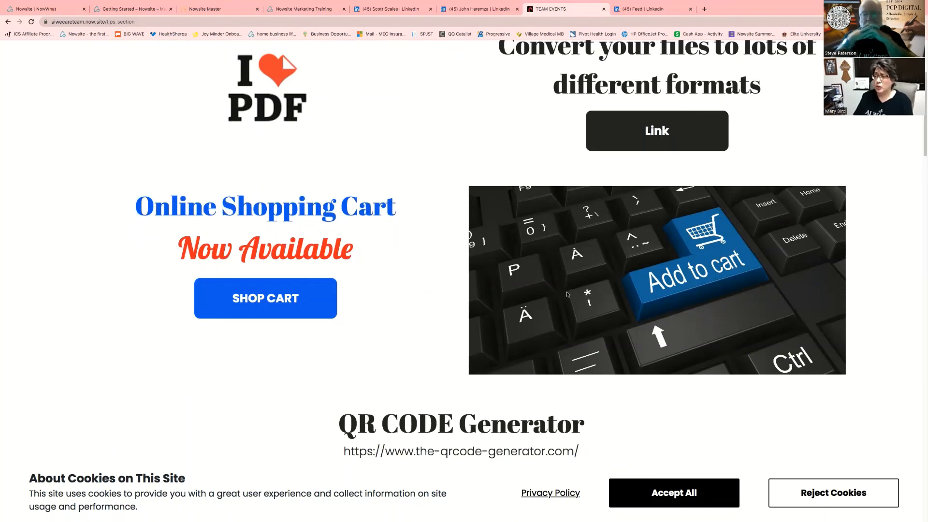
scroll(568, 294, down, 2)
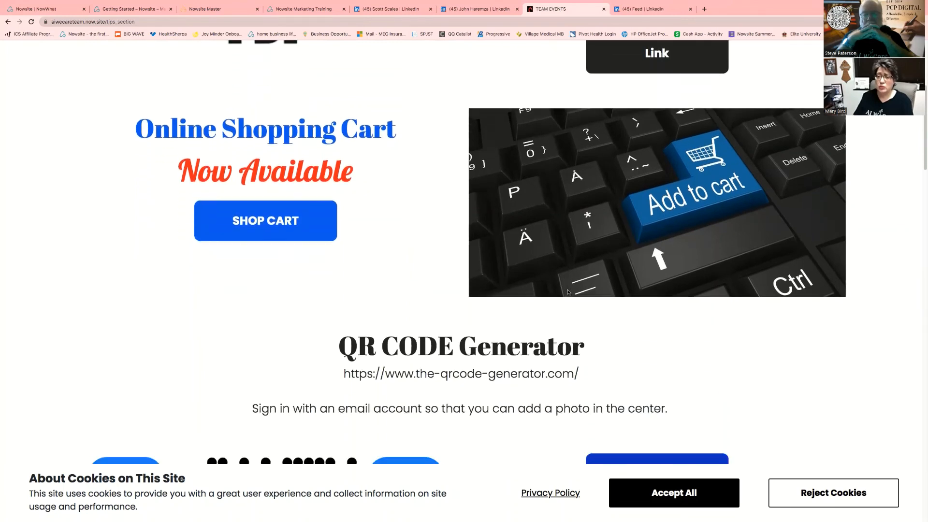
scroll(568, 292, down, 7)
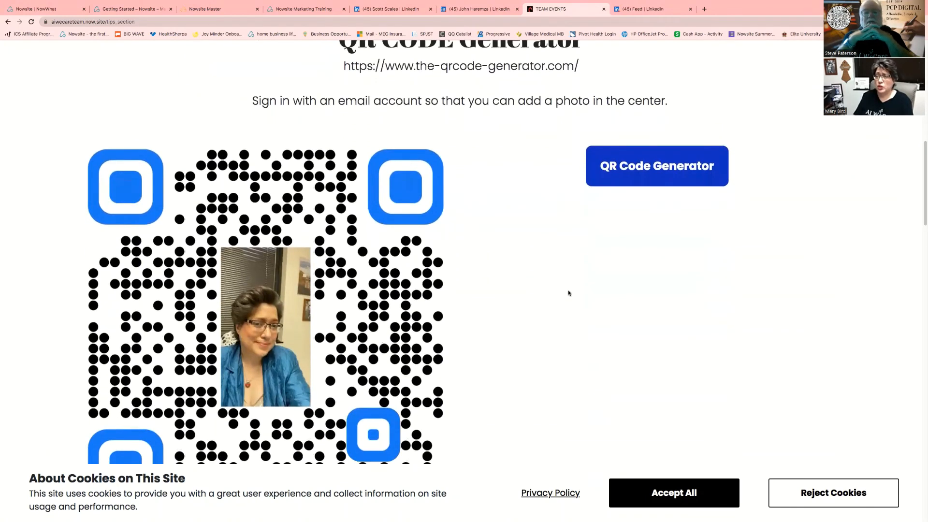
scroll(569, 293, down, 1)
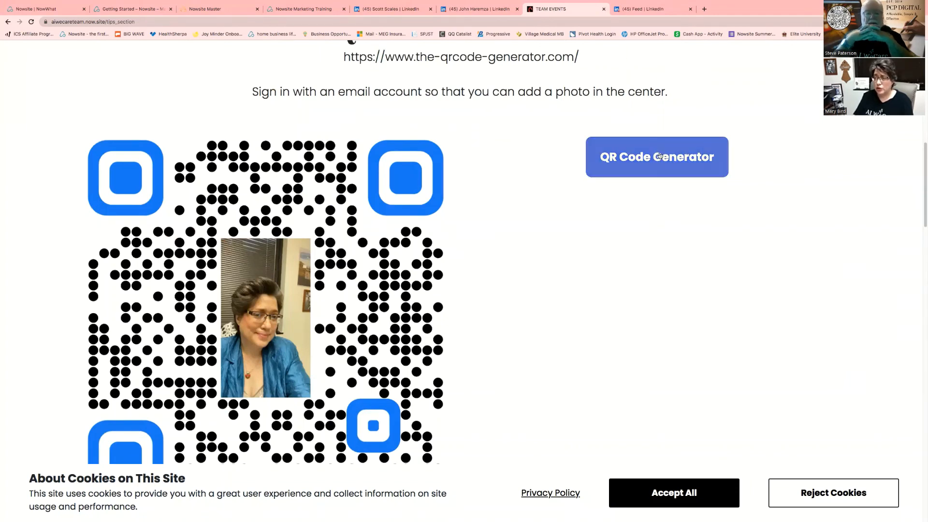
scroll(632, 279, down, 3)
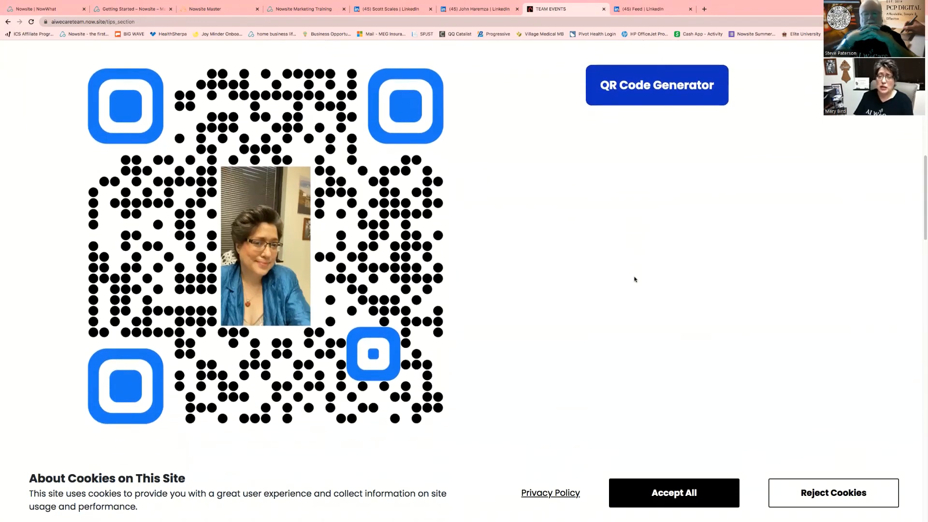
scroll(634, 279, up, 5)
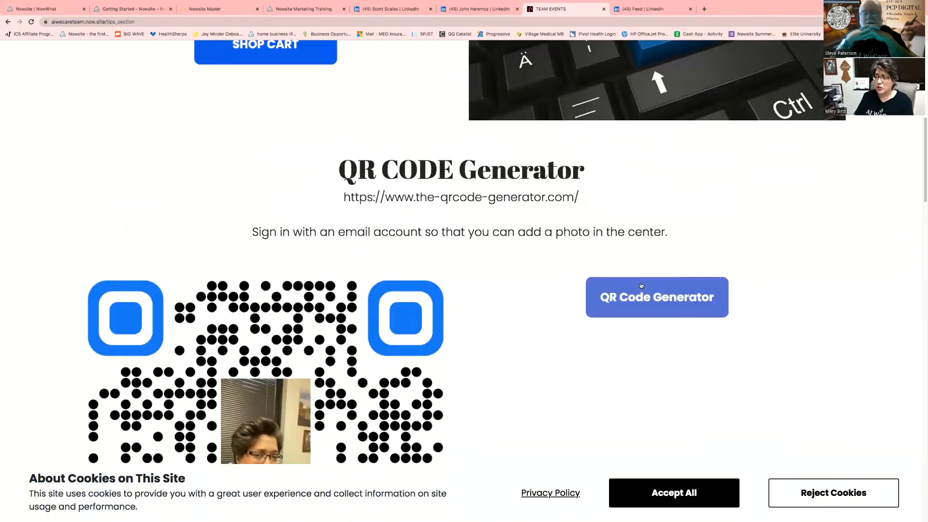
scroll(642, 285, up, 9)
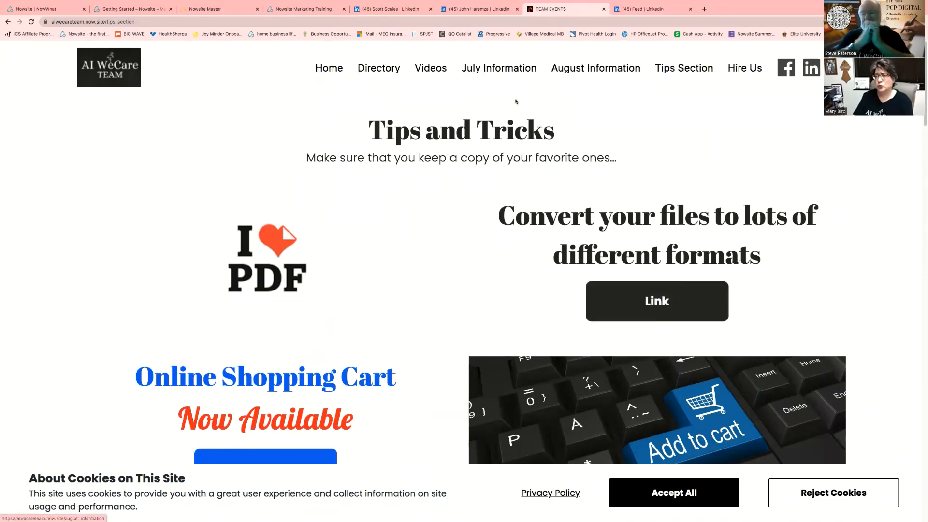
Go to the Hire Us page and follow its Paid Services button to the PCP Digital Services Plan
click(743, 70)
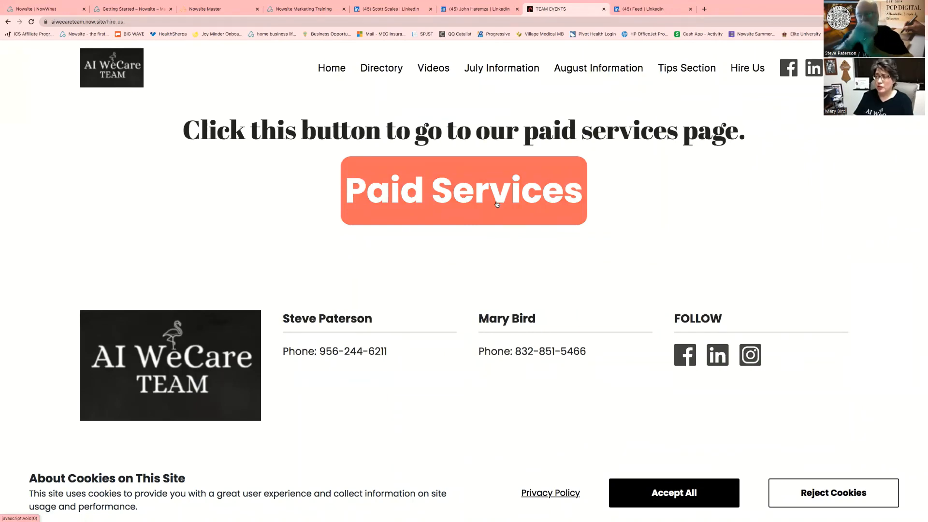
click(497, 203)
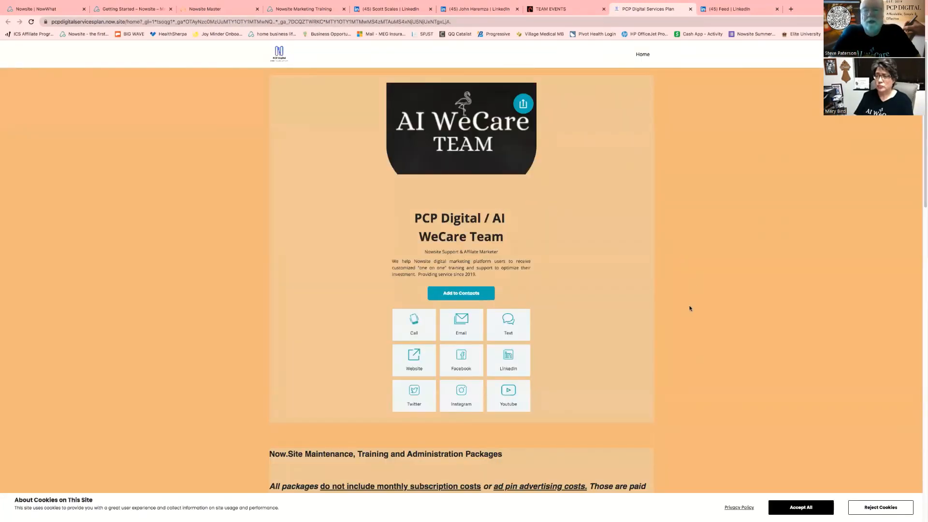
Scroll down to the maintenance packages: Package 1 Basic at $200.00 and Package 2 at $400.00
scroll(690, 306, down, 2)
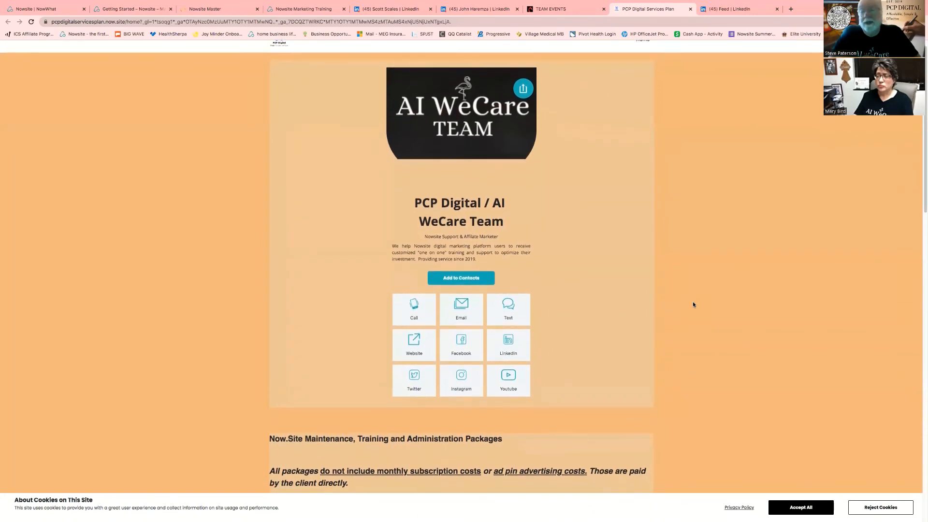
scroll(693, 305, down, 5)
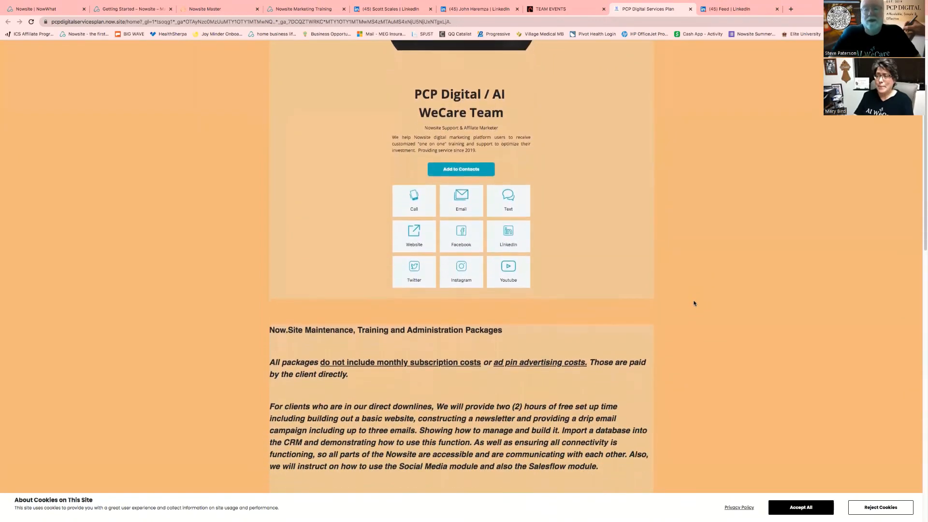
scroll(694, 303, down, 4)
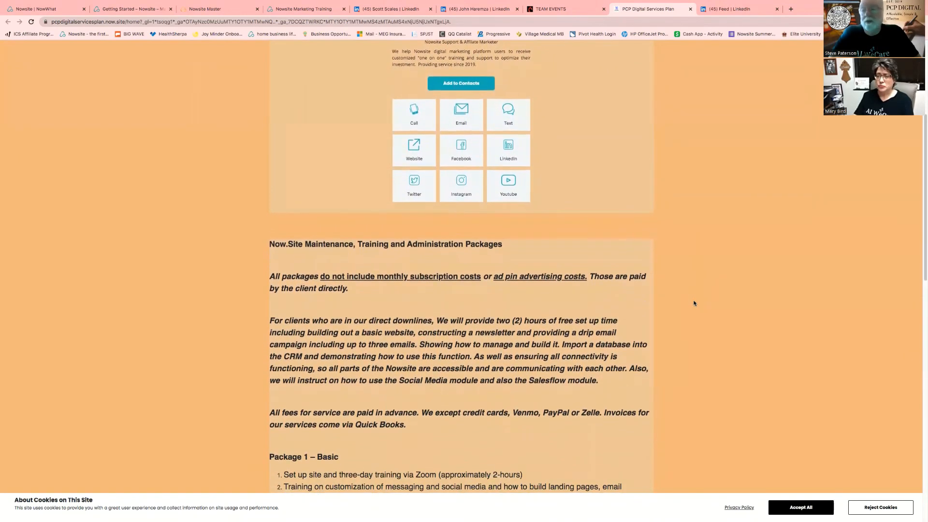
scroll(693, 303, down, 1)
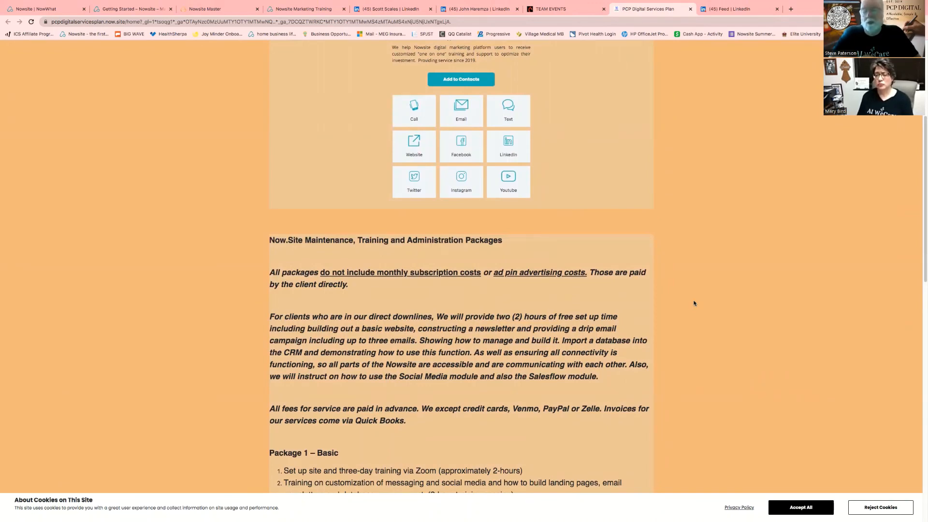
scroll(694, 303, down, 3)
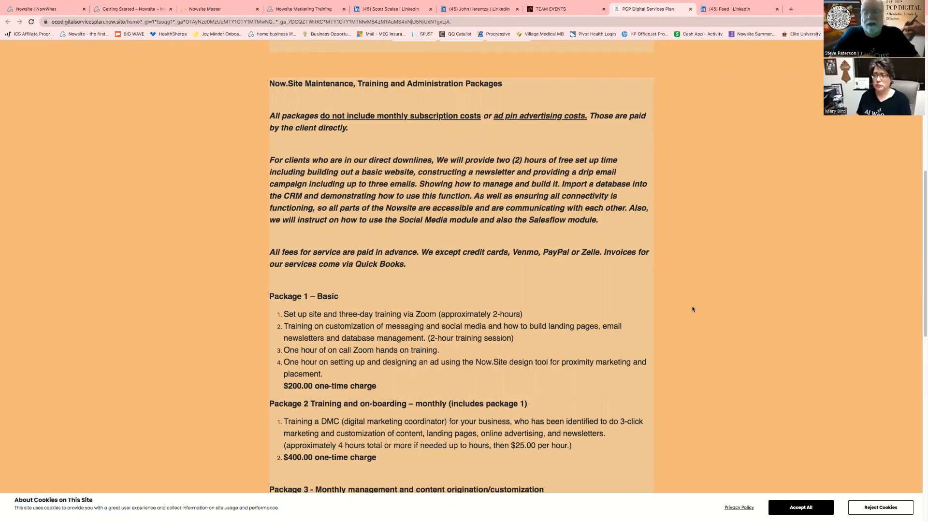
Scroll on to Package 3 monthly management at $850.00 per month and the custom retaining packages paragraph
scroll(693, 307, down, 2)
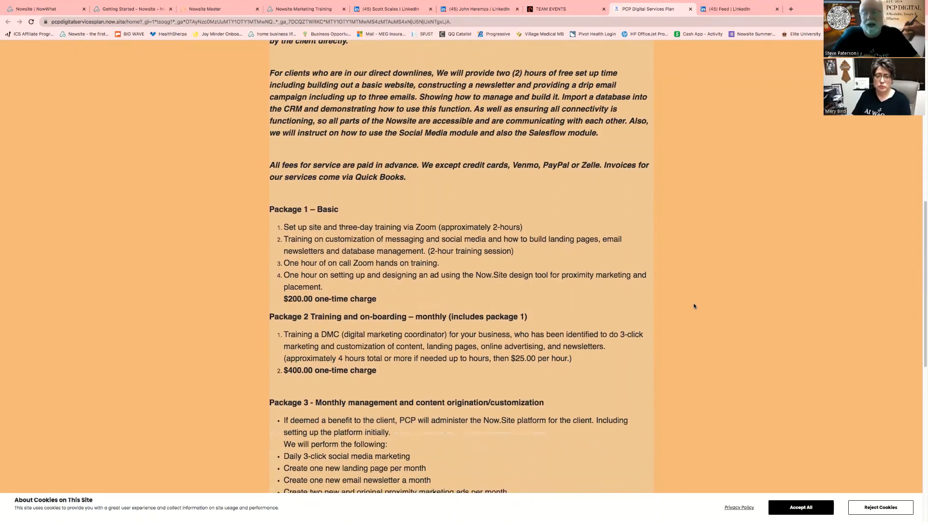
scroll(694, 306, down, 2)
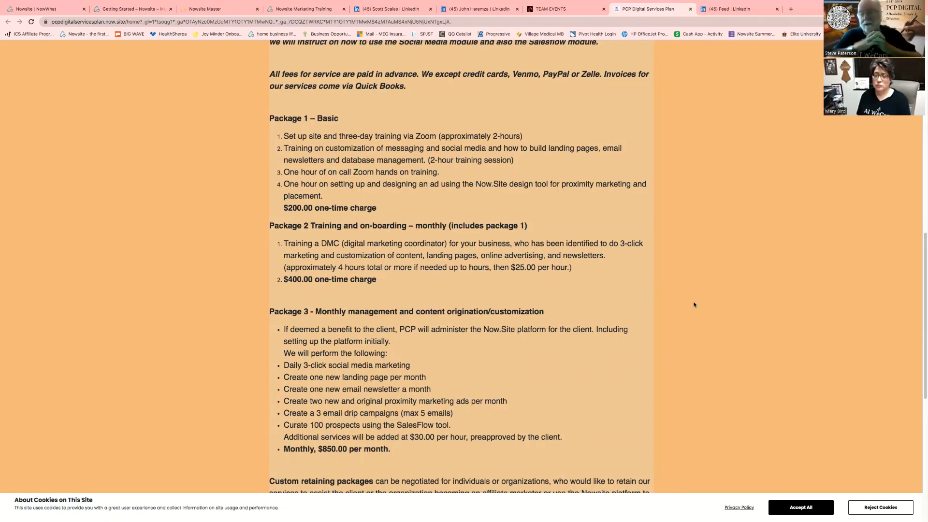
scroll(708, 316, down, 1)
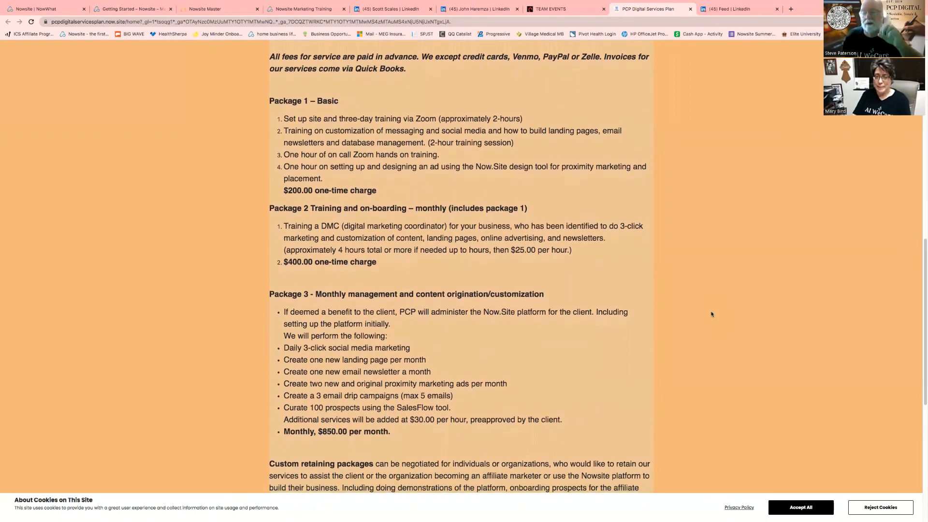
scroll(711, 315, down, 3)
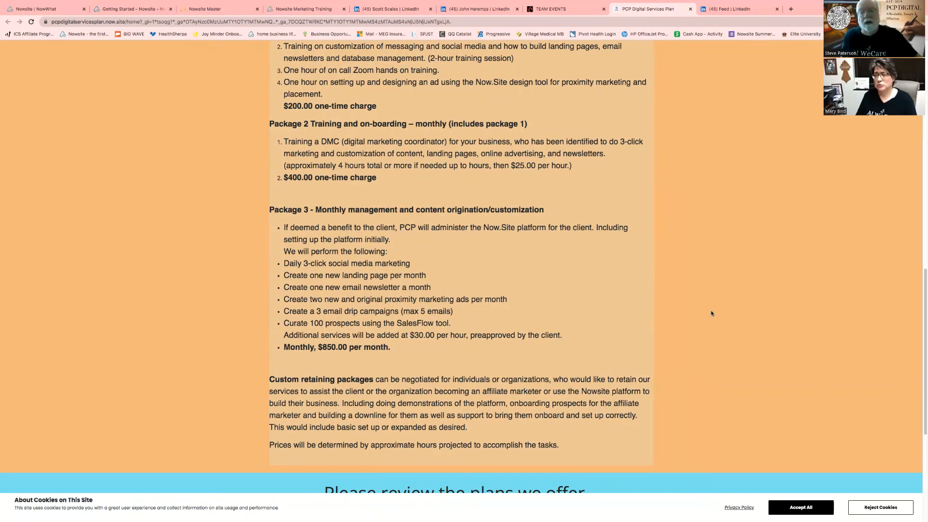
scroll(738, 277, up, 2)
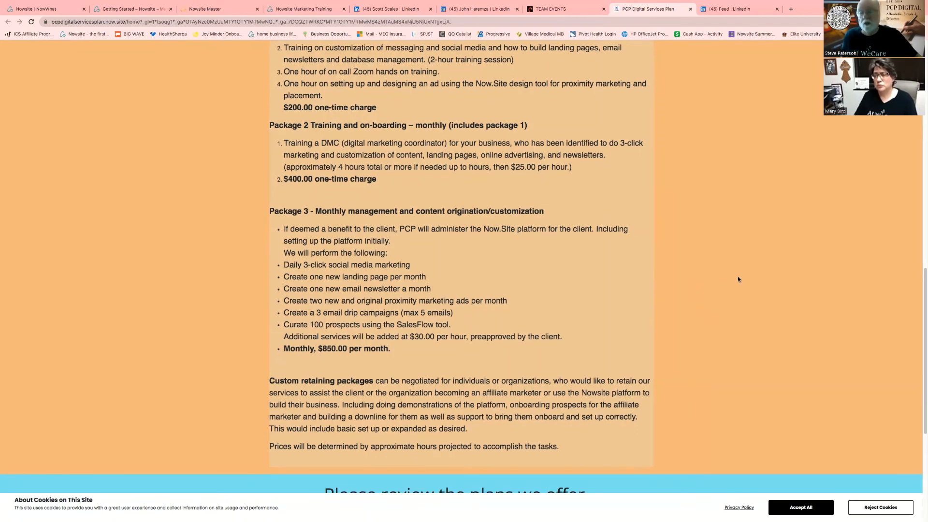